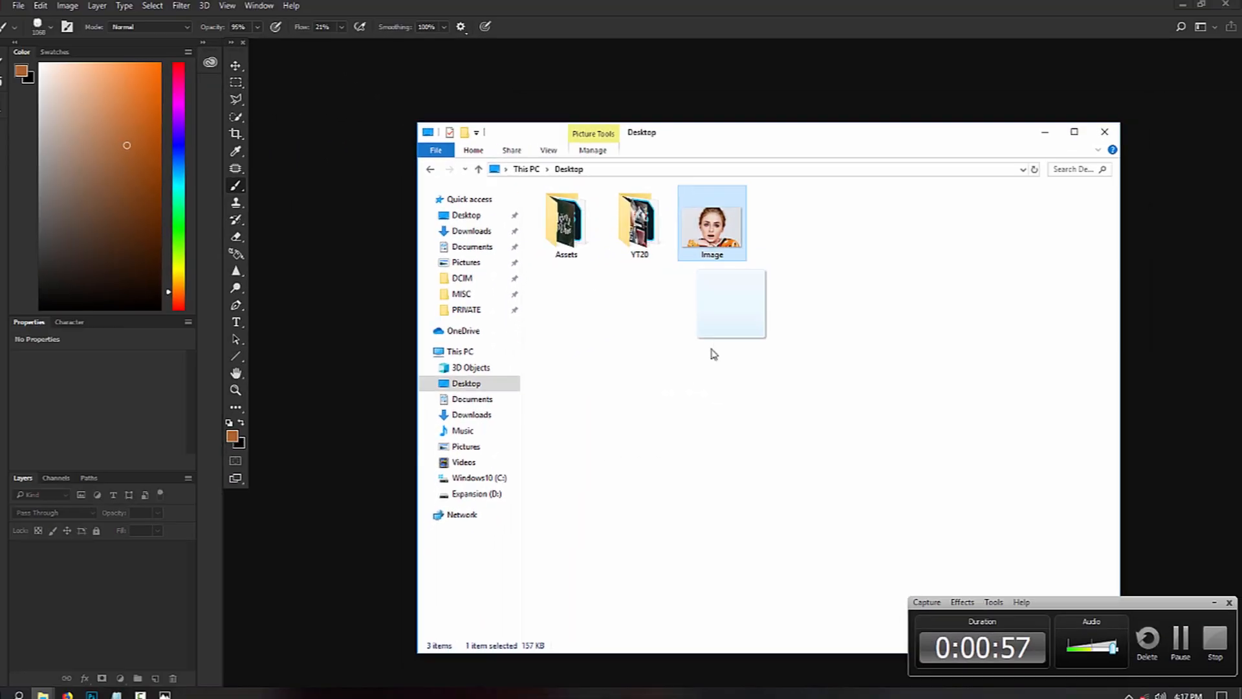
Step: Open the desktop photo Image in Photoshop and display it enlarged and centred in full screen mode with the menu bar
{"action": "left_click_drag", "start_coordinate": [713, 354], "coordinate": [349, 400]}
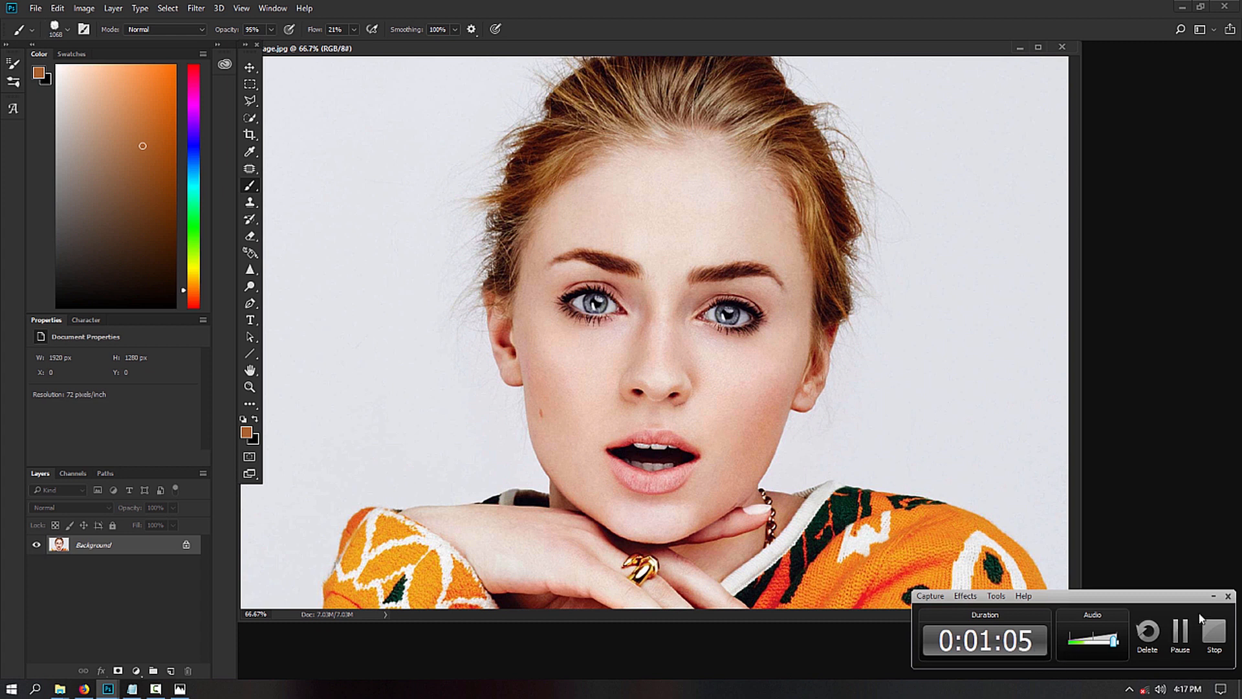
{"action": "left_click", "coordinate": [1213, 596]}
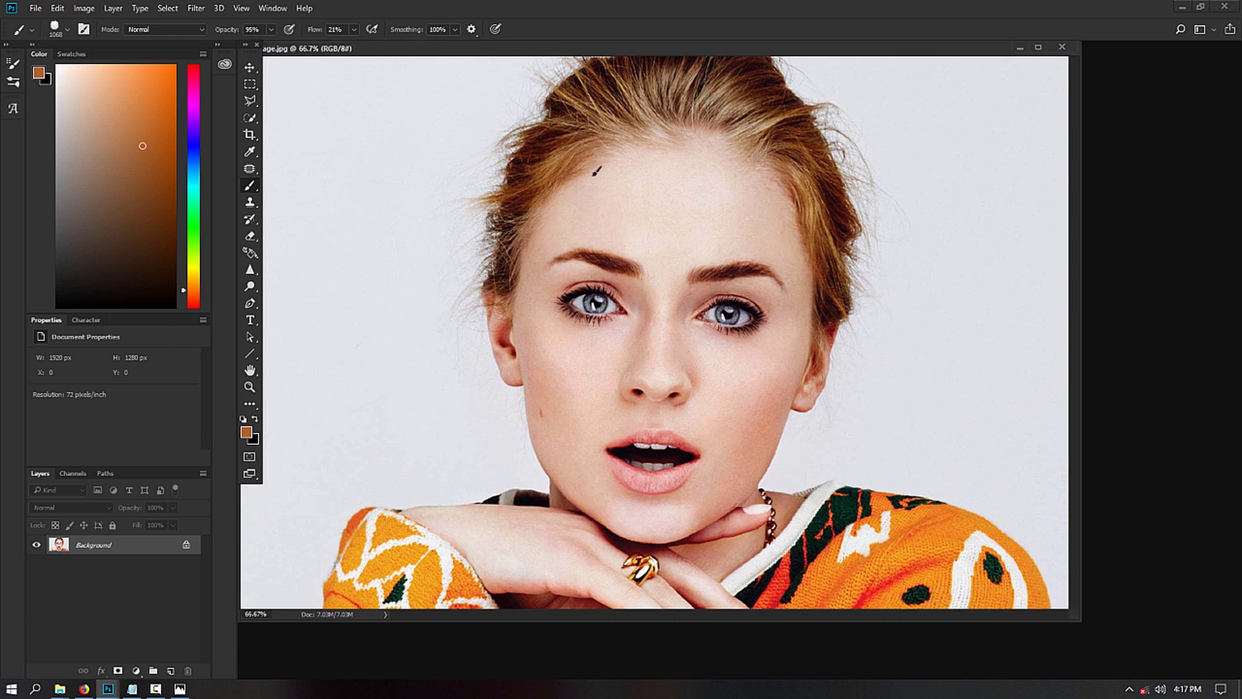
{"action": "key", "text": "h"}
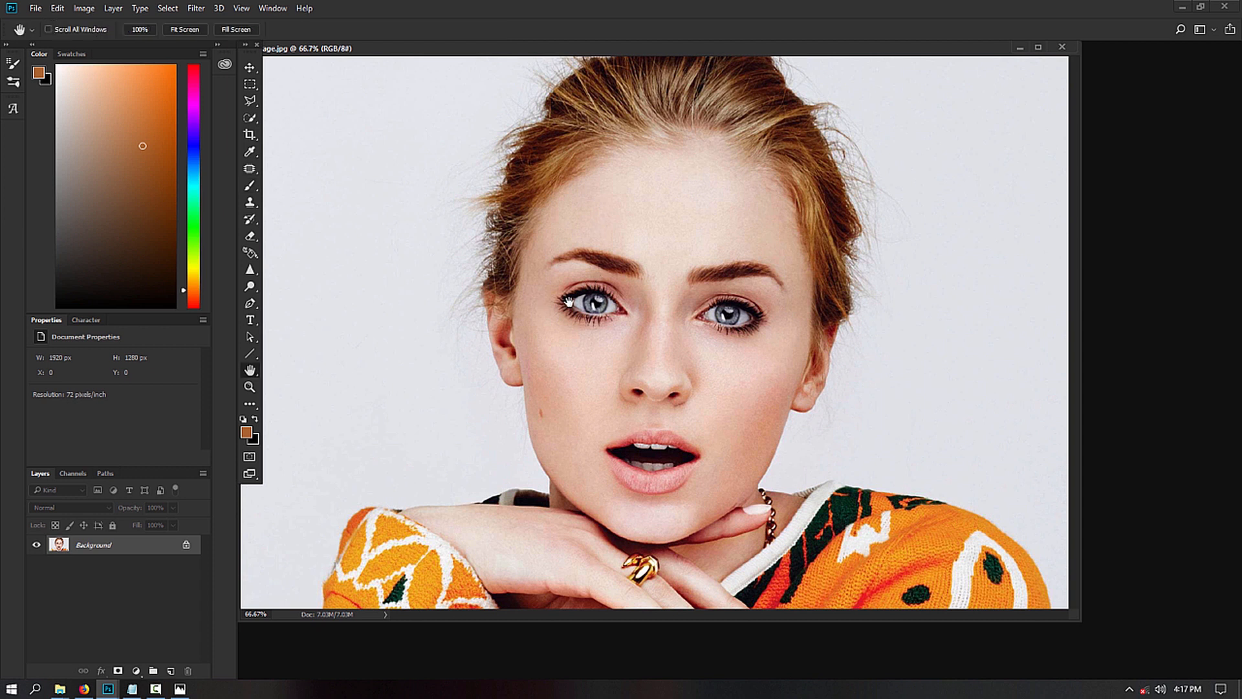
{"action": "key", "text": "f"}
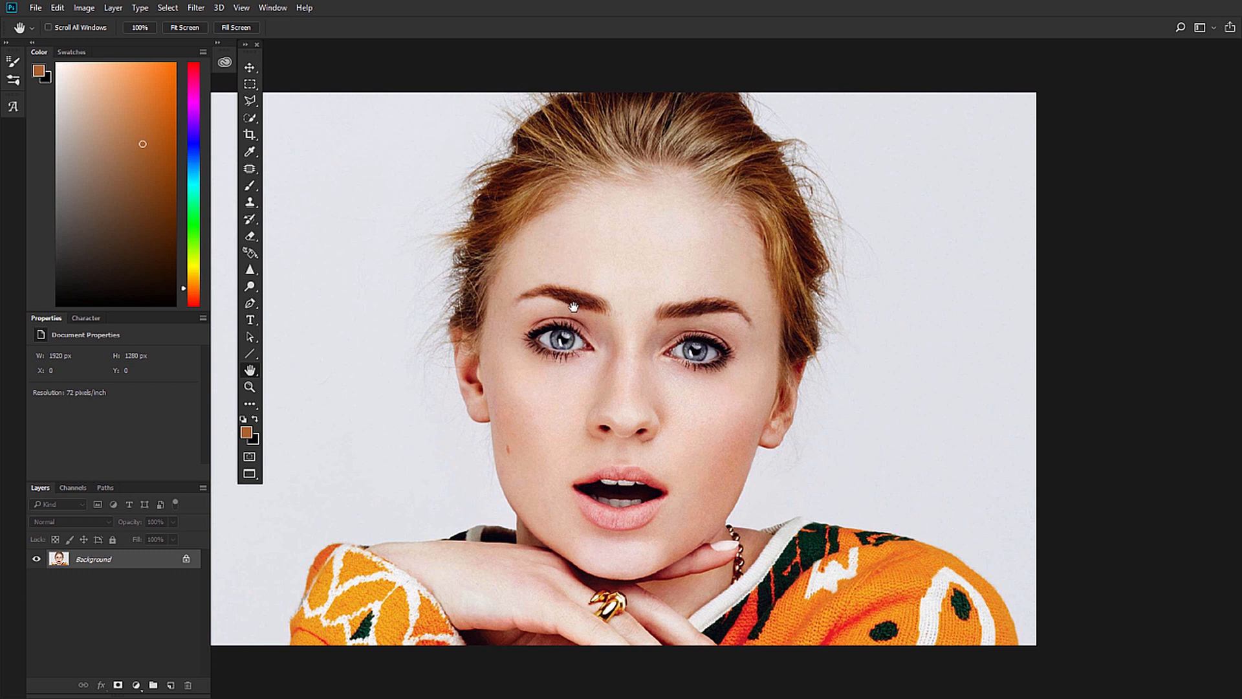
{"action": "left_click_drag", "start_coordinate": [573, 306], "coordinate": [670, 319]}
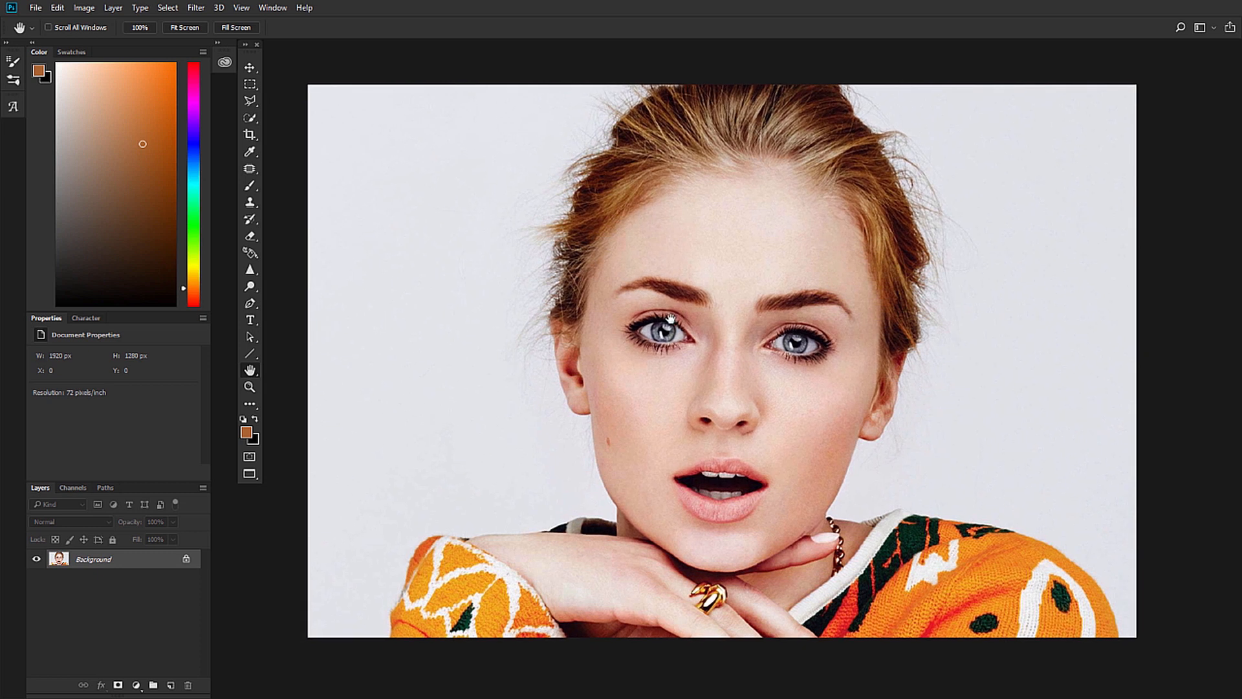
{"action": "key", "text": "z"}
{"action": "left_click", "coordinate": [673, 318]}
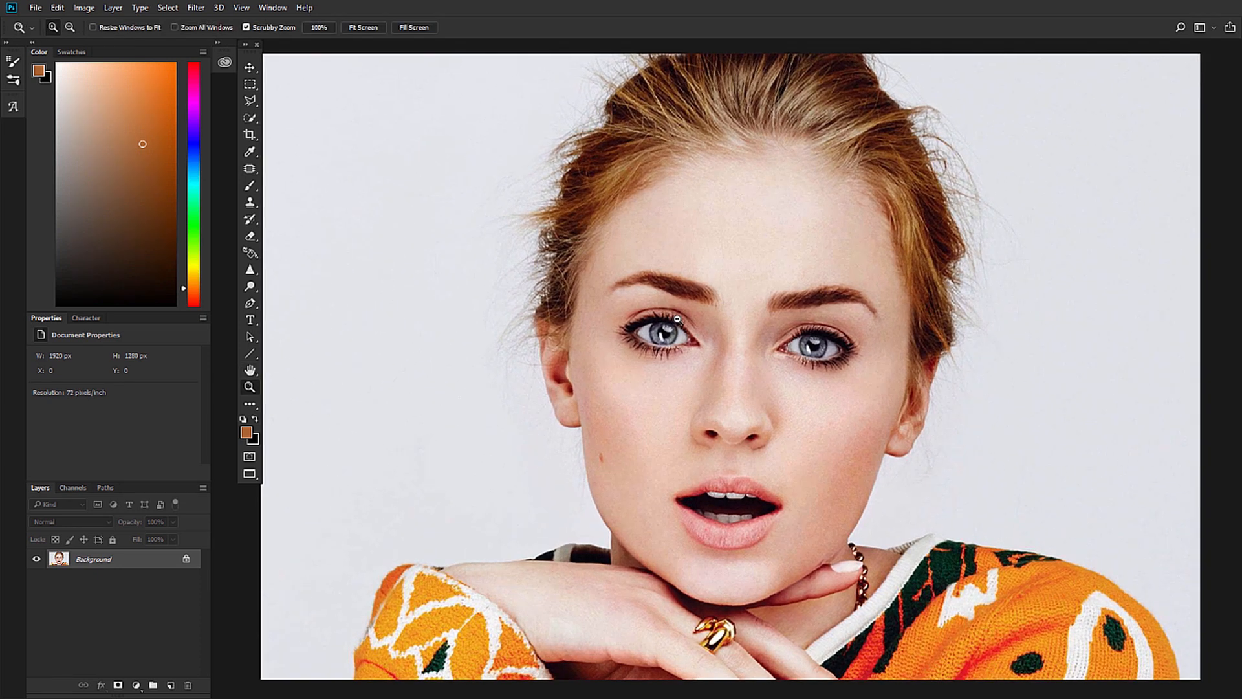
{"action": "key", "text": "h"}
{"action": "left_click_drag", "start_coordinate": [603, 334], "coordinate": [614, 331]}
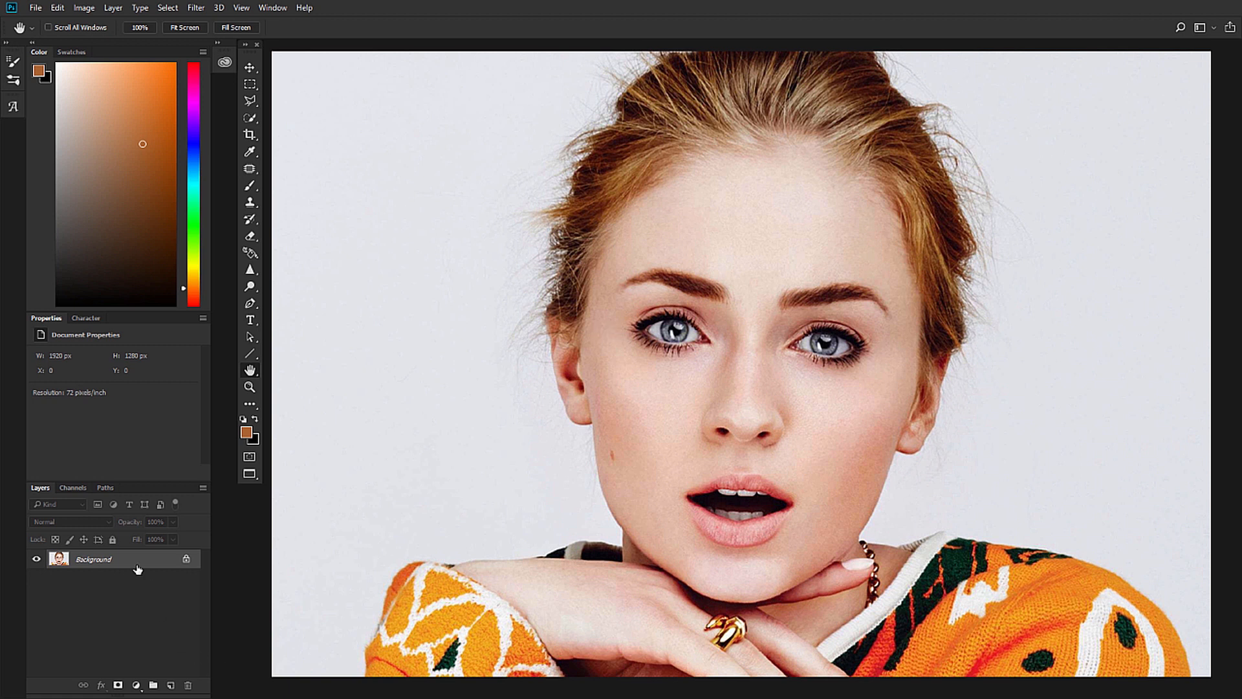
Step: Duplicate the portrait onto a new layer named base and hide the original Background layer
{"action": "key", "text": "ctrl+j"}
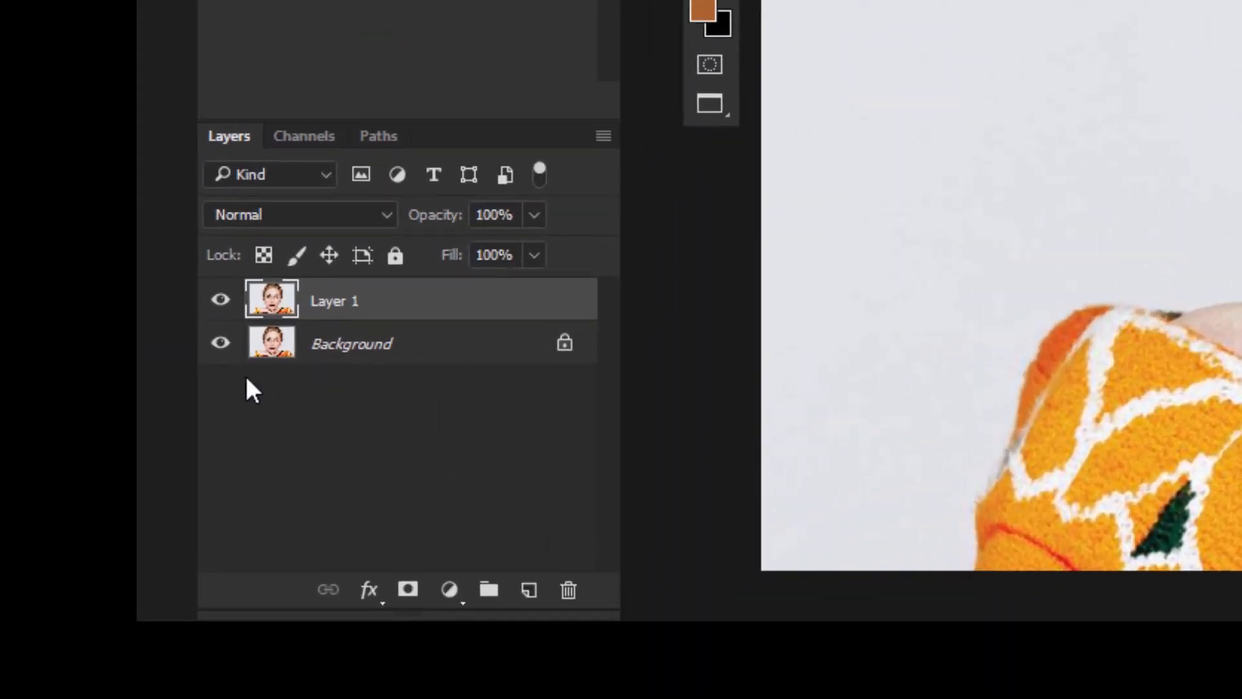
{"action": "left_click", "coordinate": [219, 345]}
{"action": "double_click", "coordinate": [330, 303]}
{"action": "type", "text": "base"}
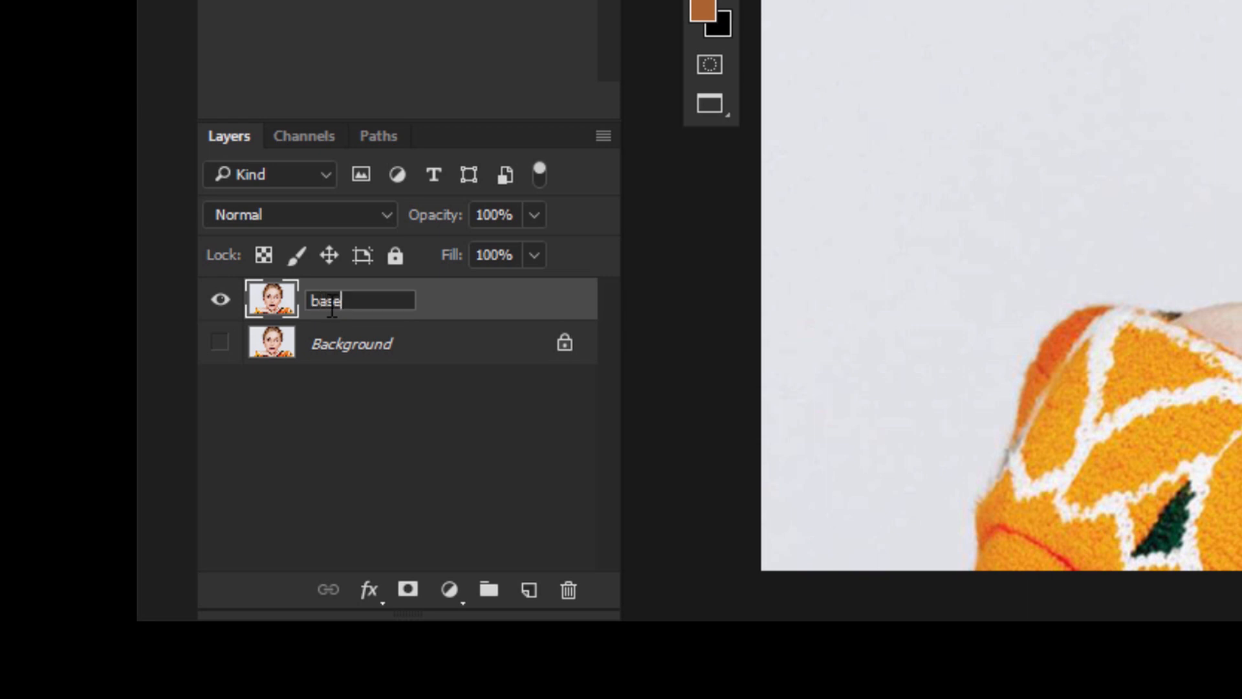
{"action": "key", "text": "Return"}
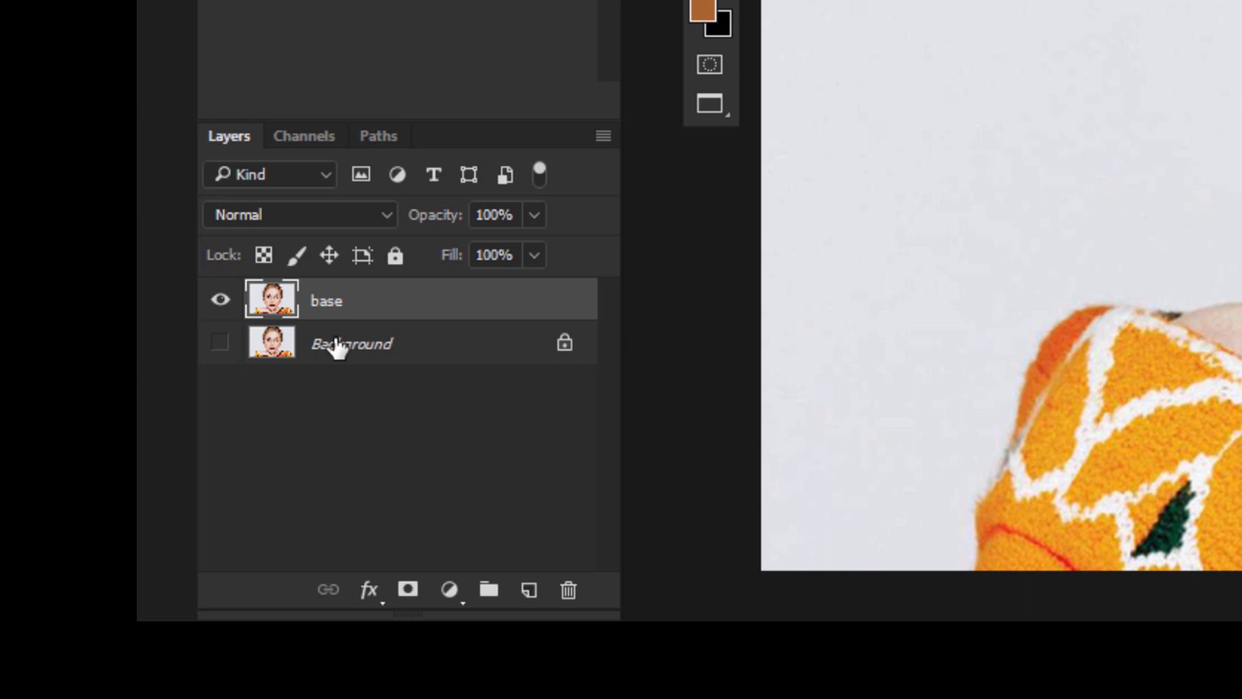
Step: Convert the base layer to a smart object and duplicate it twice
{"action": "right_click", "coordinate": [326, 302]}
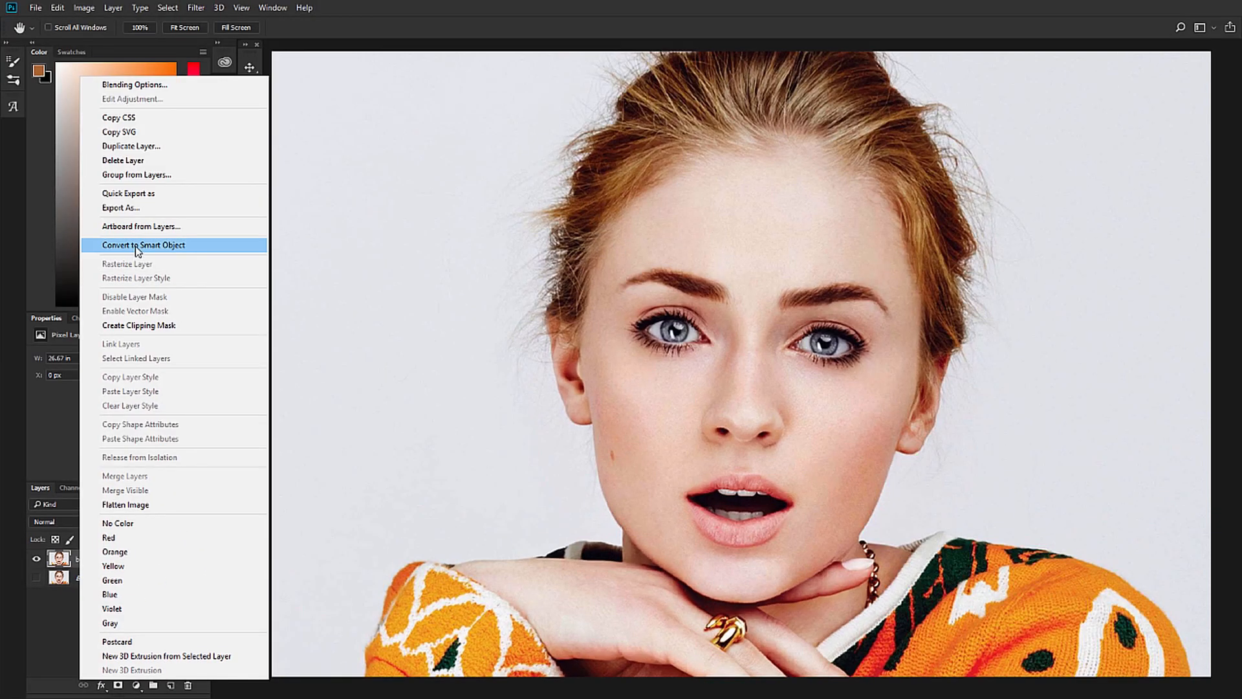
{"action": "left_click", "coordinate": [138, 245]}
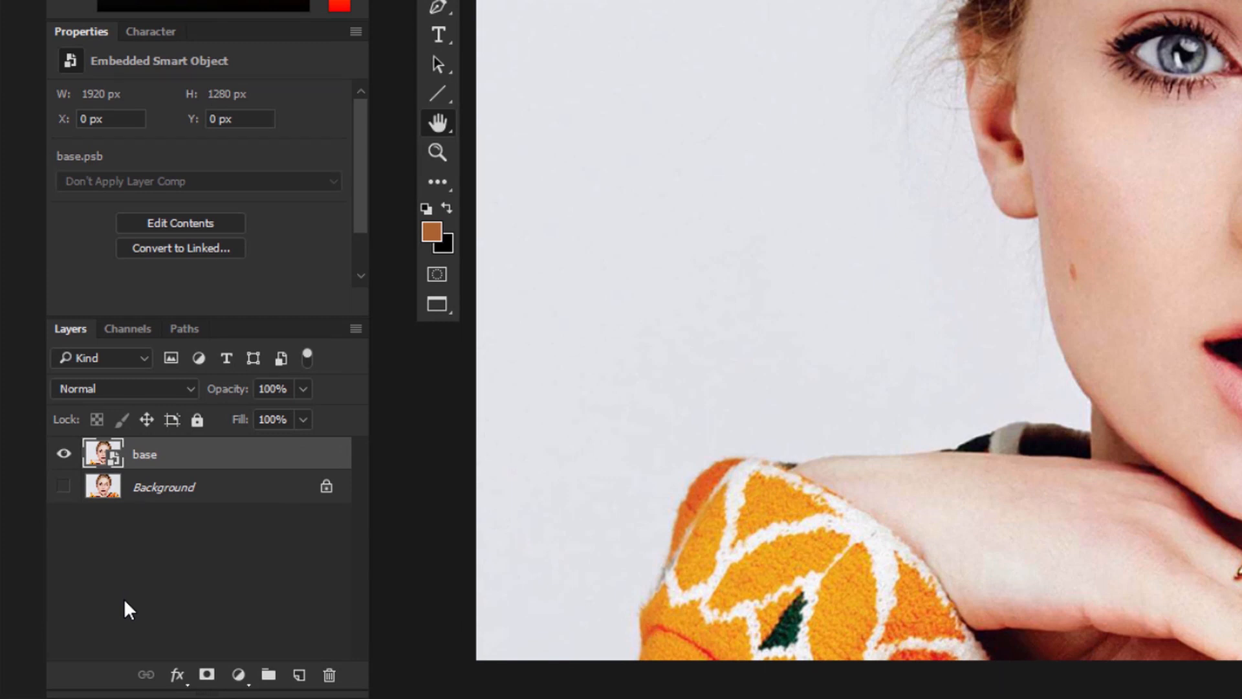
{"action": "key", "text": "ctrl+j"}
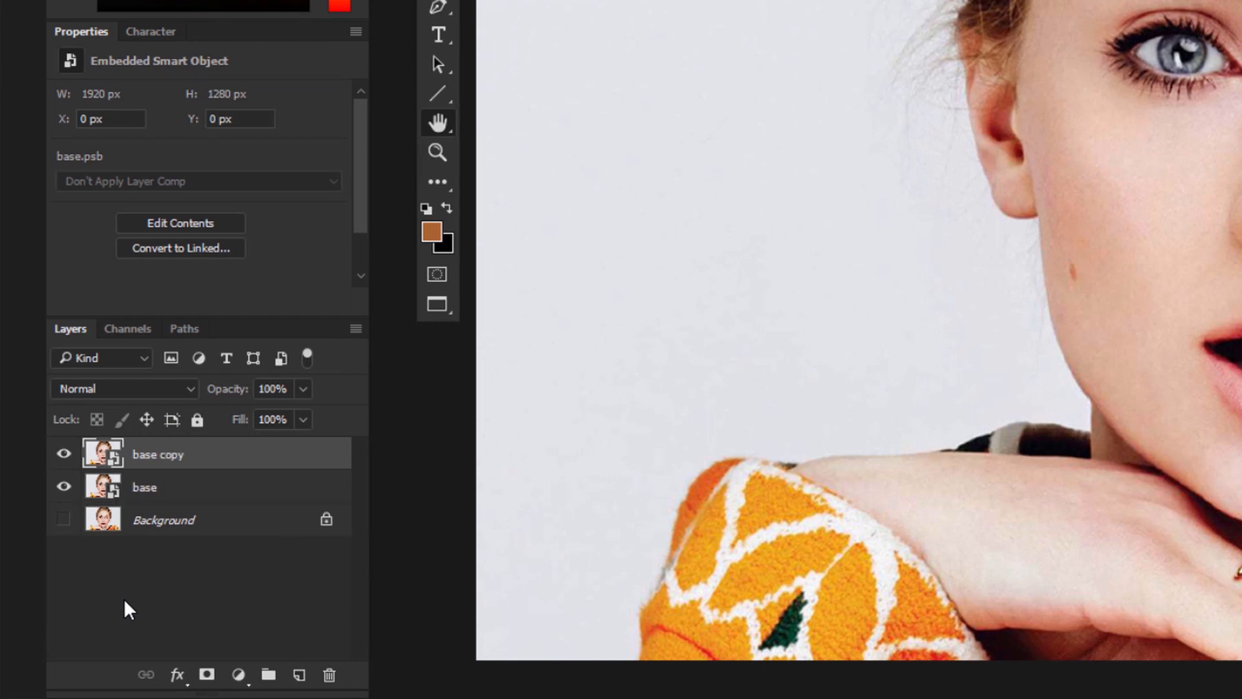
{"action": "key", "text": "ctrl+j"}
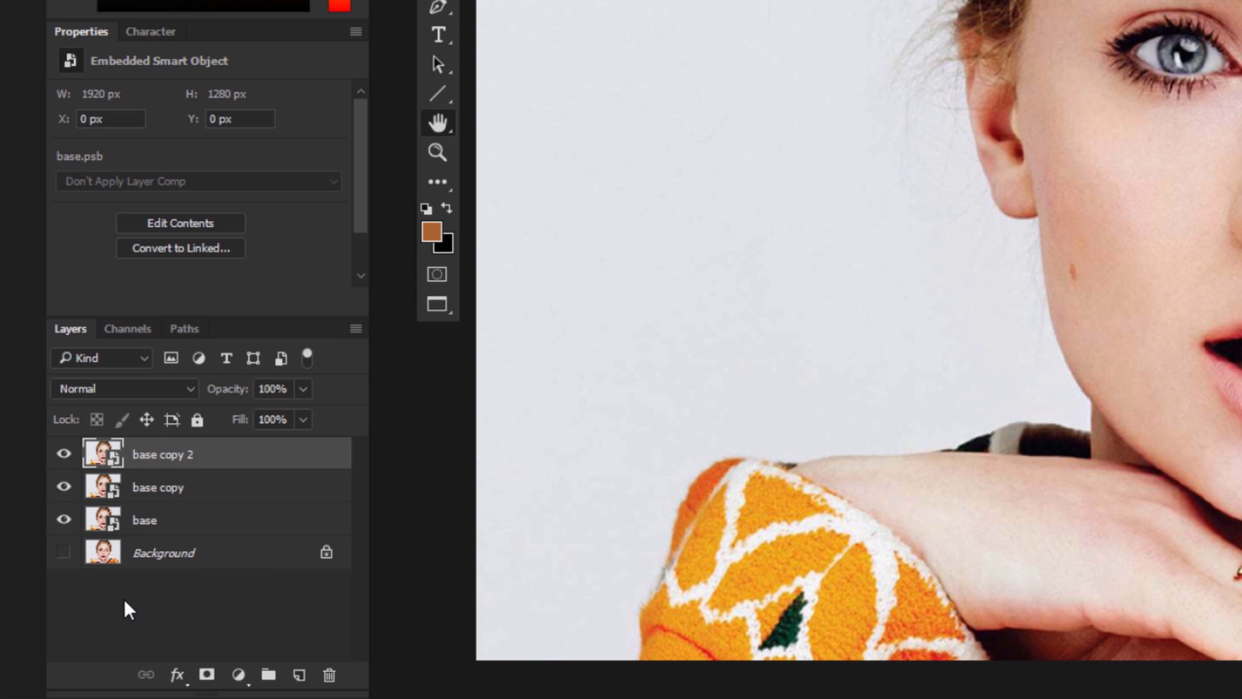
Step: Rename the middle smart object copy fx and the uppermost copy sharpen
{"action": "double_click", "coordinate": [149, 492]}
{"action": "type", "text": "fx"}
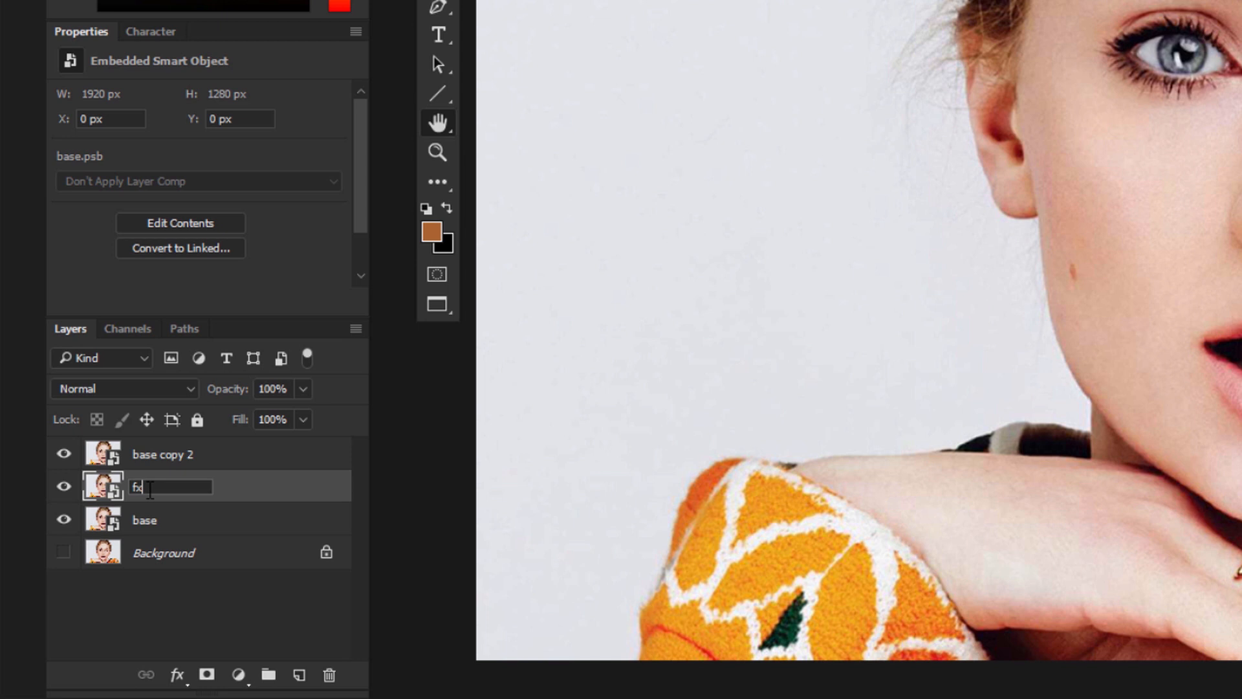
{"action": "key", "text": "Return"}
{"action": "double_click", "coordinate": [157, 455]}
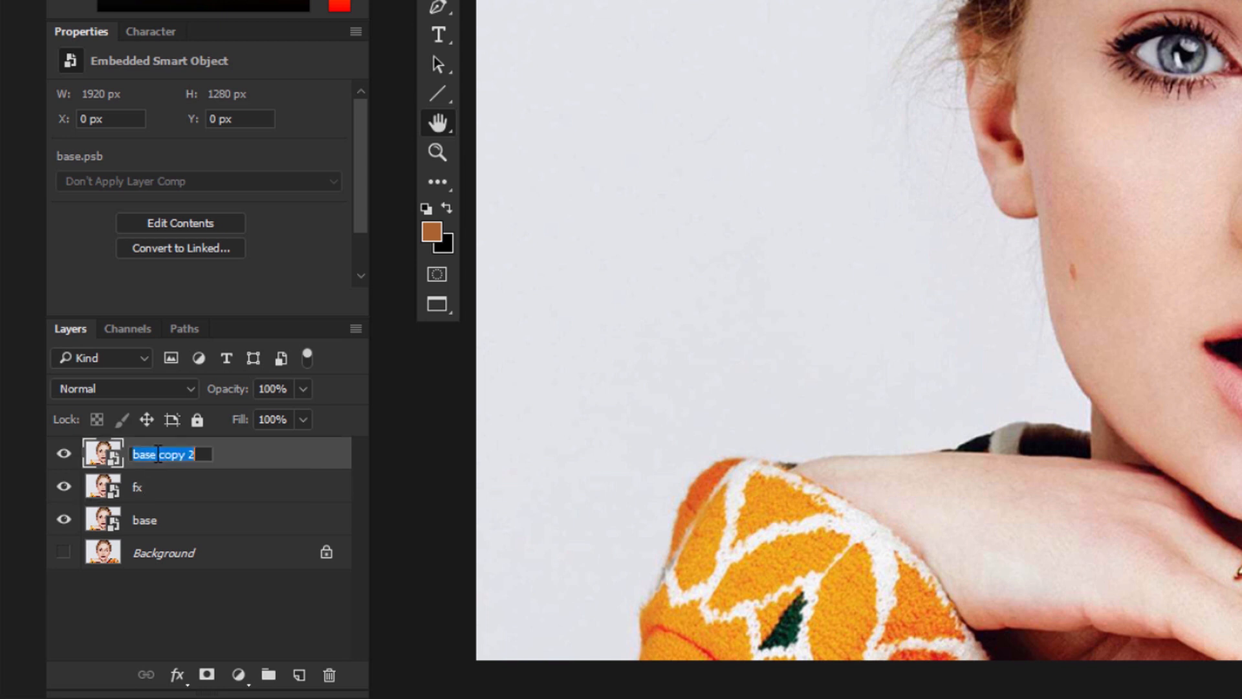
{"action": "type", "text": "sharpe"}
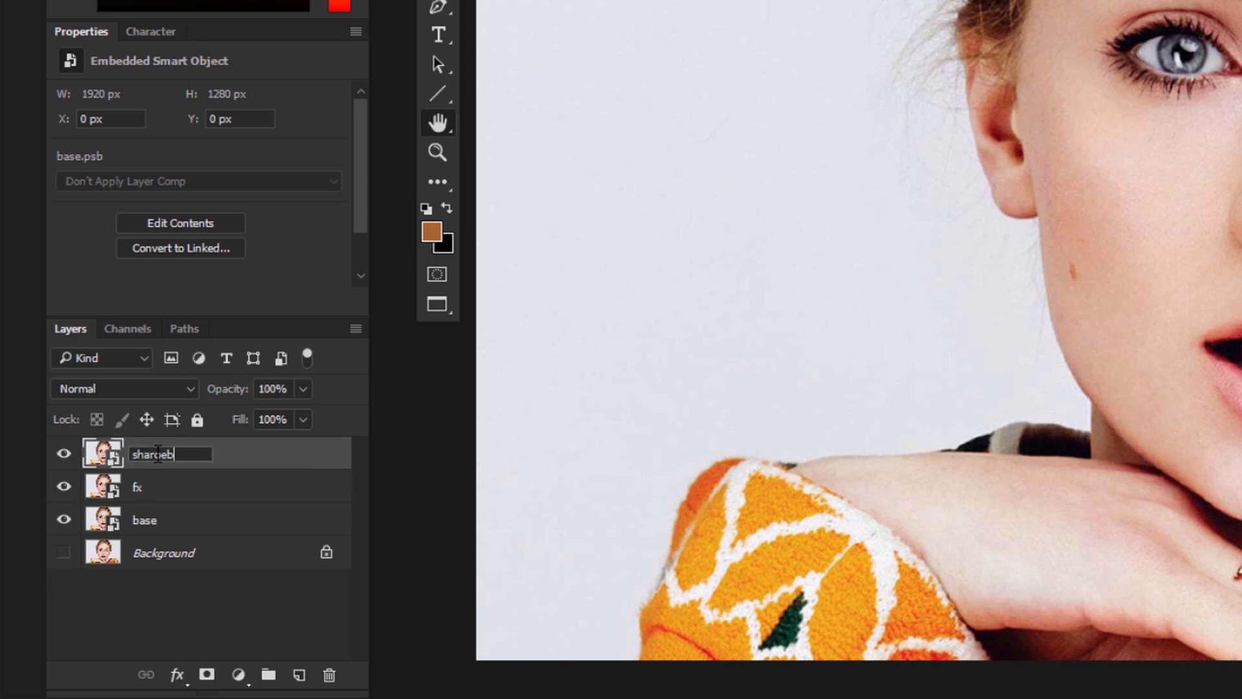
{"action": "type", "text": "n"}
{"action": "key", "text": "Return"}
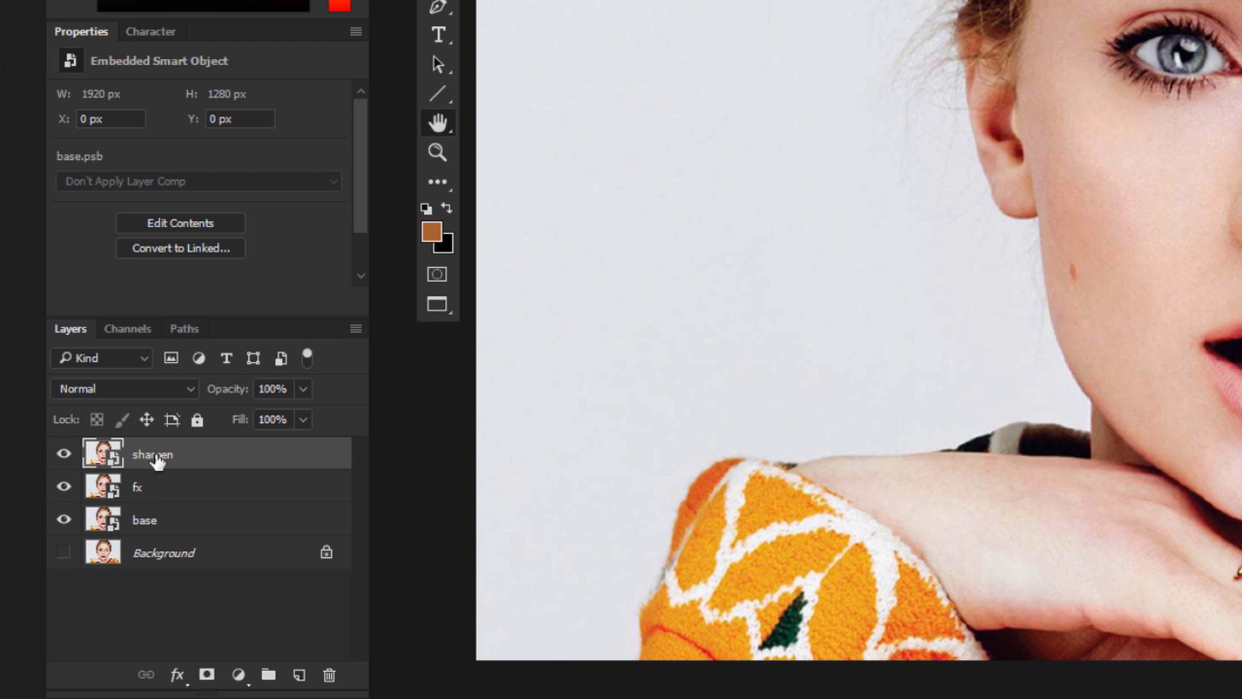
Step: Hide the base layer and open the Filter Gallery for the fx layer
{"action": "left_click", "coordinate": [163, 487]}
{"action": "left_click", "coordinate": [64, 523]}
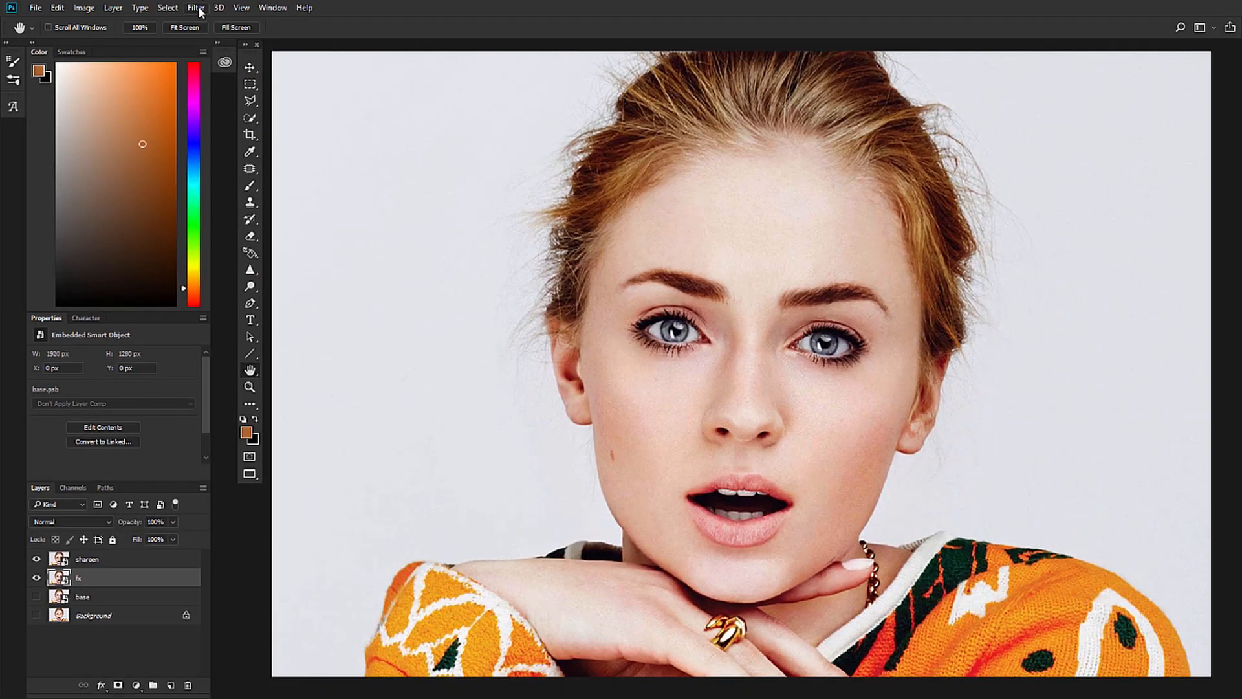
{"action": "left_click", "coordinate": [196, 9]}
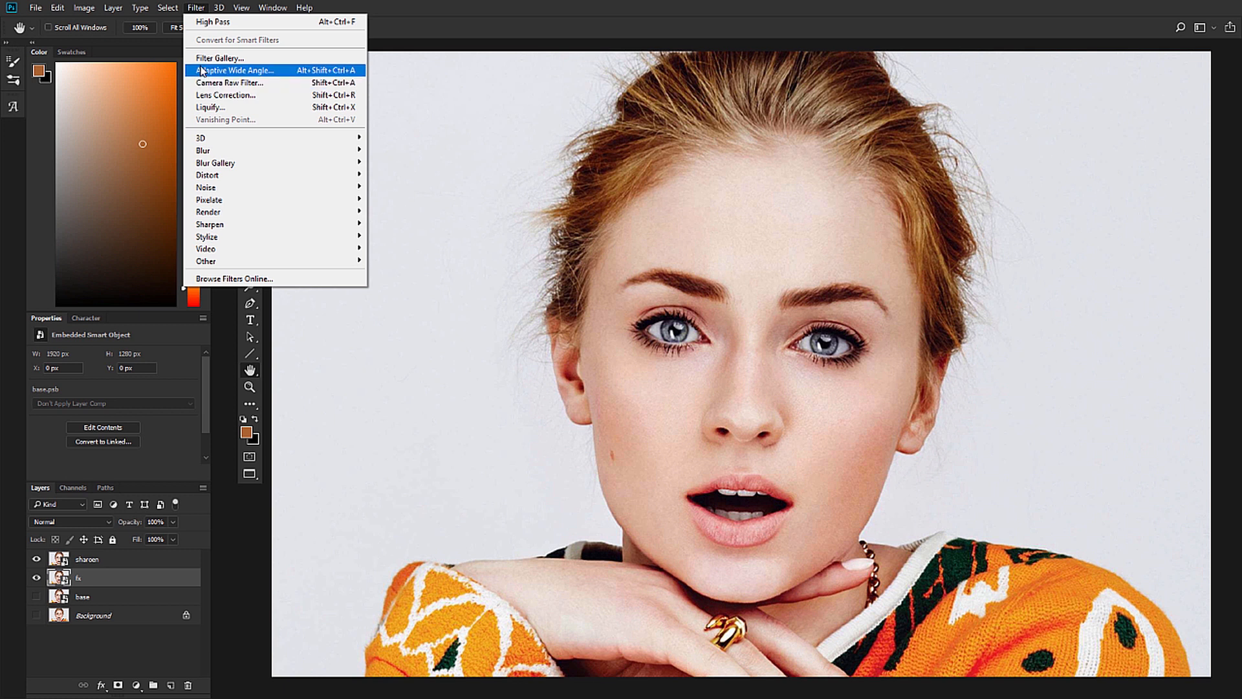
{"action": "left_click", "coordinate": [196, 11]}
{"action": "left_click", "coordinate": [216, 9]}
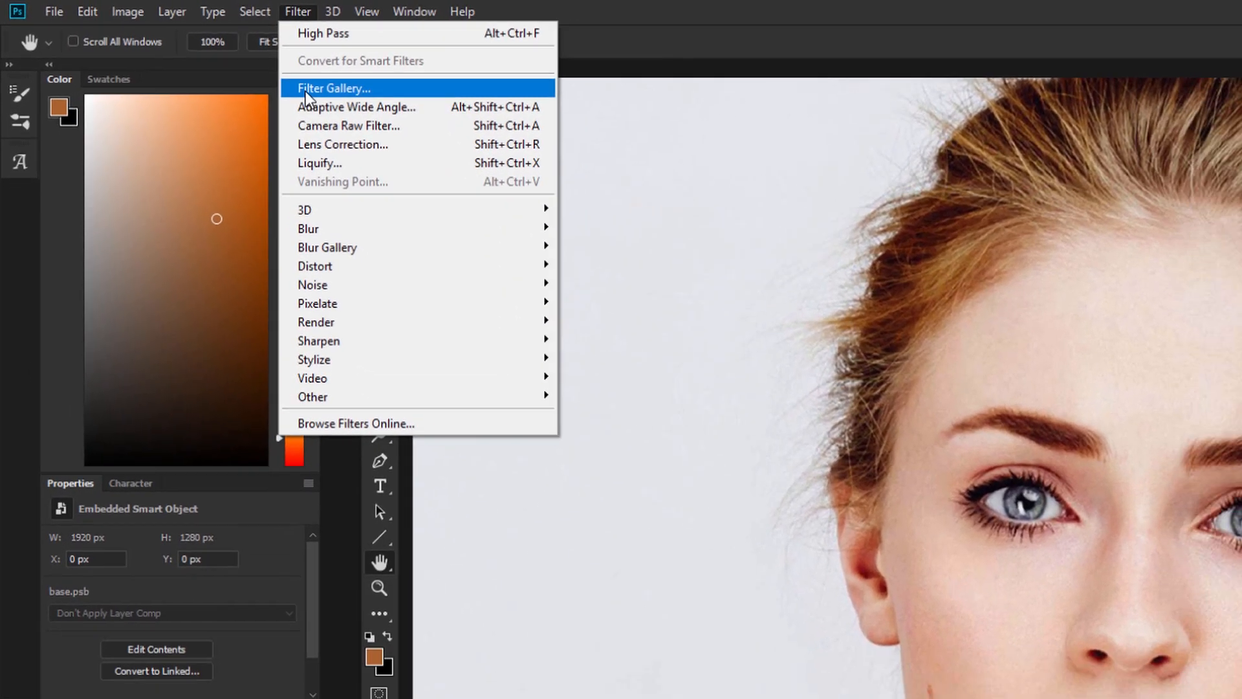
{"action": "left_click", "coordinate": [326, 96]}
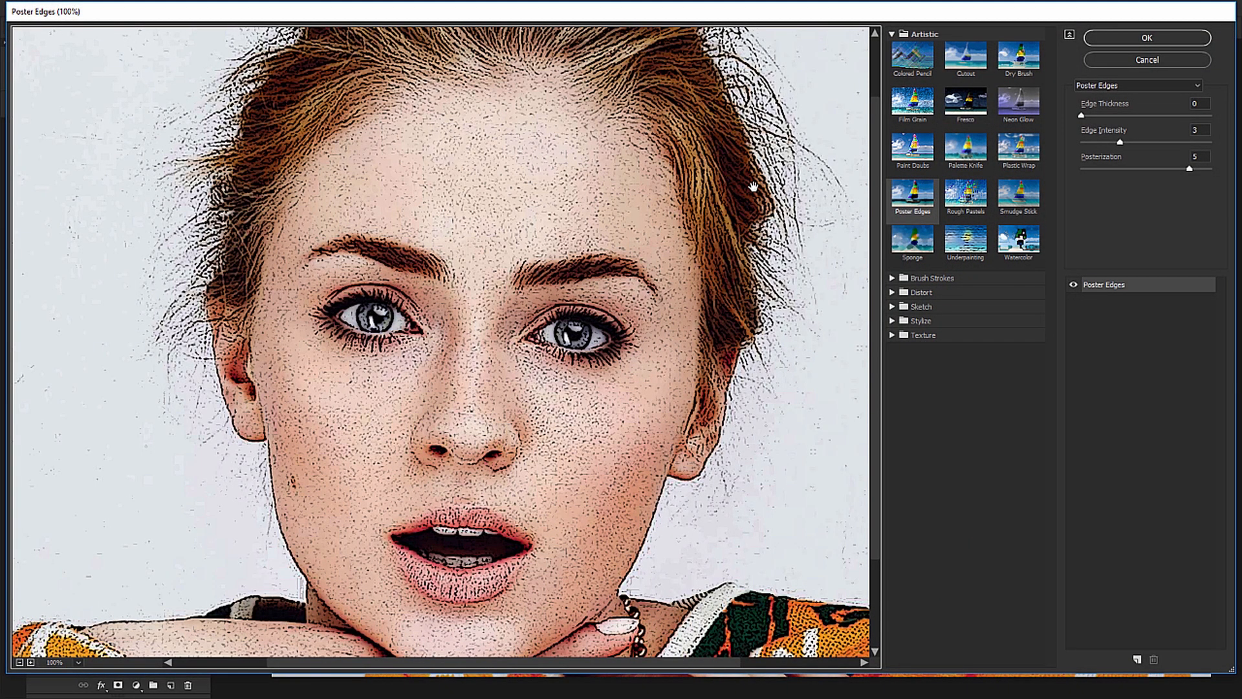
Step: Zoom the Filter Gallery preview to 66.7% to examine the Poster Edges effect on the whole portrait
{"action": "left_click", "coordinate": [892, 34]}
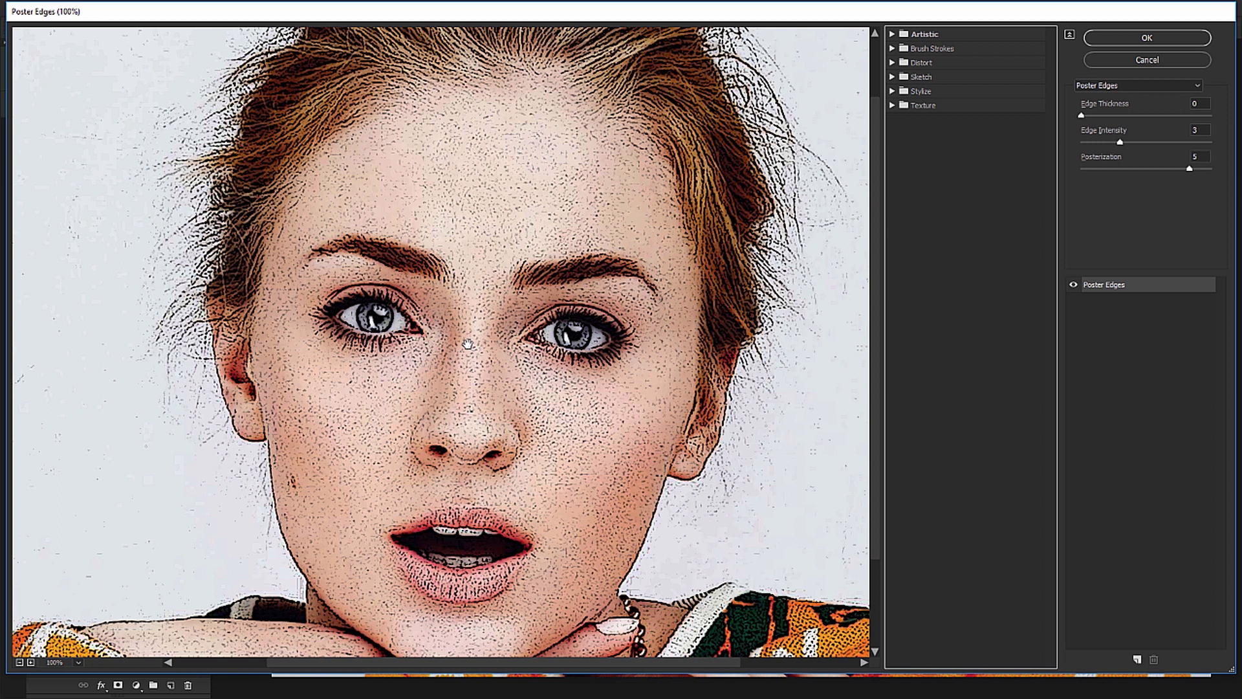
{"action": "key", "text": "alt"}
{"action": "key", "text": "alt"}
{"action": "key", "text": "alt"}
{"action": "left_click", "coordinate": [468, 344], "text": "alt"}
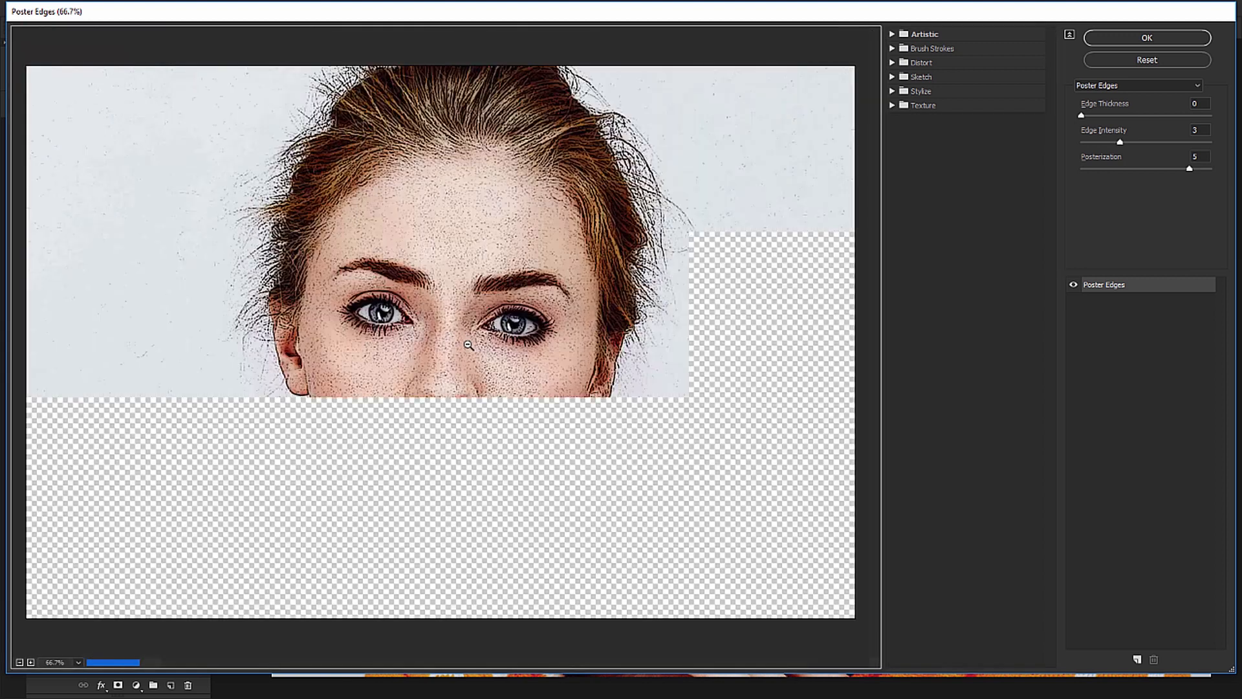
{"action": "left_click", "coordinate": [468, 344], "text": "alt"}
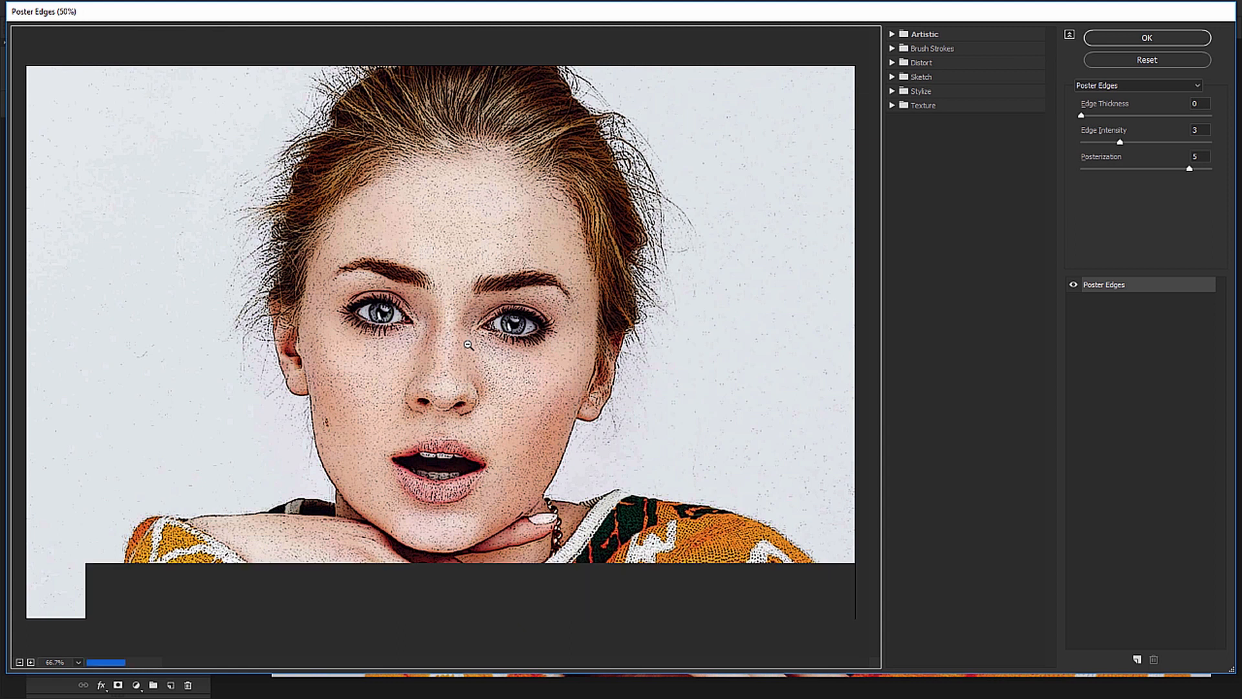
{"action": "left_click", "coordinate": [467, 344], "text": "alt"}
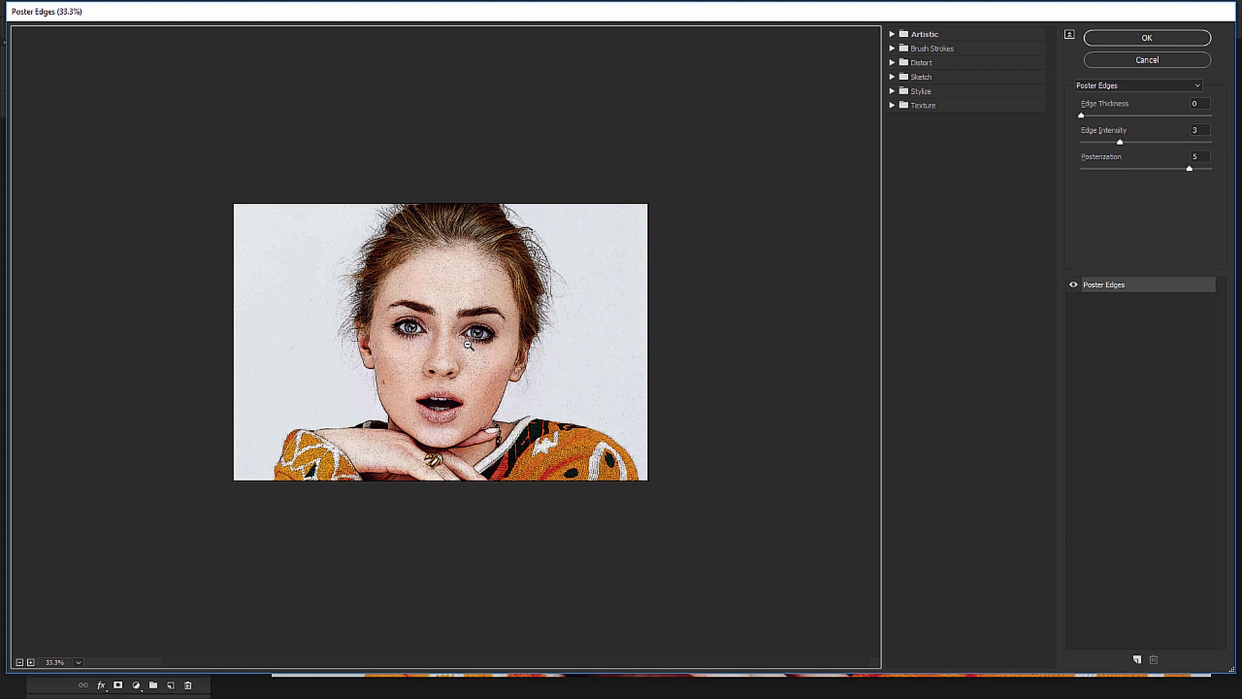
{"action": "left_click", "coordinate": [468, 344], "text": "ctrl"}
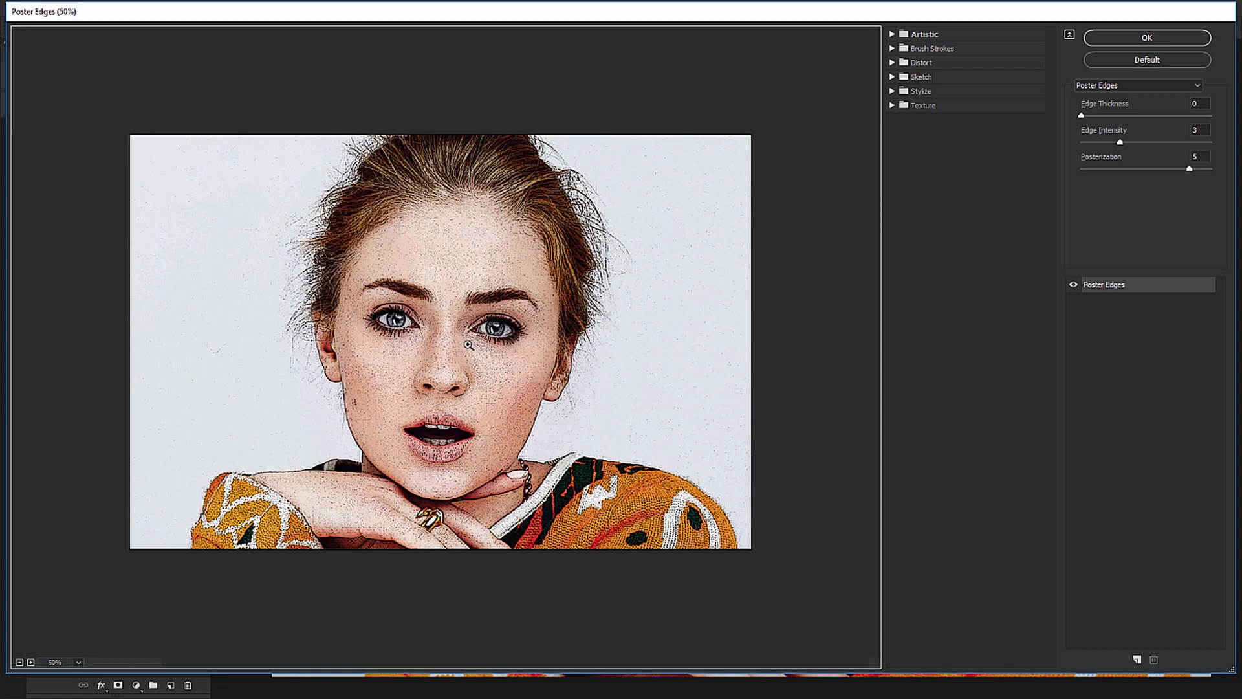
{"action": "left_click", "coordinate": [468, 344], "text": "ctrl"}
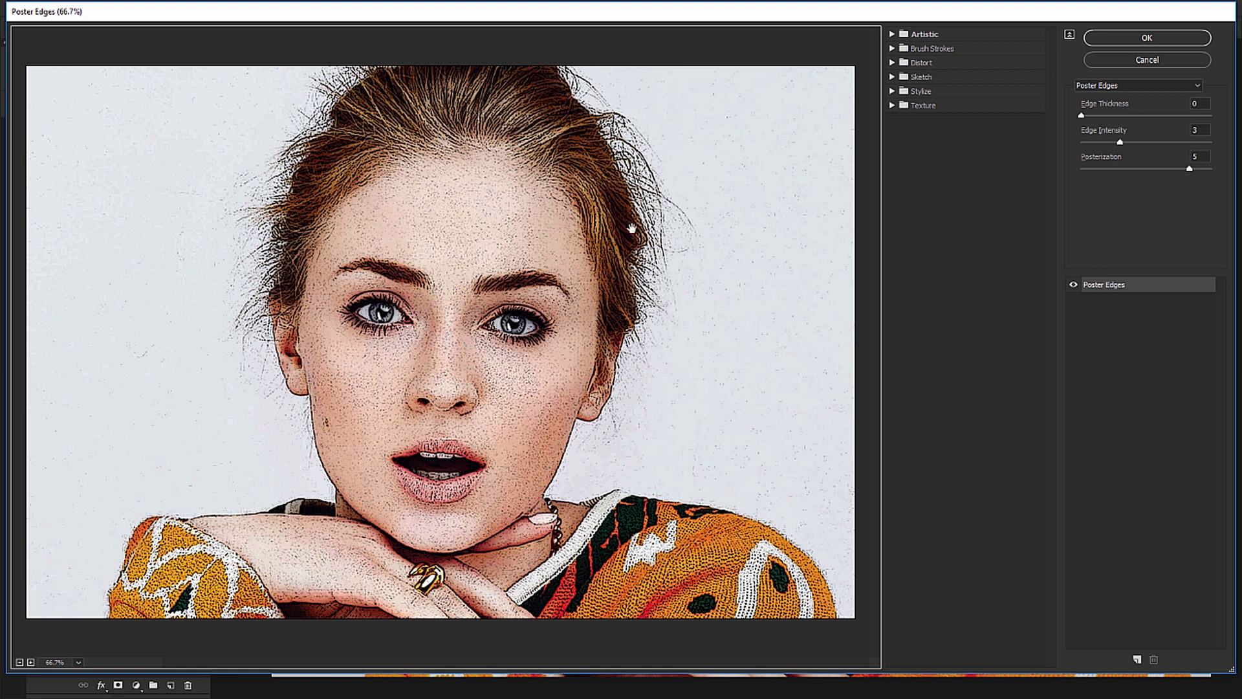
Step: Try higher Edge Thickness values such as 8 in the Artistic Poster Edges filter, and reset the thickness to 0
{"action": "left_click", "coordinate": [892, 34]}
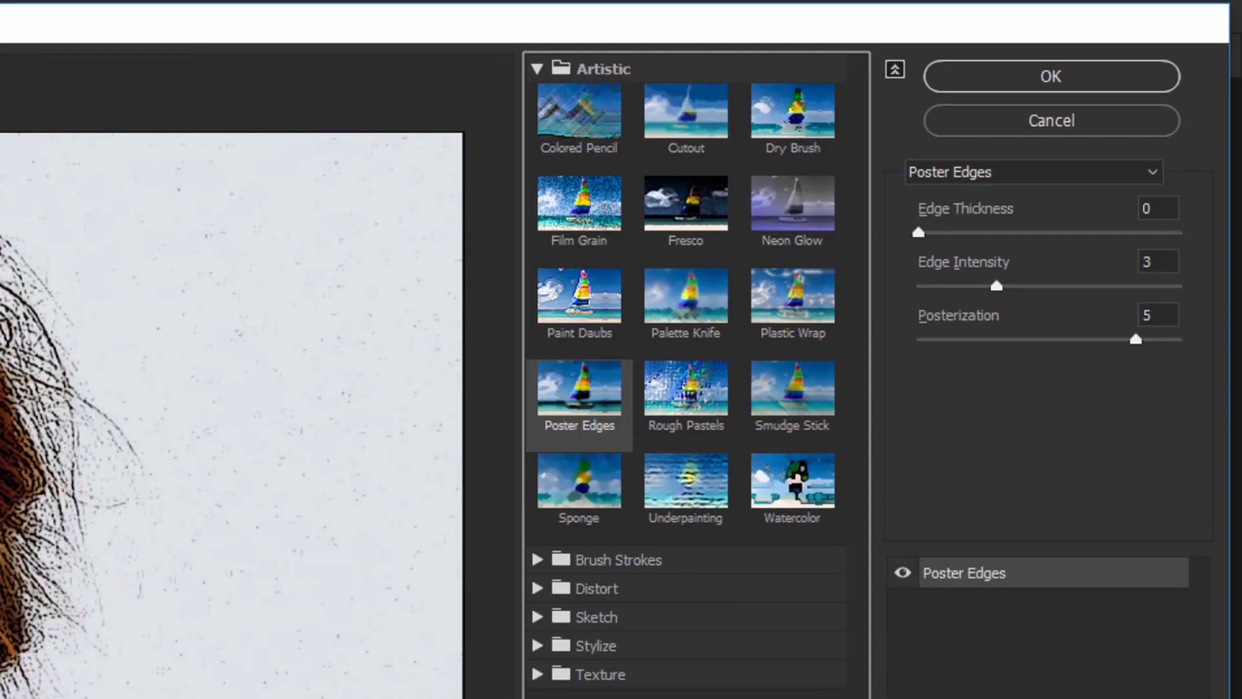
{"action": "left_click", "coordinate": [1152, 208]}
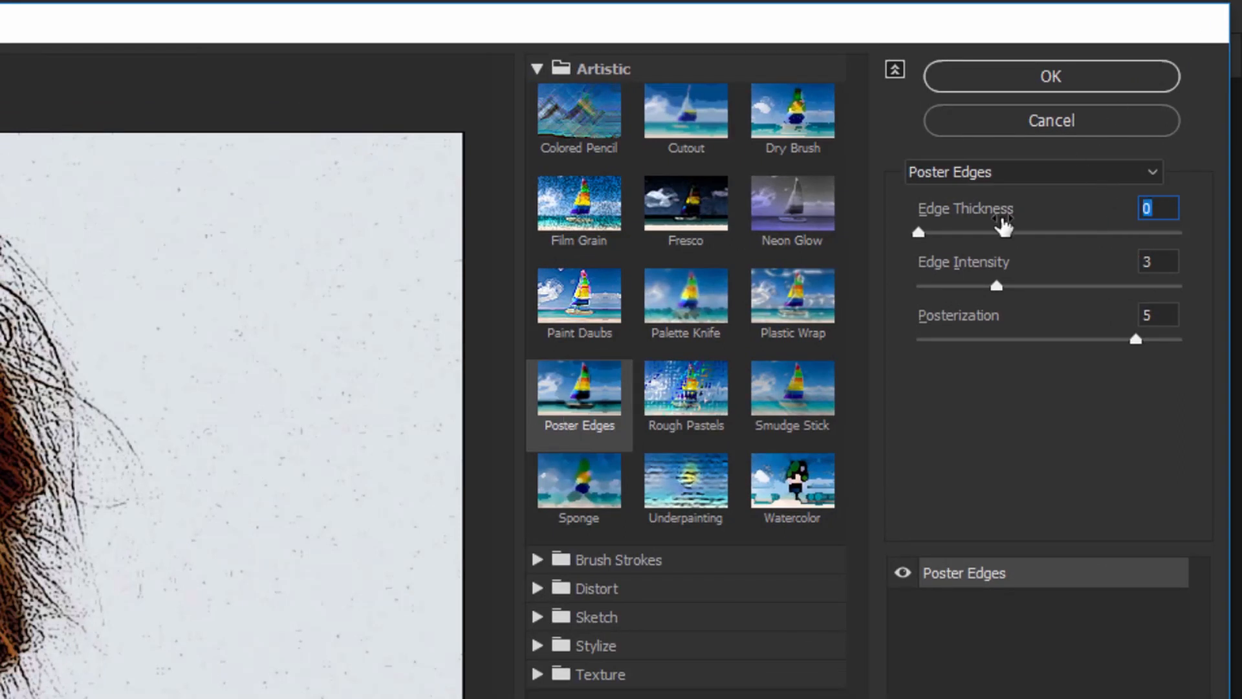
{"action": "left_click_drag", "start_coordinate": [919, 231], "coordinate": [1034, 234]}
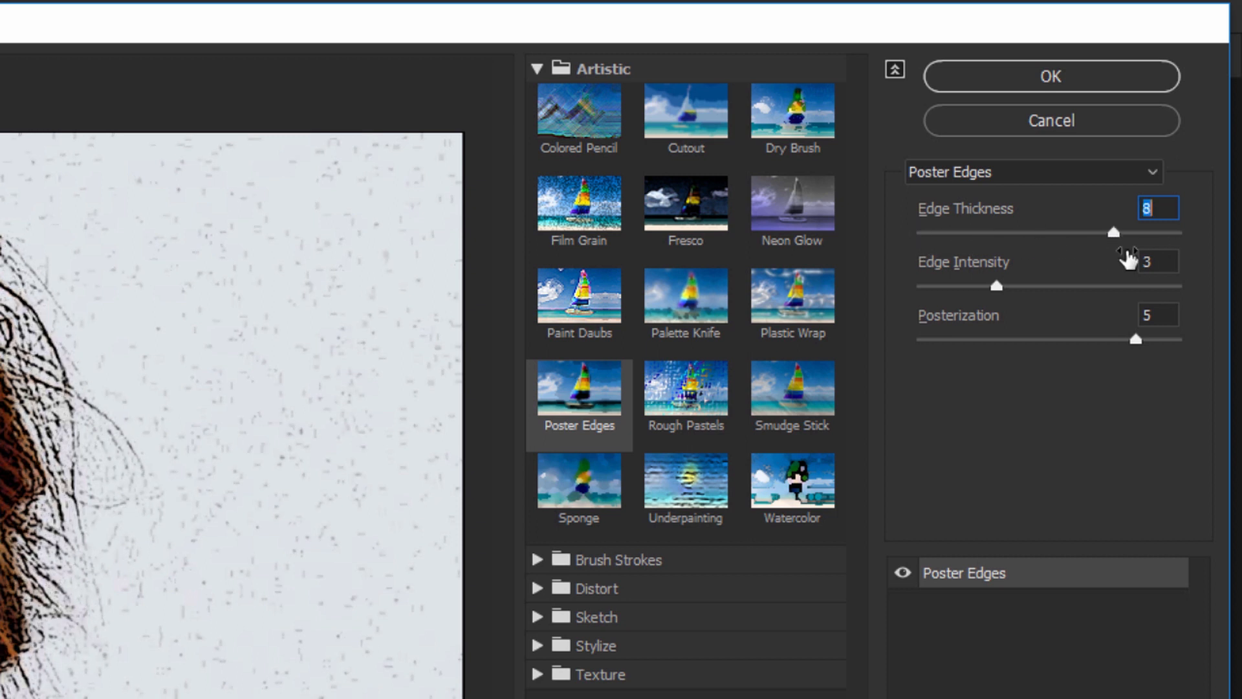
{"action": "left_click_drag", "start_coordinate": [1112, 235], "coordinate": [1160, 232]}
{"action": "left_click", "coordinate": [949, 231]}
{"action": "type", "text": "0"}
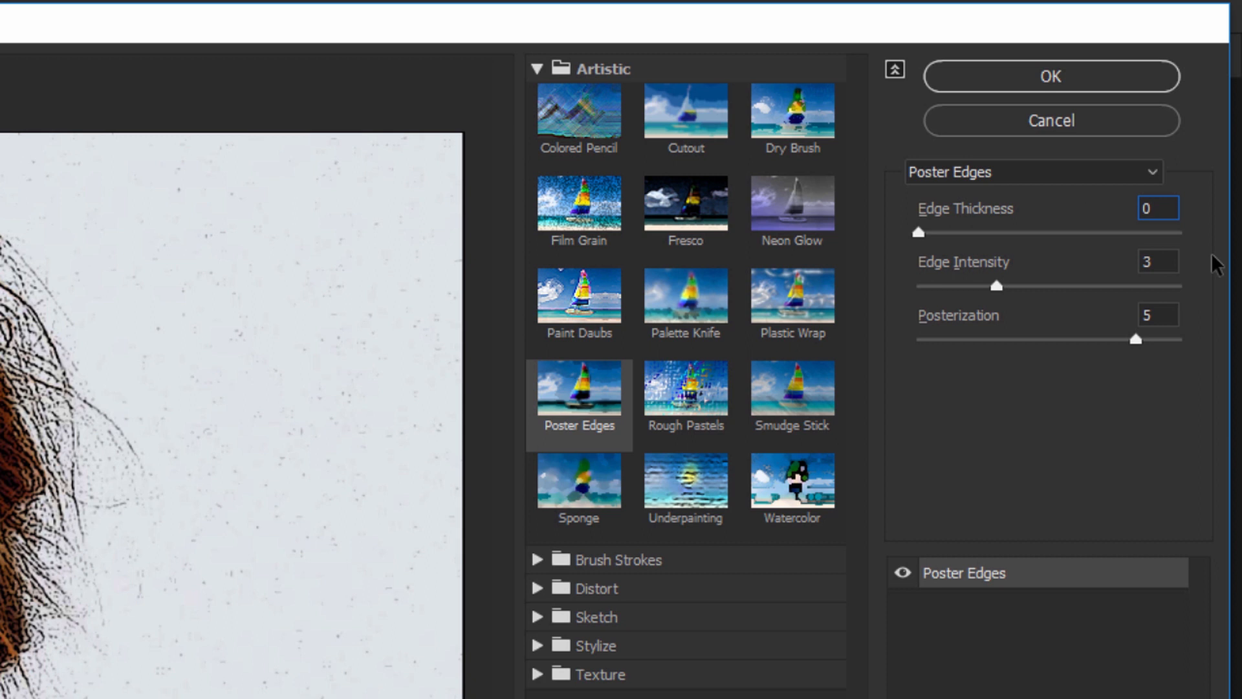
Step: Set the Edge Intensity of the Poster Edges filter to 0
{"action": "key", "text": "Tab"}
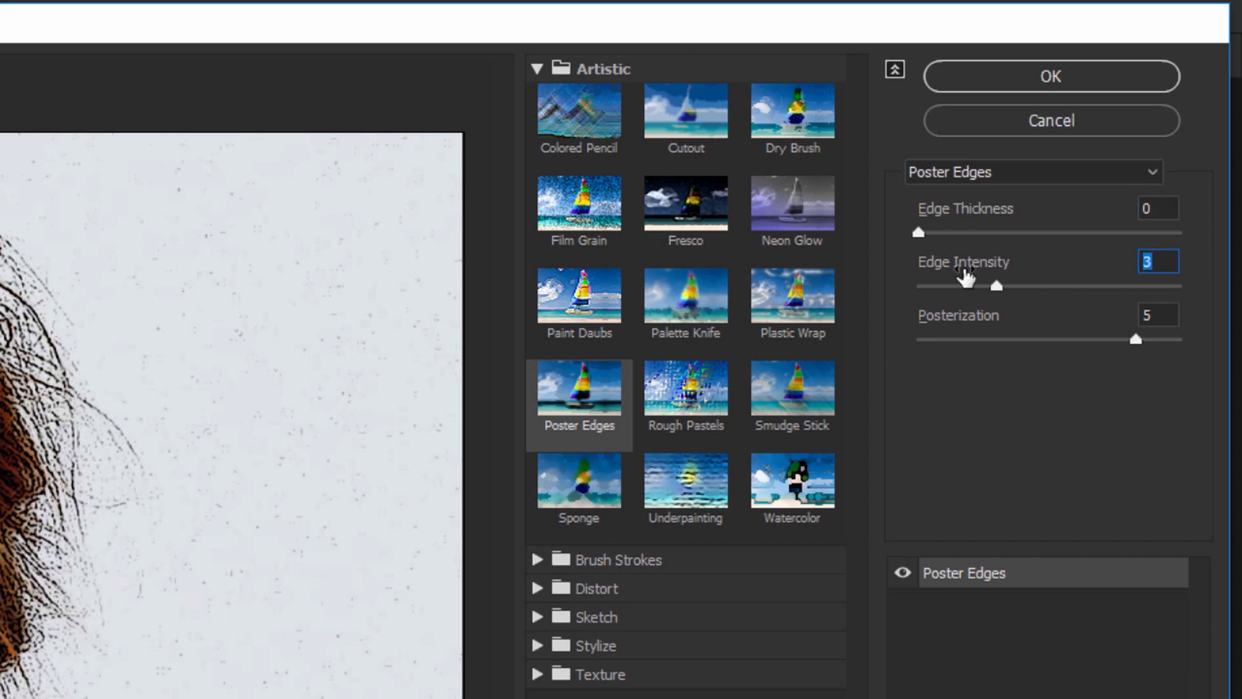
{"action": "type", "text": "0"}
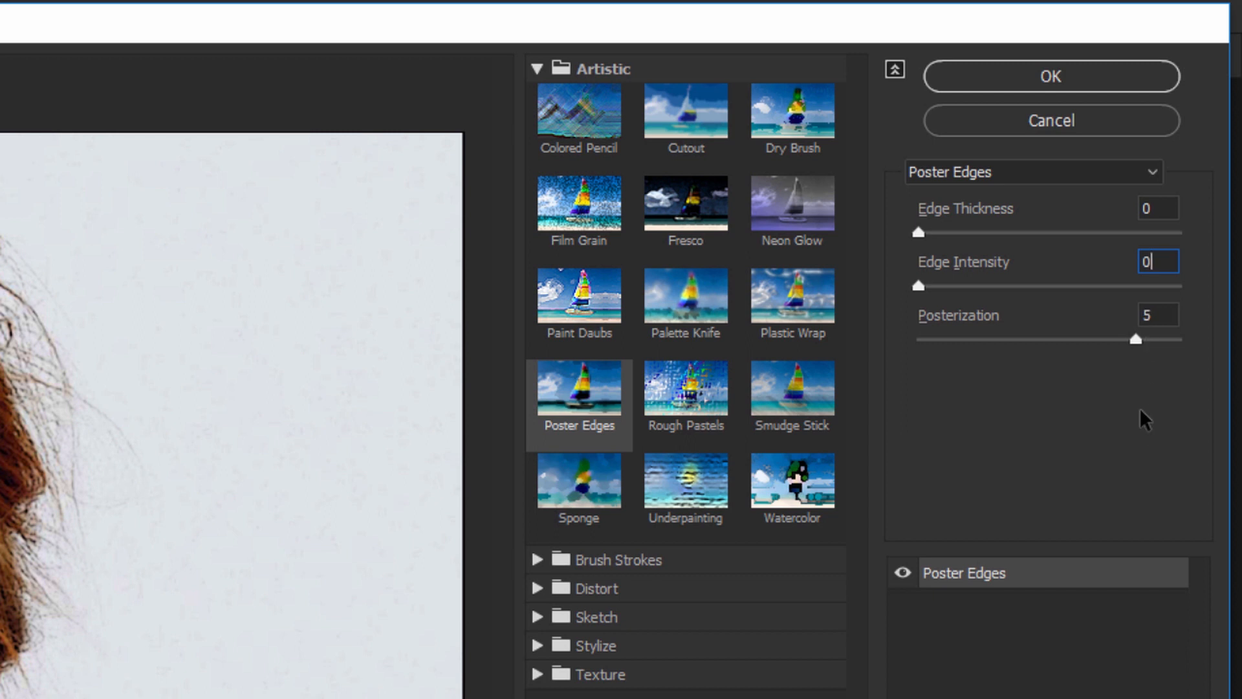
{"action": "key", "text": "alt"}
{"action": "key", "text": "Tab"}
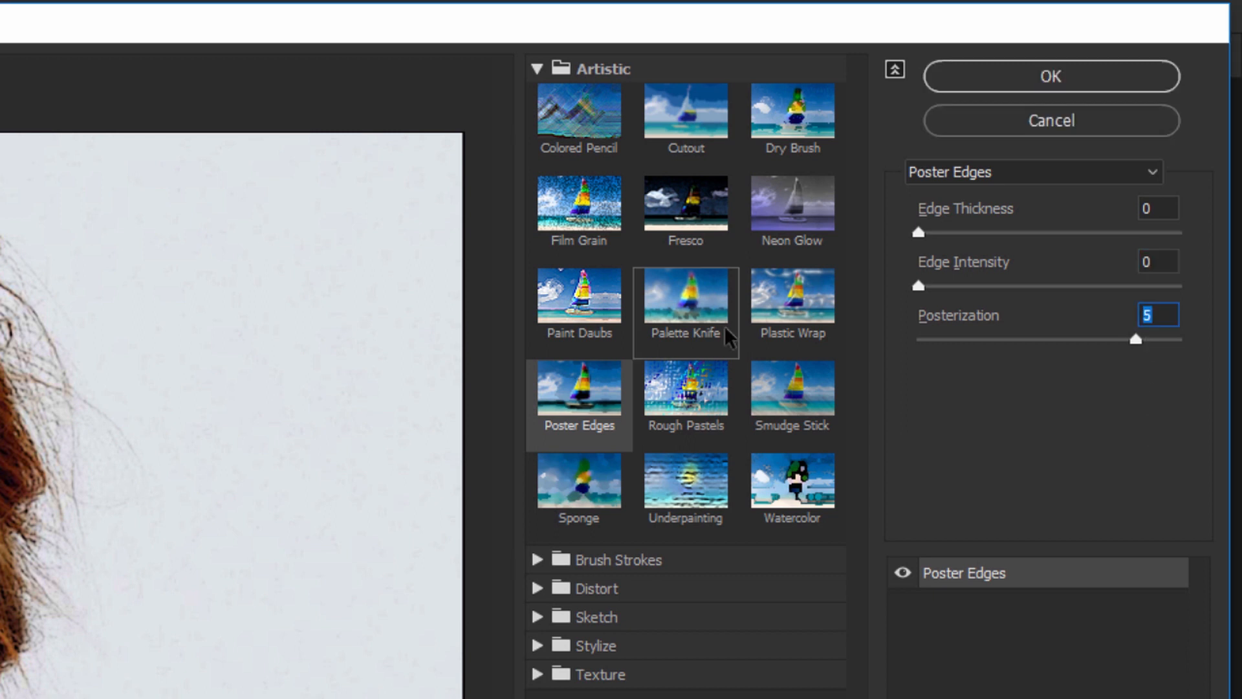
Step: Set the Posterization of the Poster Edges filter to 2 and apply the filter to the fx layer
{"action": "type", "text": "2"}
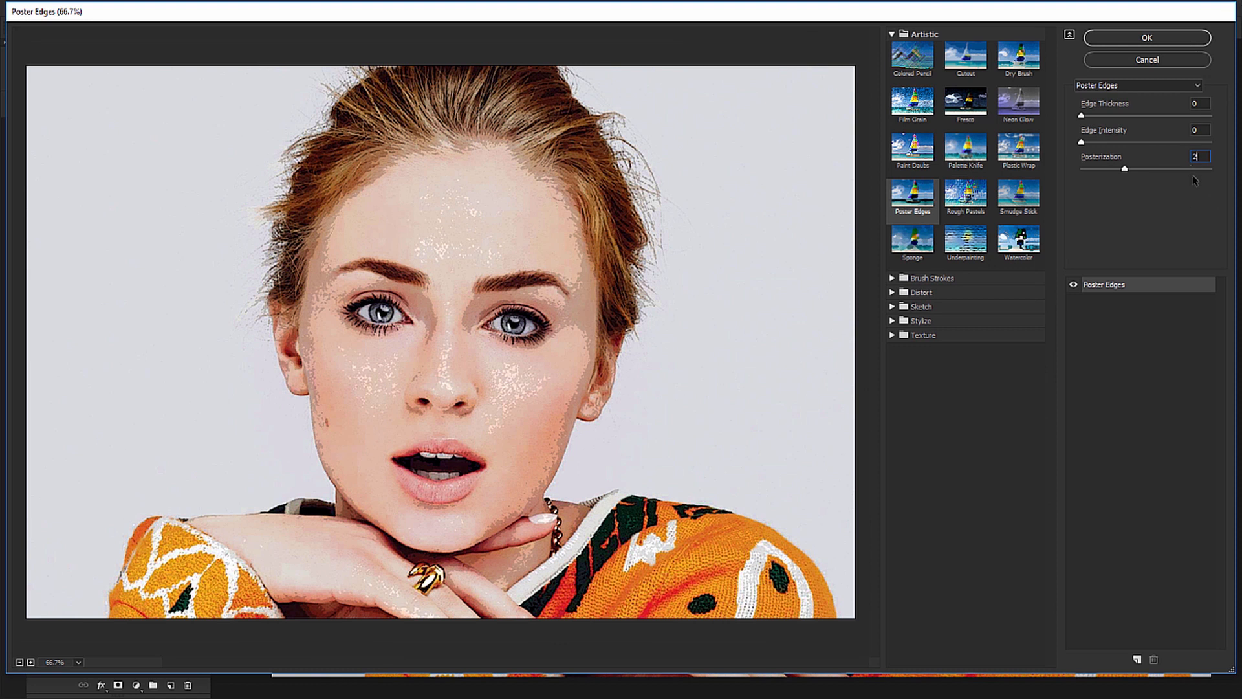
{"action": "mouse_move", "coordinate": [1185, 169]}
{"action": "left_mouse_down"}
{"action": "mouse_move", "coordinate": [1158, 169]}
{"action": "mouse_move", "coordinate": [1180, 172]}
{"action": "left_mouse_up"}
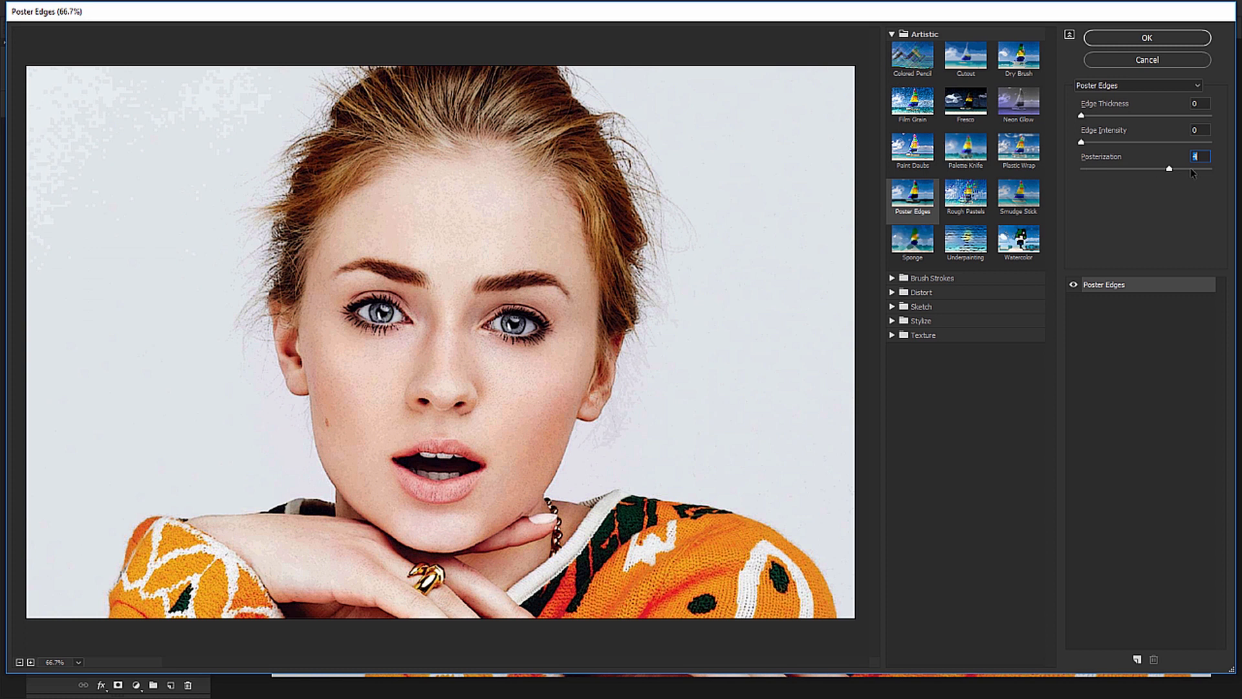
{"action": "left_click", "coordinate": [1192, 170]}
{"action": "left_click", "coordinate": [1101, 170]}
{"action": "type", "text": "2"}
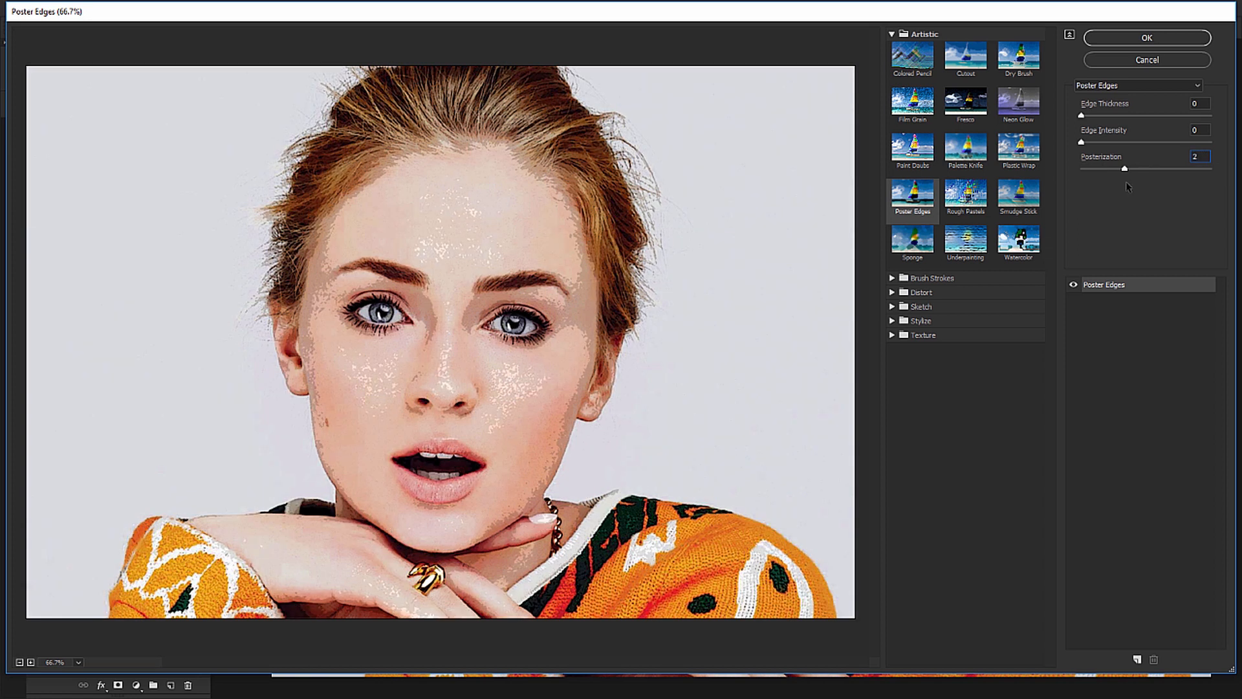
{"action": "left_click", "coordinate": [1143, 40]}
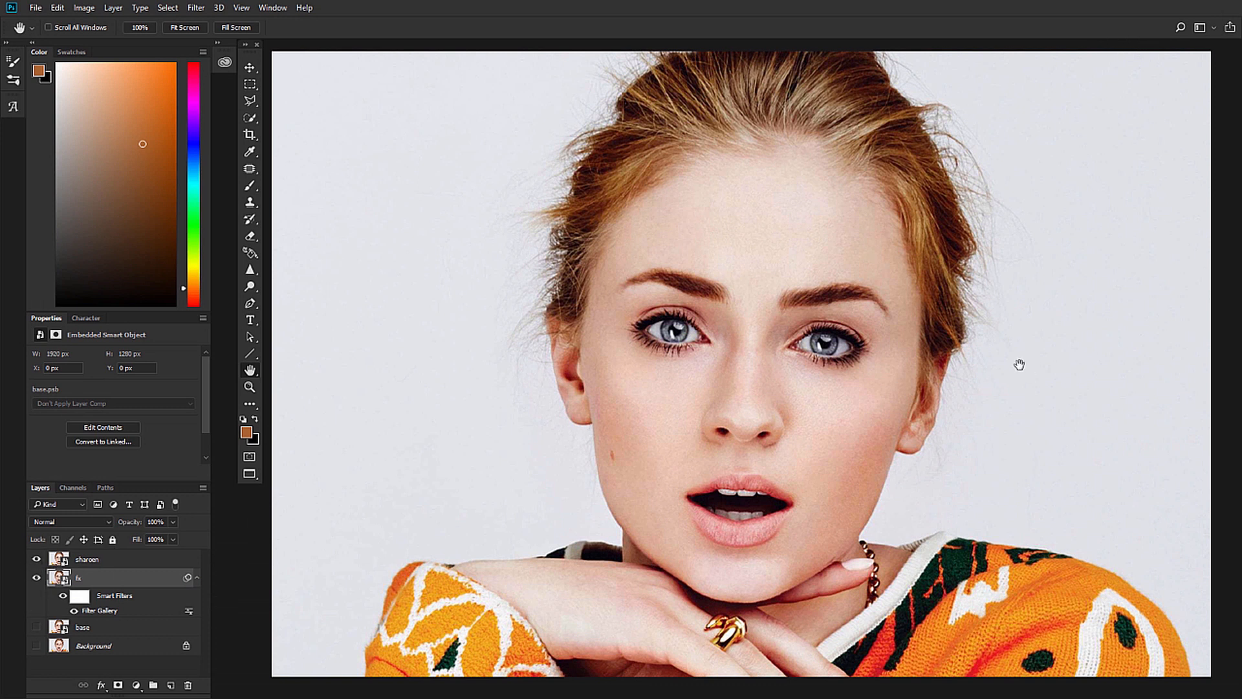
Step: Hide the sharoen layer and open the Unsharp Mask filter for the fx layer
{"action": "left_click", "coordinate": [36, 560]}
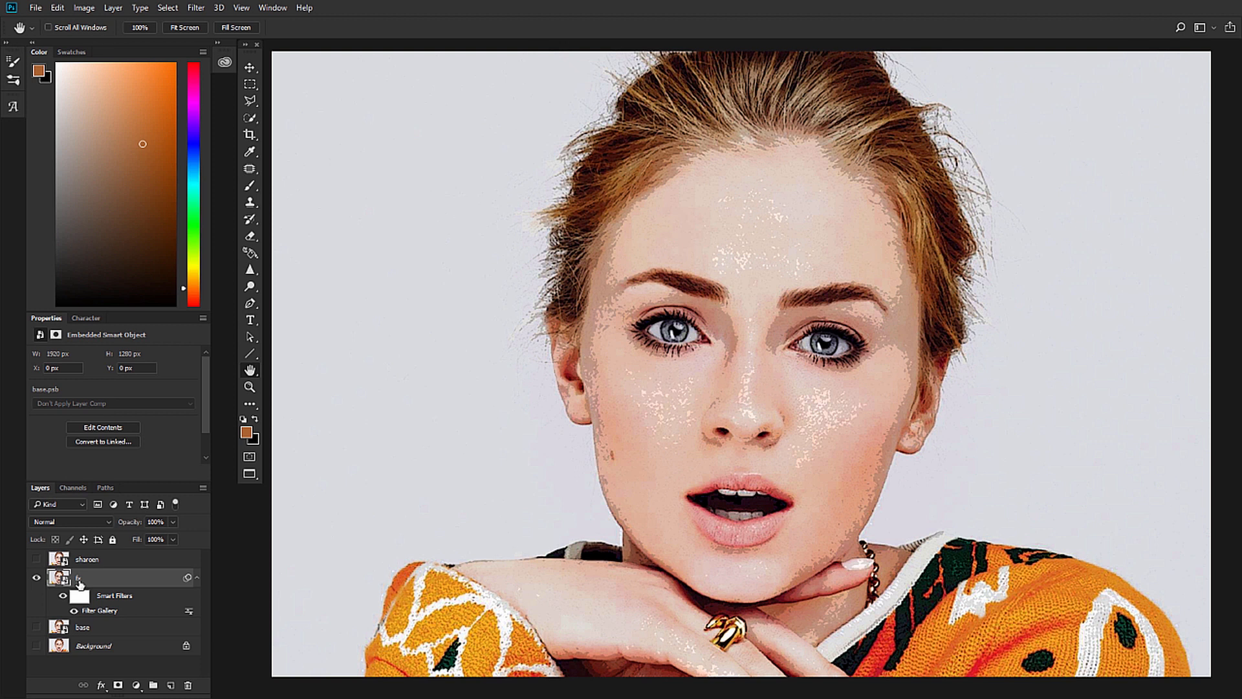
{"action": "left_click", "coordinate": [196, 8]}
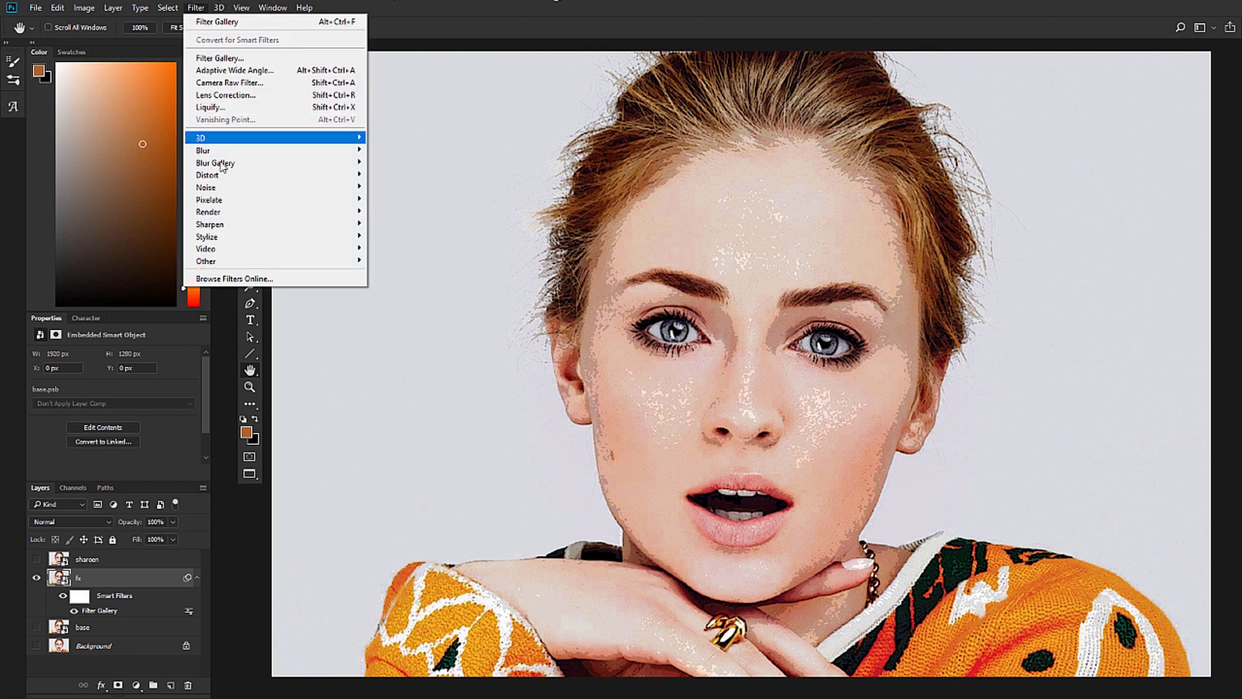
{"action": "mouse_move", "coordinate": [222, 250]}
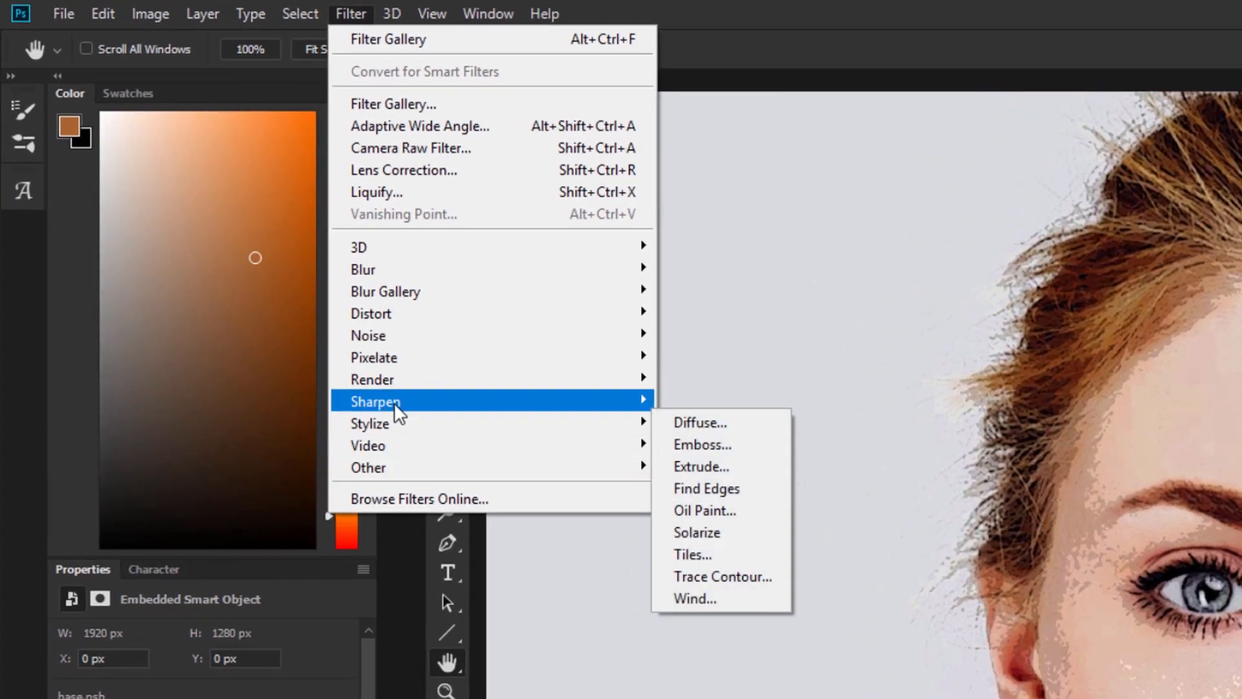
{"action": "mouse_move", "coordinate": [394, 402]}
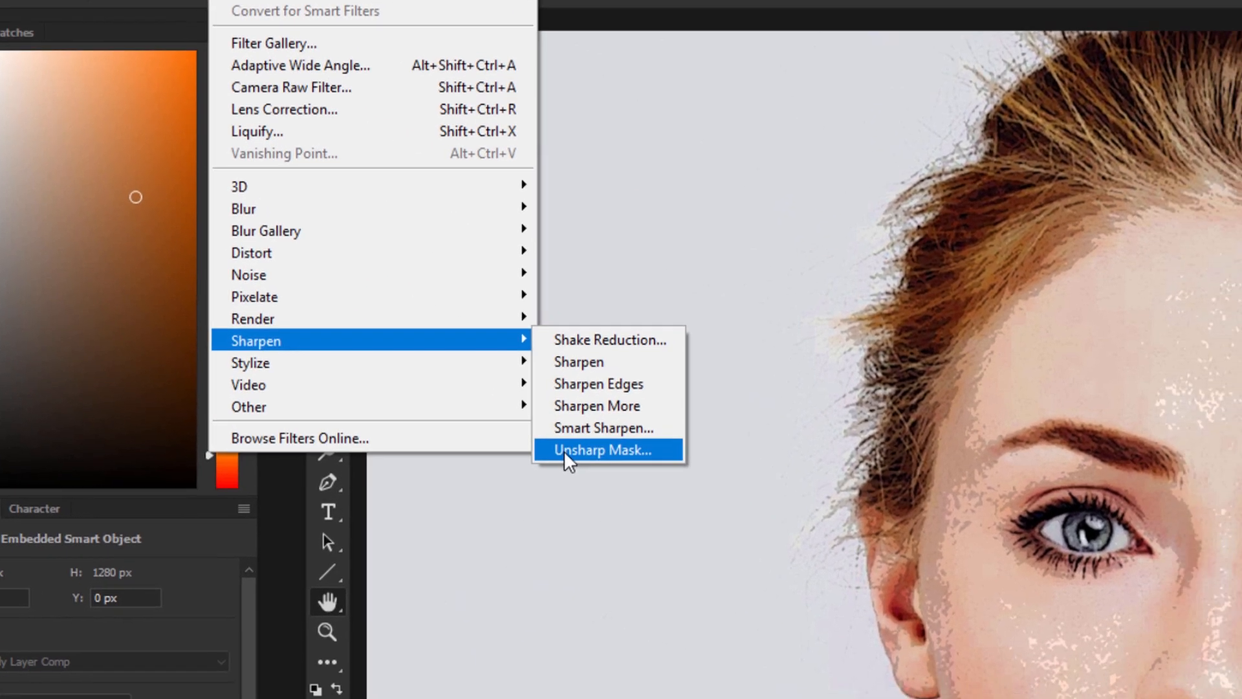
{"action": "left_click", "coordinate": [722, 511]}
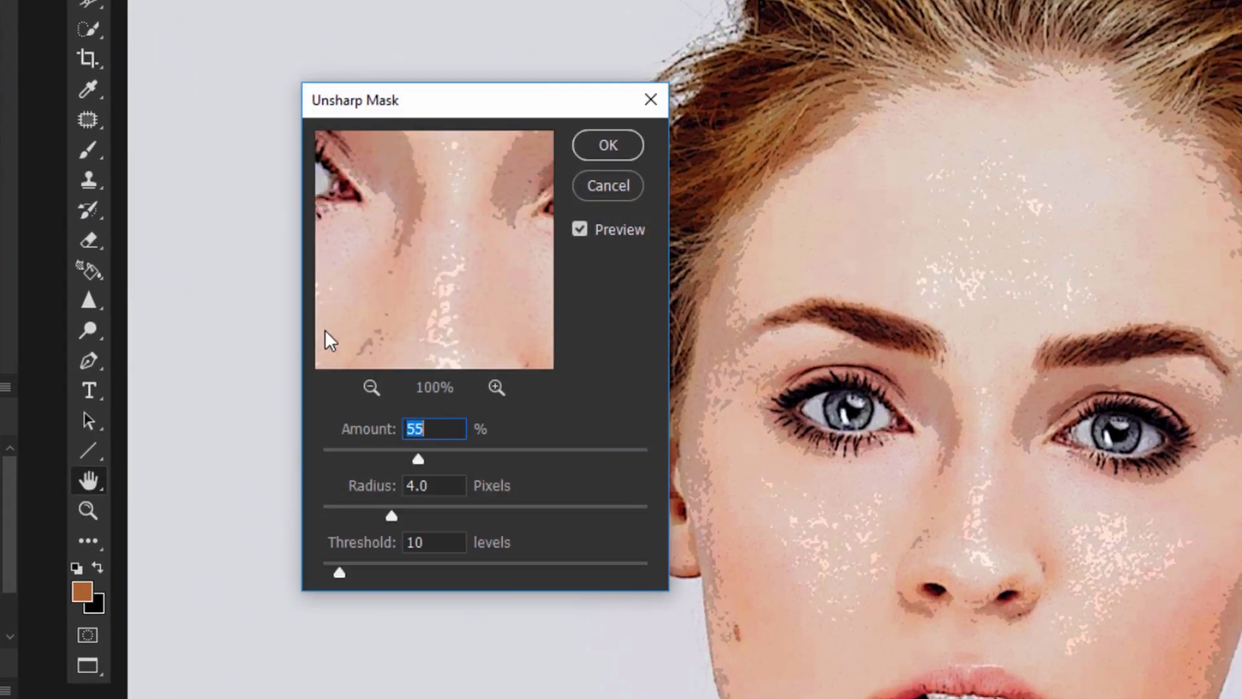
Step: Set the Unsharp Mask to an amount of 90%, a radius of 5 pixels and a threshold of 11 levels
{"action": "left_click_drag", "start_coordinate": [501, 112], "coordinate": [429, 183]}
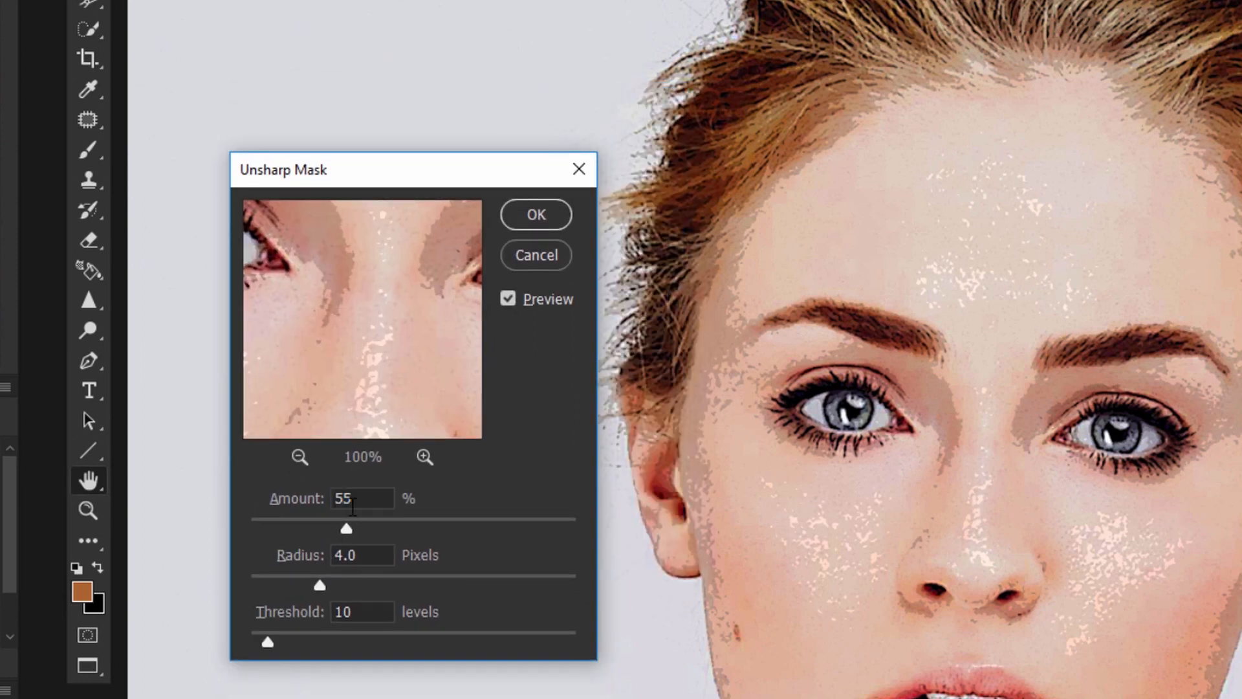
{"action": "mouse_move", "coordinate": [356, 530]}
{"action": "left_mouse_down"}
{"action": "mouse_move", "coordinate": [415, 526]}
{"action": "mouse_move", "coordinate": [334, 527]}
{"action": "left_mouse_up"}
{"action": "type", "text": "90"}
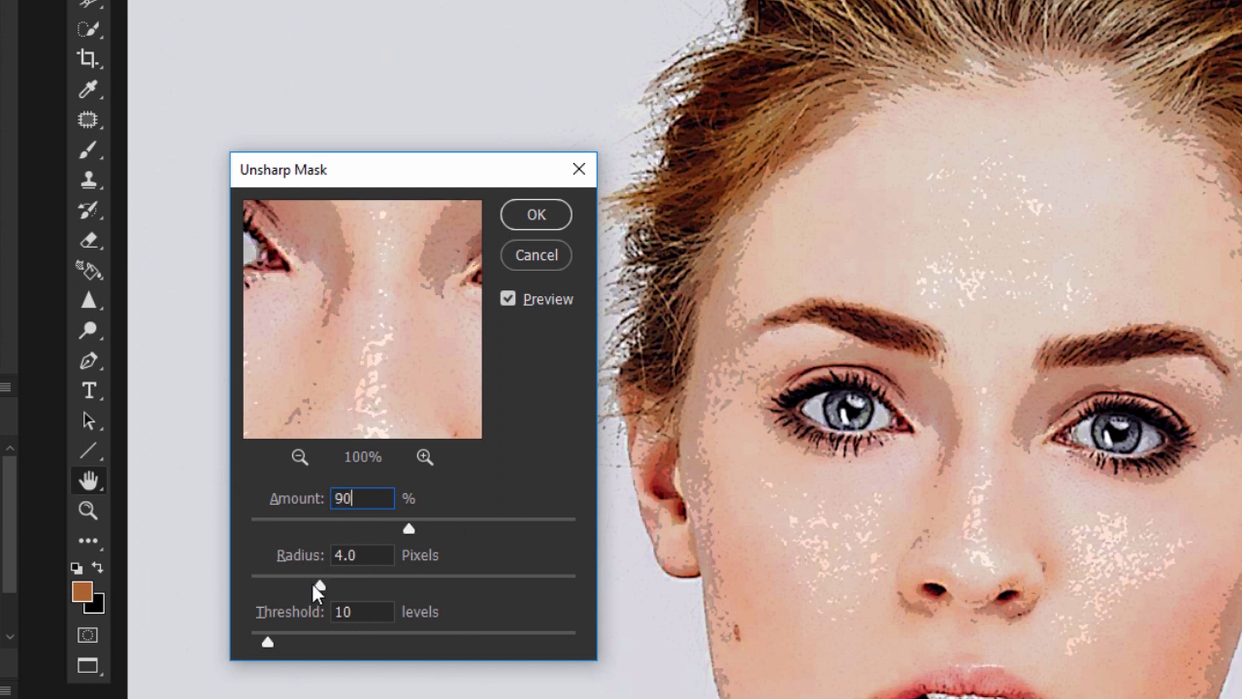
{"action": "key", "text": "Tab"}
{"action": "type", "text": "5"}
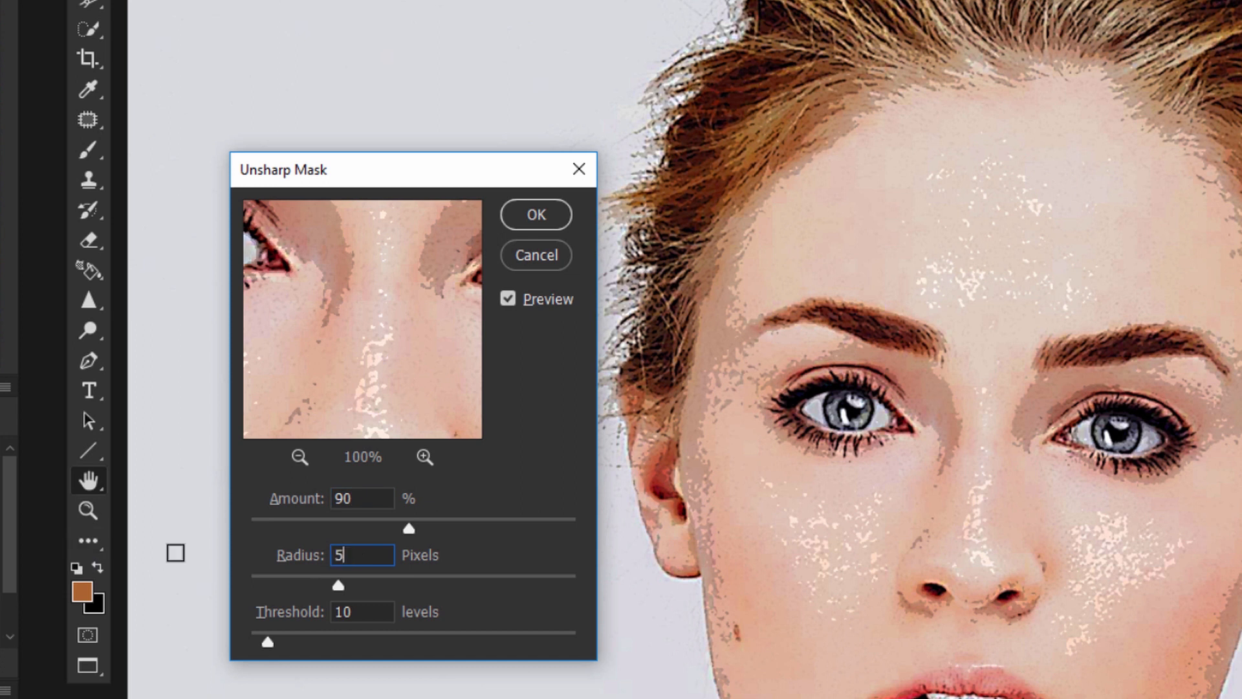
{"action": "key", "text": "Tab"}
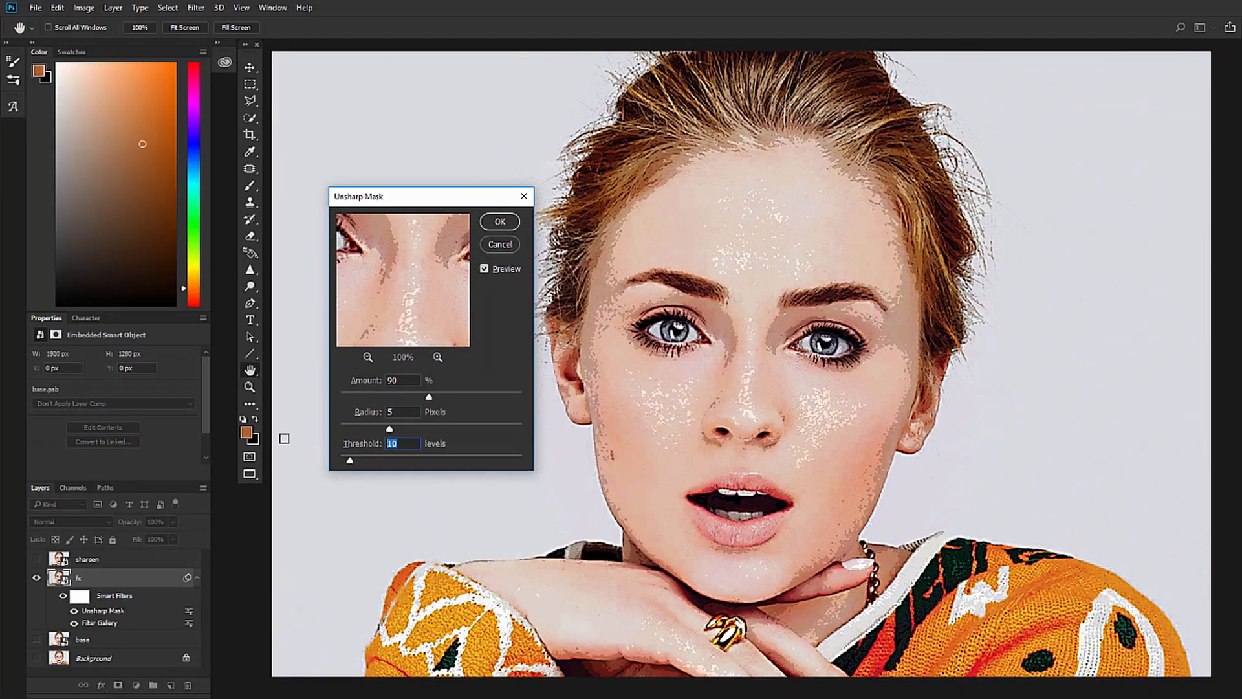
{"action": "type", "text": "11"}
Step: Compare the portrait with and without the Unsharp Mask preview, and apply the filter to the fx layer
{"action": "left_click_drag", "start_coordinate": [425, 270], "coordinate": [401, 281]}
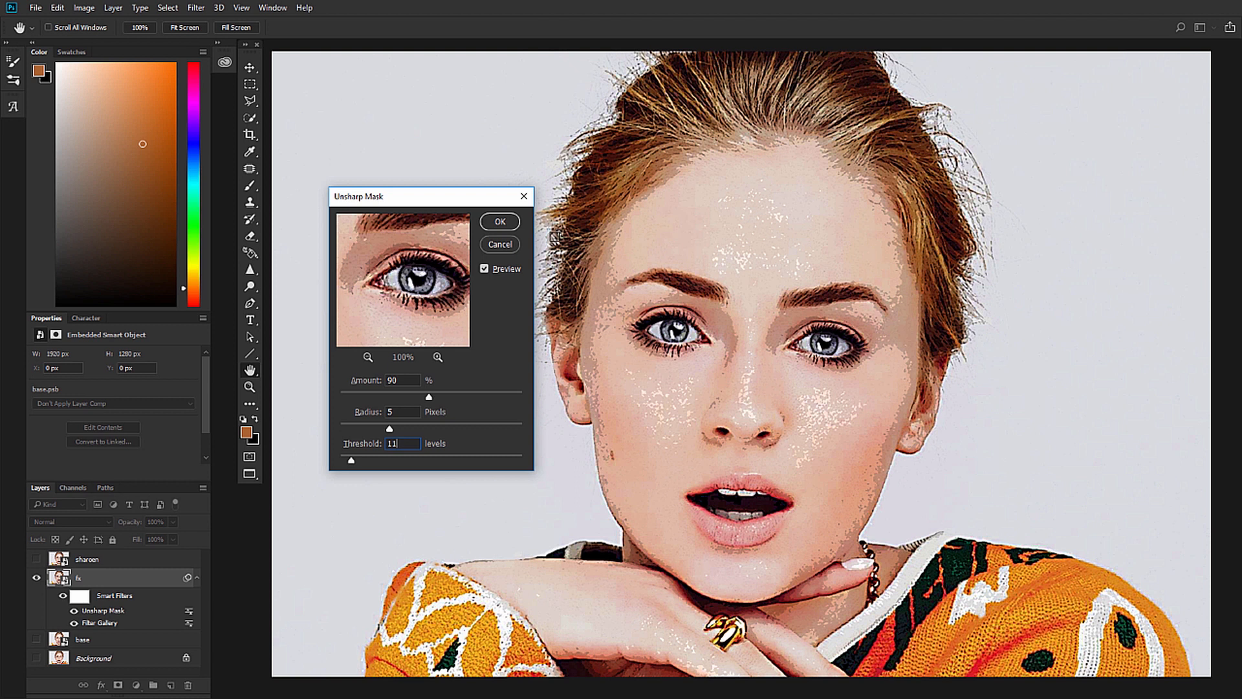
{"action": "left_click", "coordinate": [485, 269]}
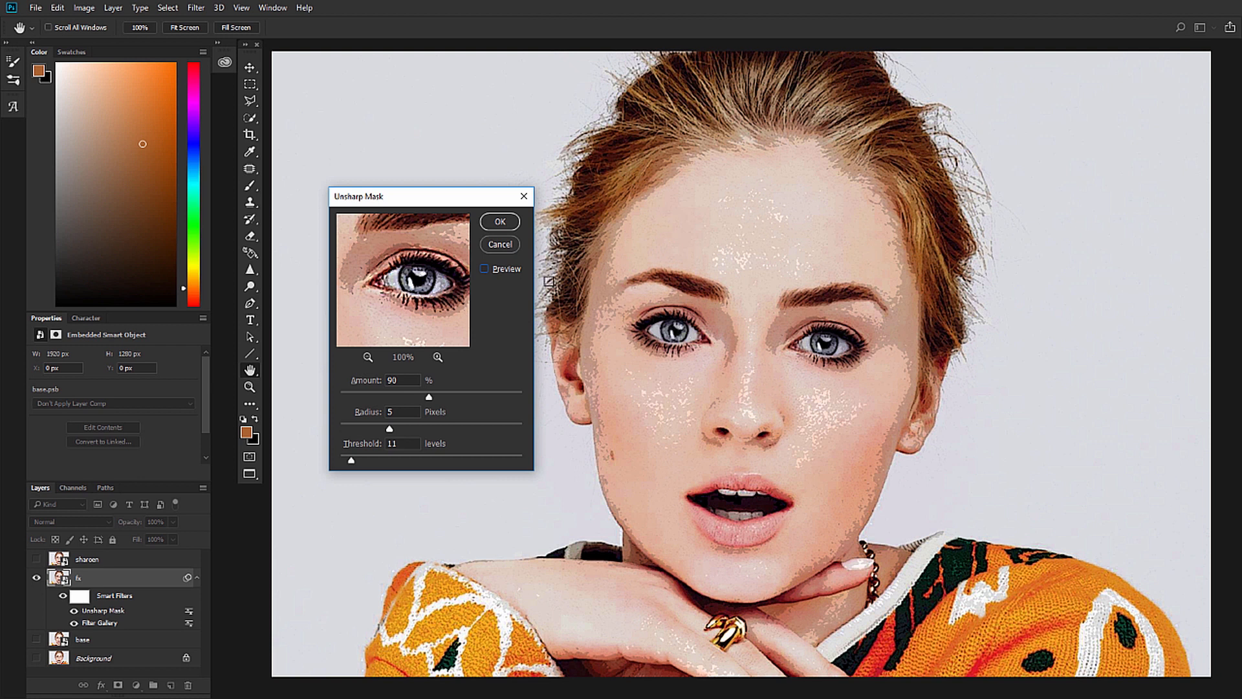
{"action": "left_click", "coordinate": [484, 270]}
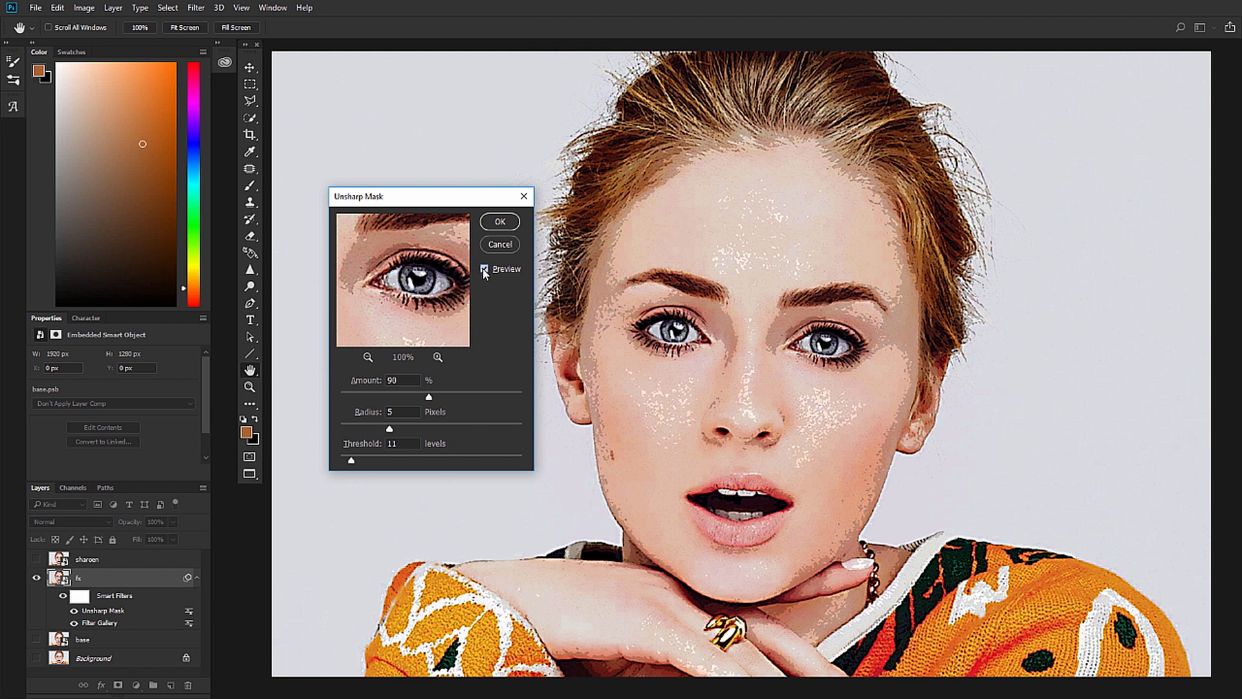
{"action": "left_click", "coordinate": [501, 222]}
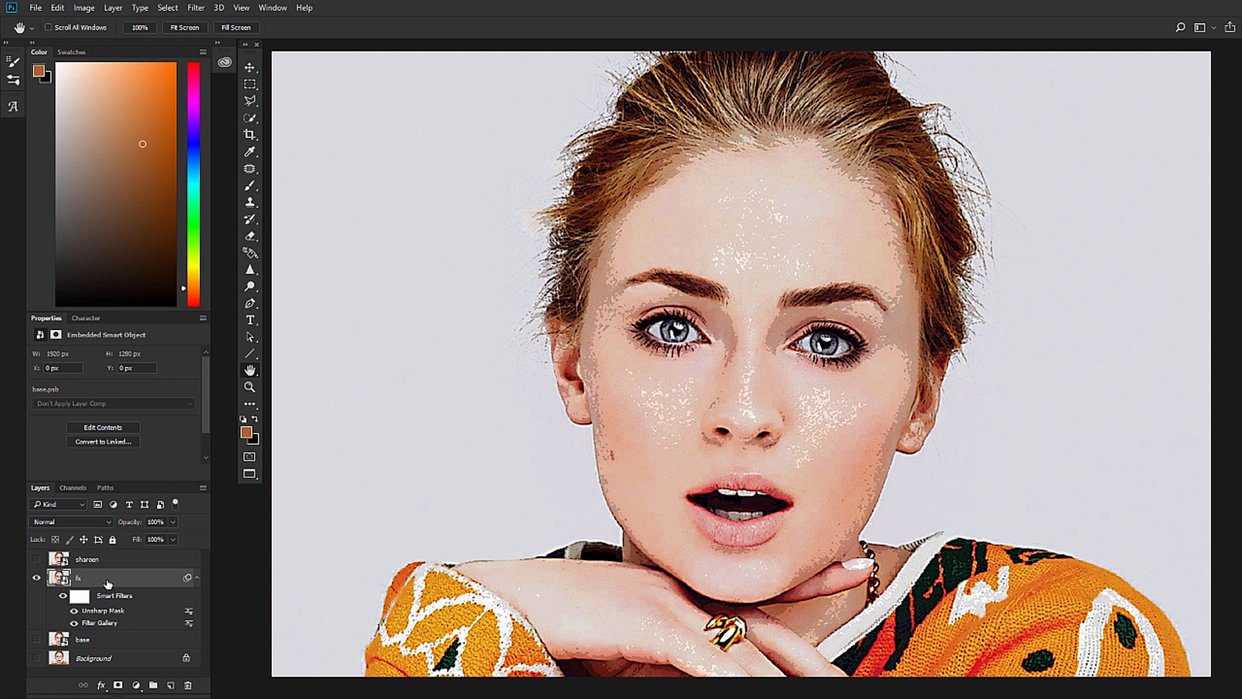
{"action": "left_click", "coordinate": [196, 8]}
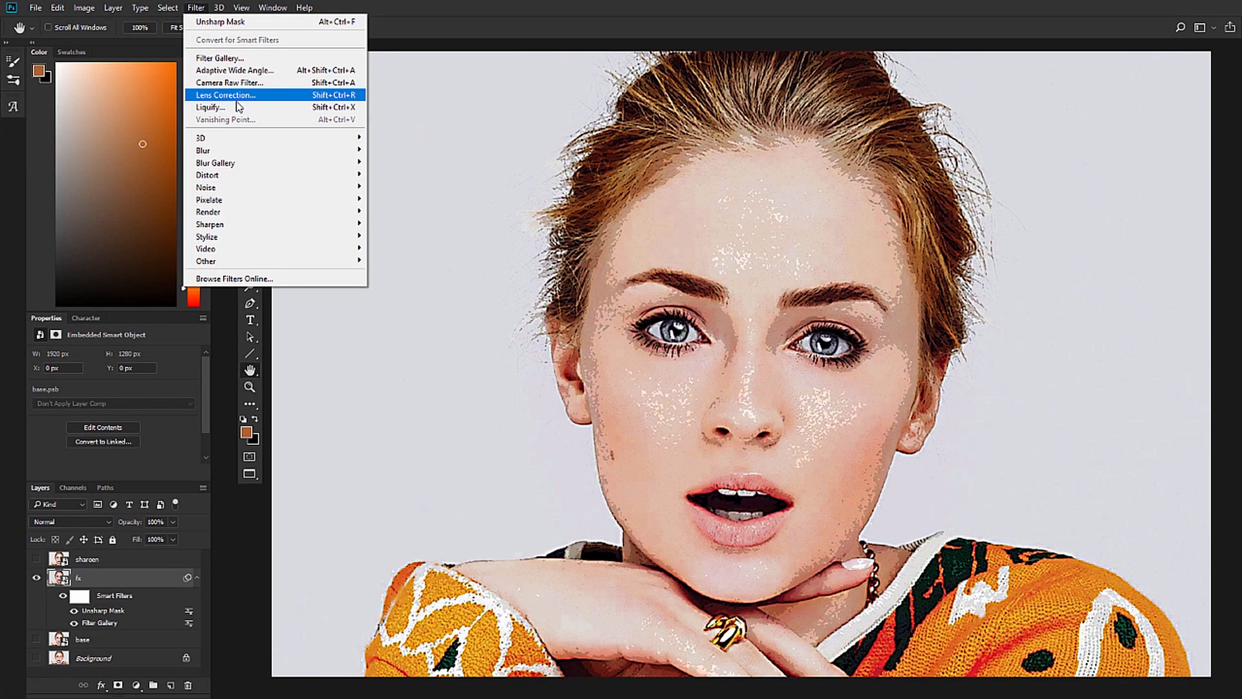
{"action": "mouse_move", "coordinate": [233, 236]}
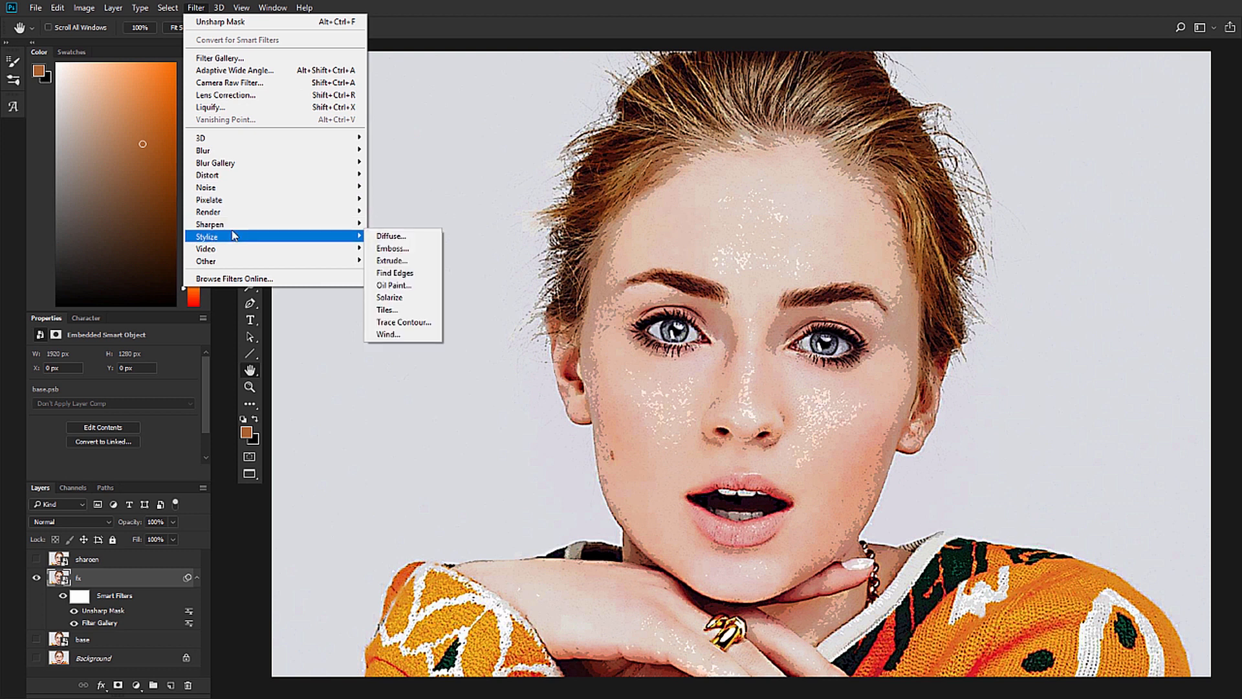
{"action": "left_click", "coordinate": [484, 6]}
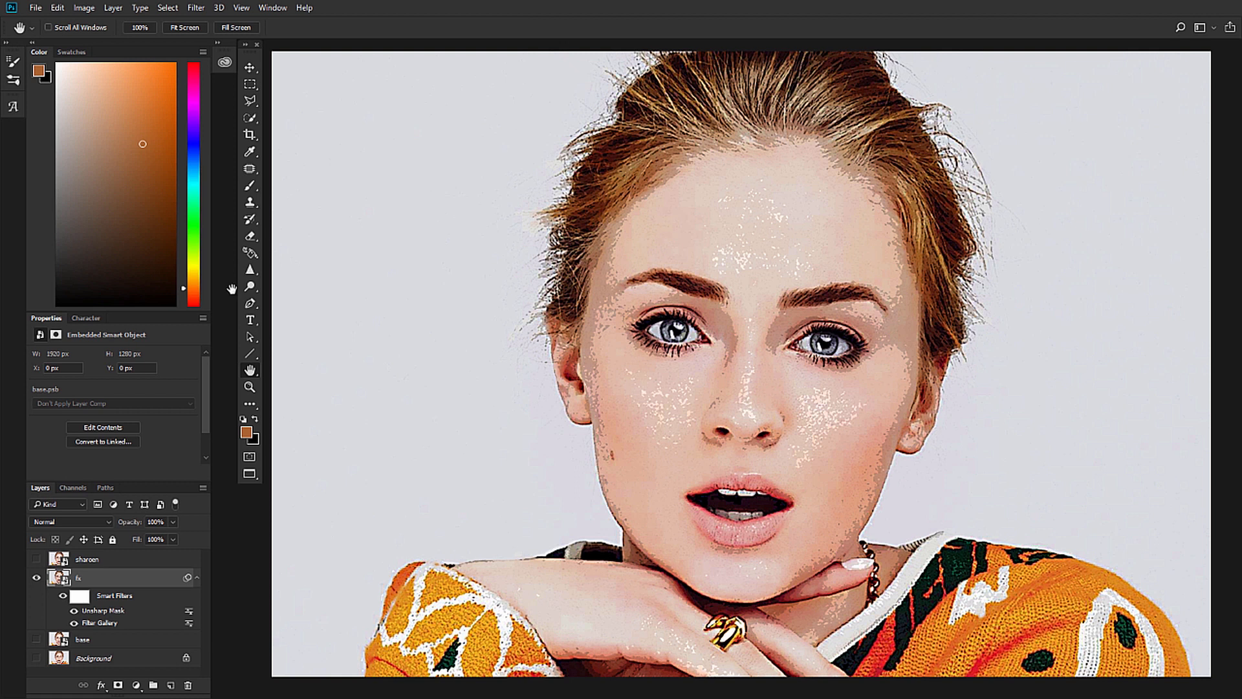
Step: Open the Oil Paint filter for the fx layer and move its dialog clear of the face
{"action": "left_click", "coordinate": [197, 8]}
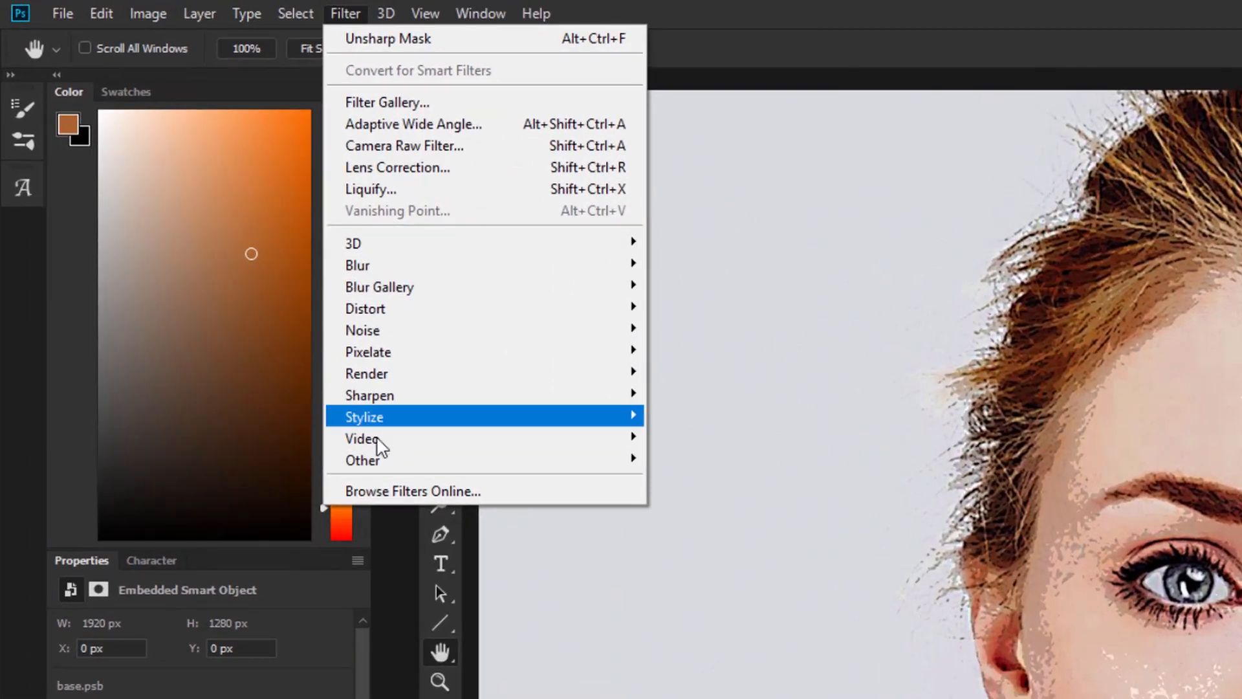
{"action": "mouse_move", "coordinate": [331, 366]}
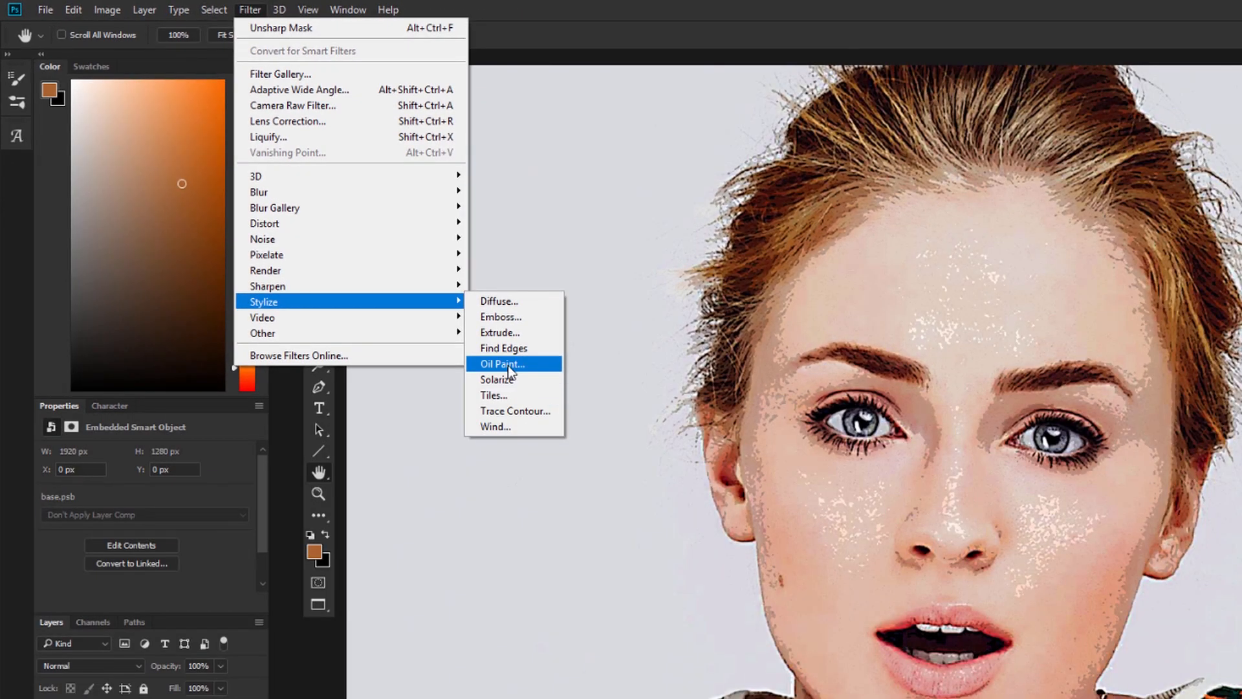
{"action": "left_click", "coordinate": [694, 503]}
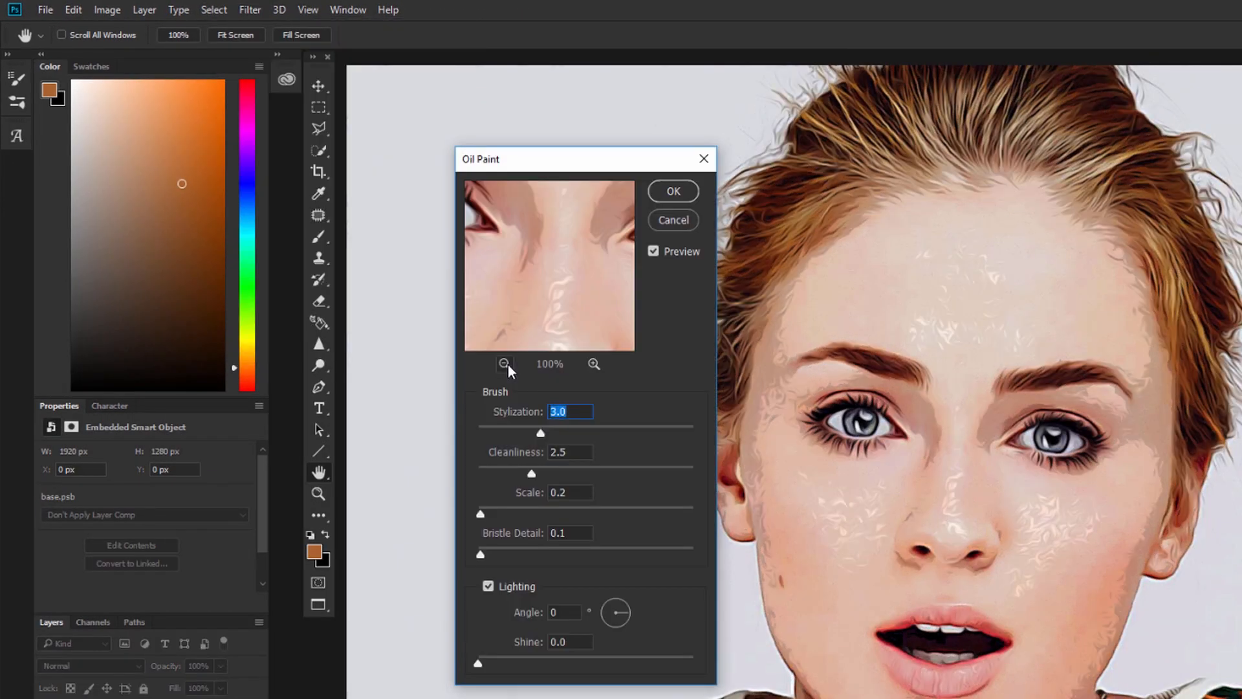
{"action": "left_click_drag", "start_coordinate": [590, 162], "coordinate": [546, 181]}
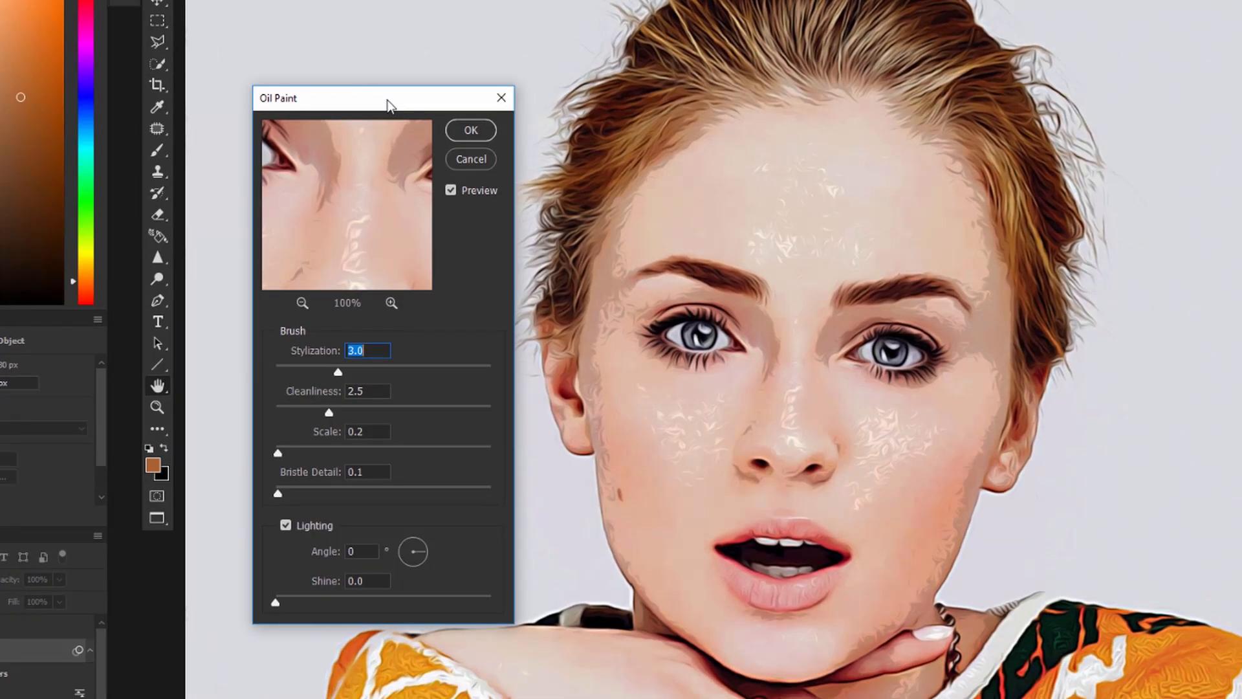
Step: Try an Oil Paint brush with Stylization 4 and Cleanliness 3
{"action": "double_click", "coordinate": [367, 348]}
{"action": "type", "text": "4"}
{"action": "key", "text": "Tab"}
{"action": "type", "text": "3"}
{"action": "key", "text": "Tab"}
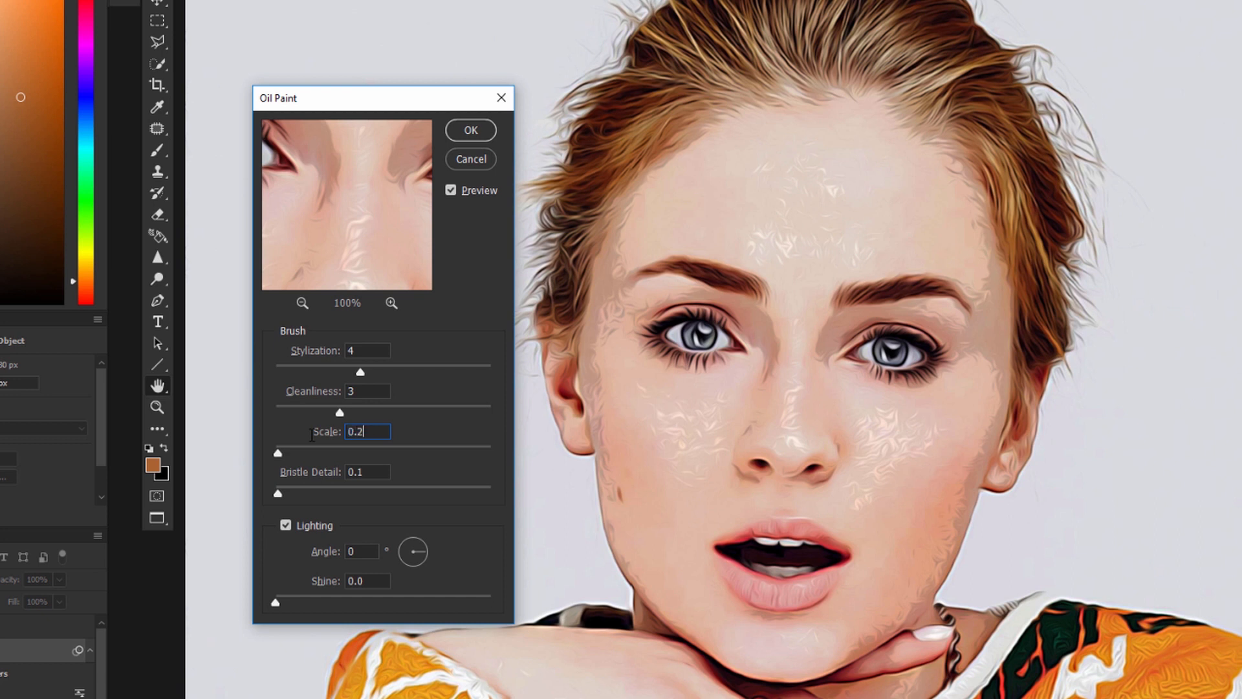
Step: Set the Oil Paint brush to Cleanliness 2 and Stylization 2.8
{"action": "key", "text": "shift+Tab"}
{"action": "type", "text": "2"}
{"action": "key", "text": "shift+Tab"}
{"action": "type", "text": "3"}
{"action": "left_click_drag", "start_coordinate": [343, 372], "coordinate": [338, 374]}
{"action": "type", "text": "2.8"}
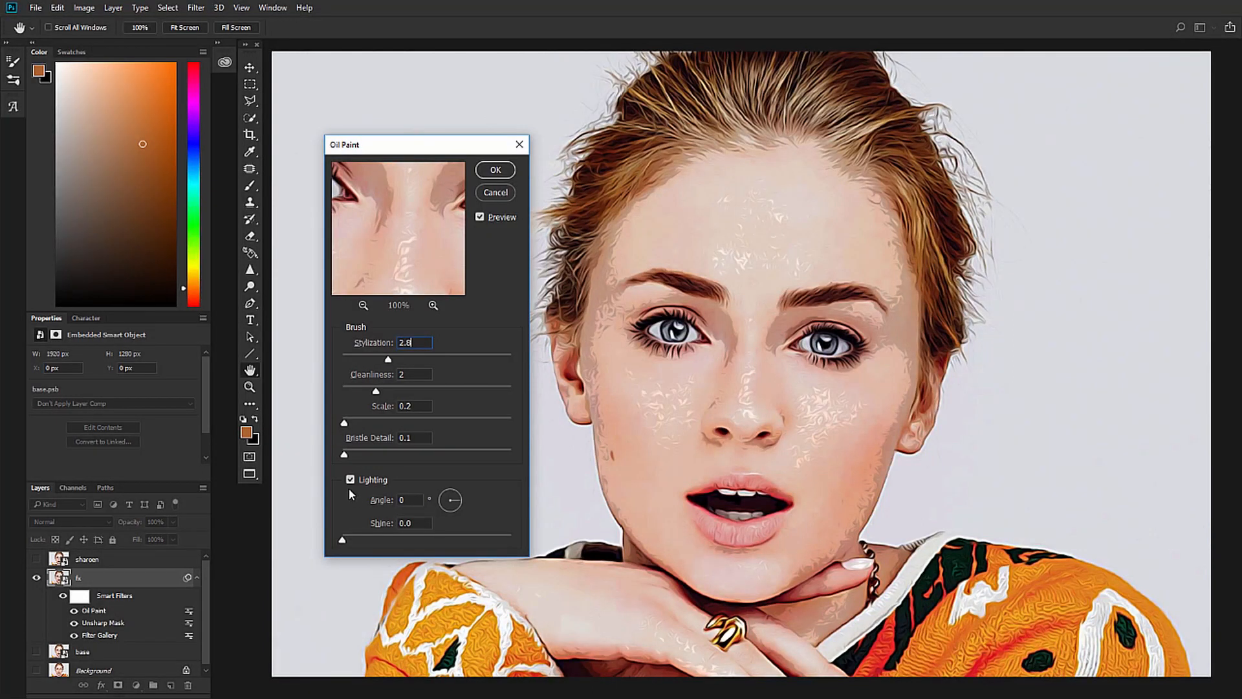
Step: Compare the Oil Paint effect with and without Lighting, keep Lighting enabled and apply the filter
{"action": "left_click", "coordinate": [353, 477]}
{"action": "left_click", "coordinate": [353, 477]}
{"action": "left_click", "coordinate": [495, 170]}
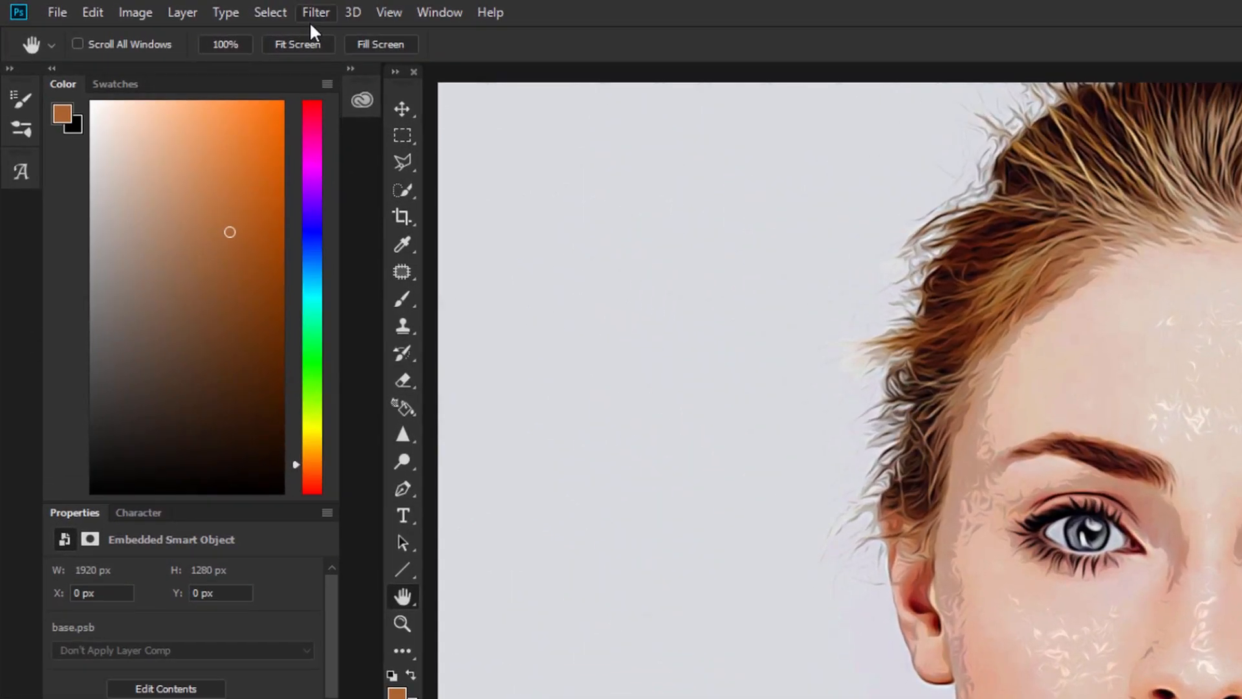
Step: Open a second Unsharp Mask for the fx layer and compare the portrait with its preview off and on
{"action": "left_click", "coordinate": [221, 11]}
{"action": "mouse_move", "coordinate": [343, 361]}
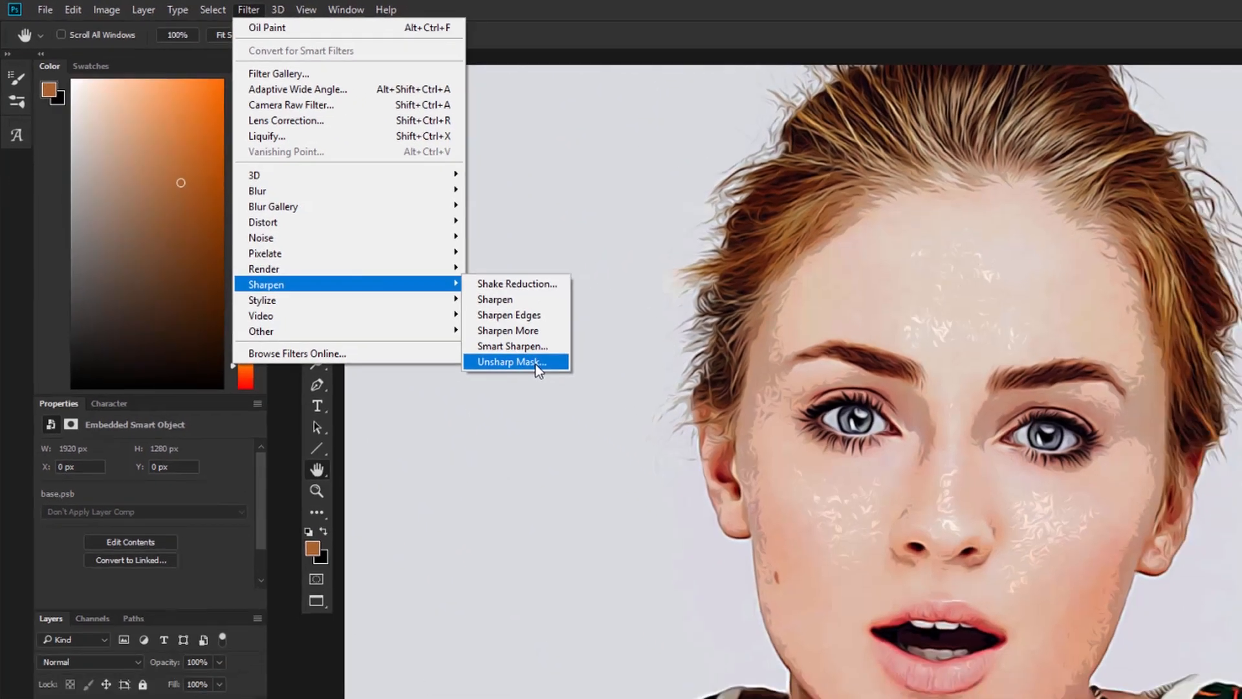
{"action": "left_click", "coordinate": [634, 429]}
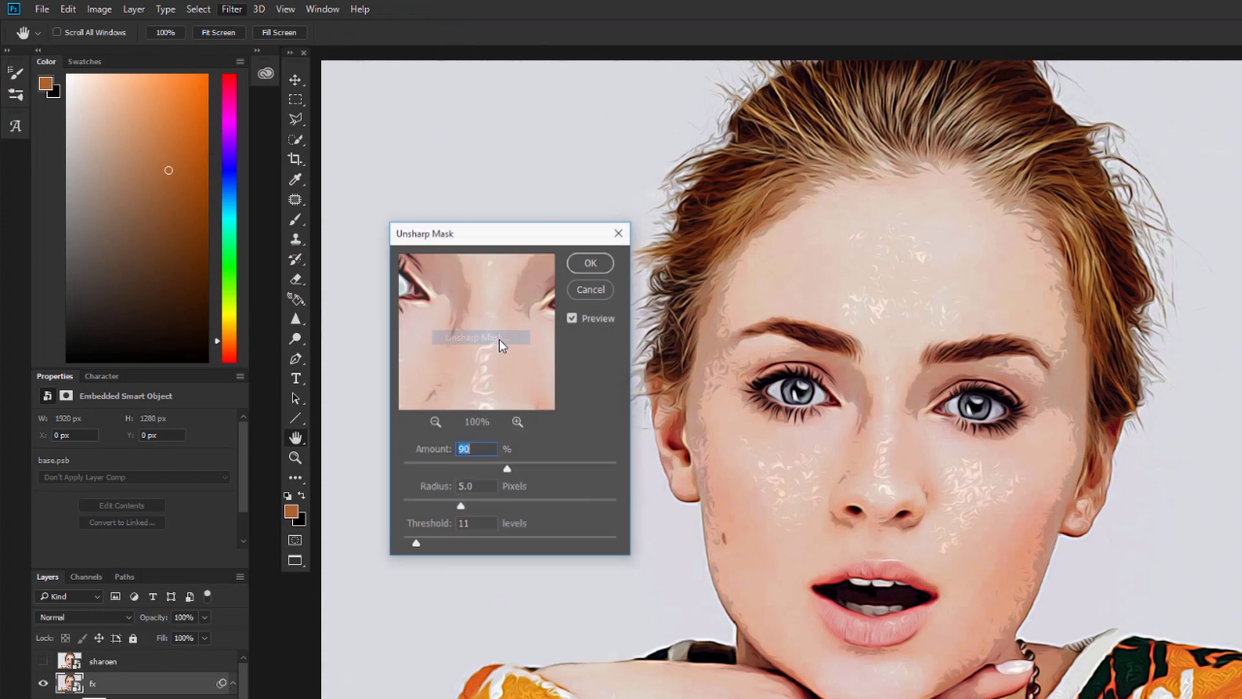
{"action": "left_click_drag", "start_coordinate": [527, 239], "coordinate": [470, 235]}
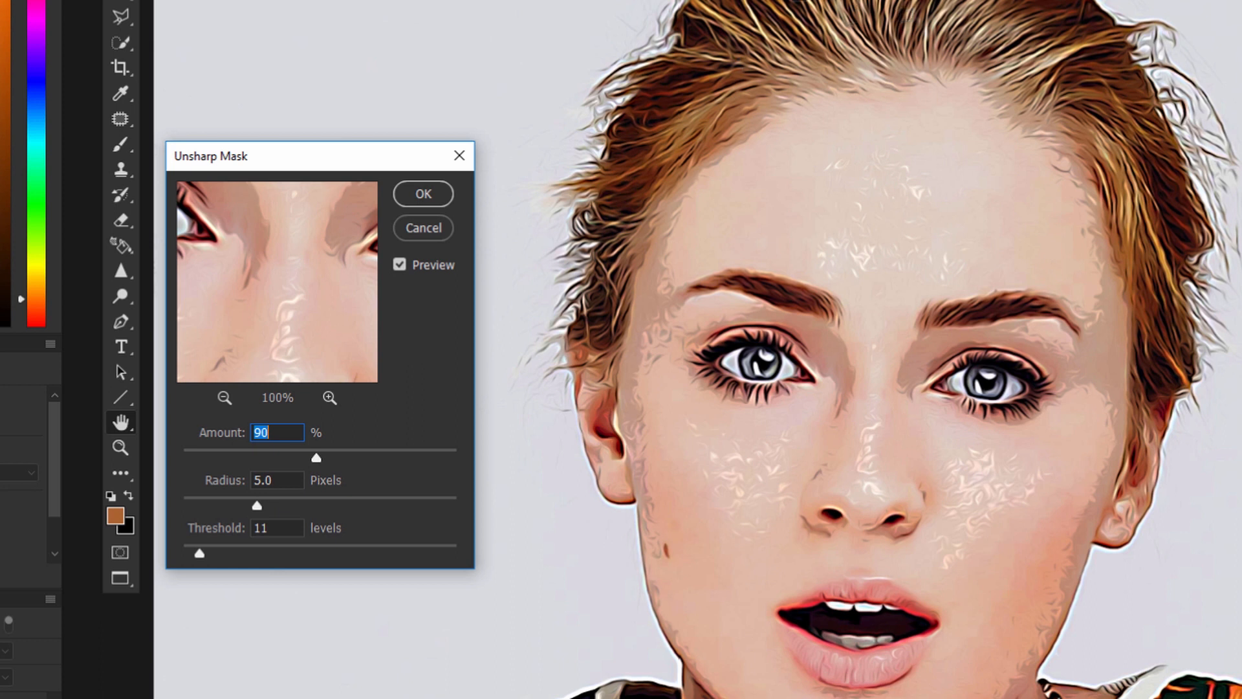
{"action": "left_click", "coordinate": [399, 265]}
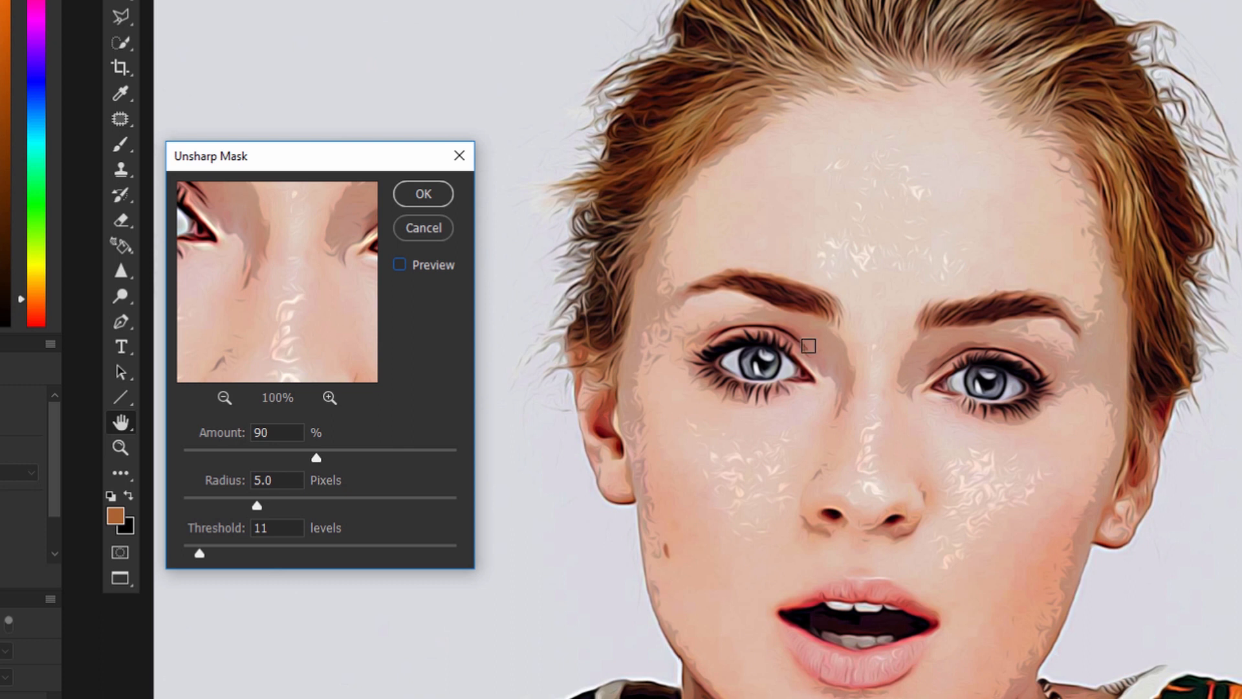
{"action": "left_click", "coordinate": [400, 264]}
Step: Set the second Unsharp Mask to an amount of 60% and a threshold of 10 levels, and apply it
{"action": "key", "text": "Tab"}
{"action": "key", "text": "Tab"}
{"action": "type", "text": "60"}
{"action": "key", "text": "Tab"}
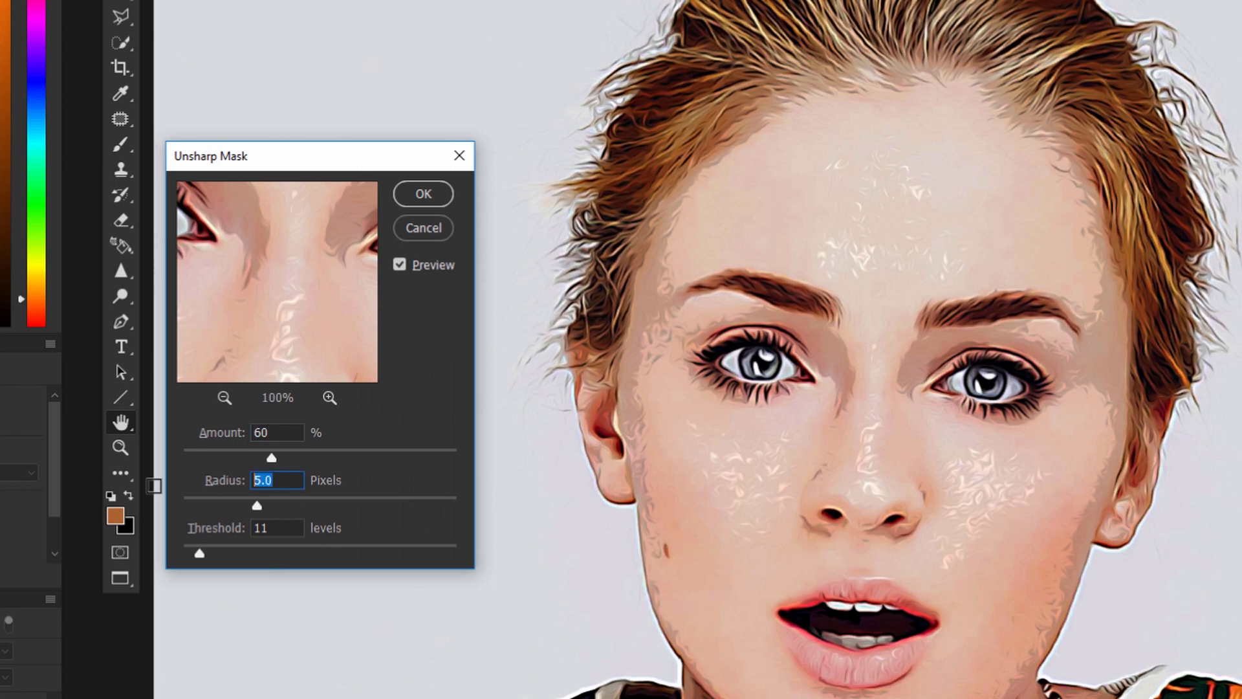
{"action": "key", "text": "Tab"}
{"action": "type", "text": "10"}
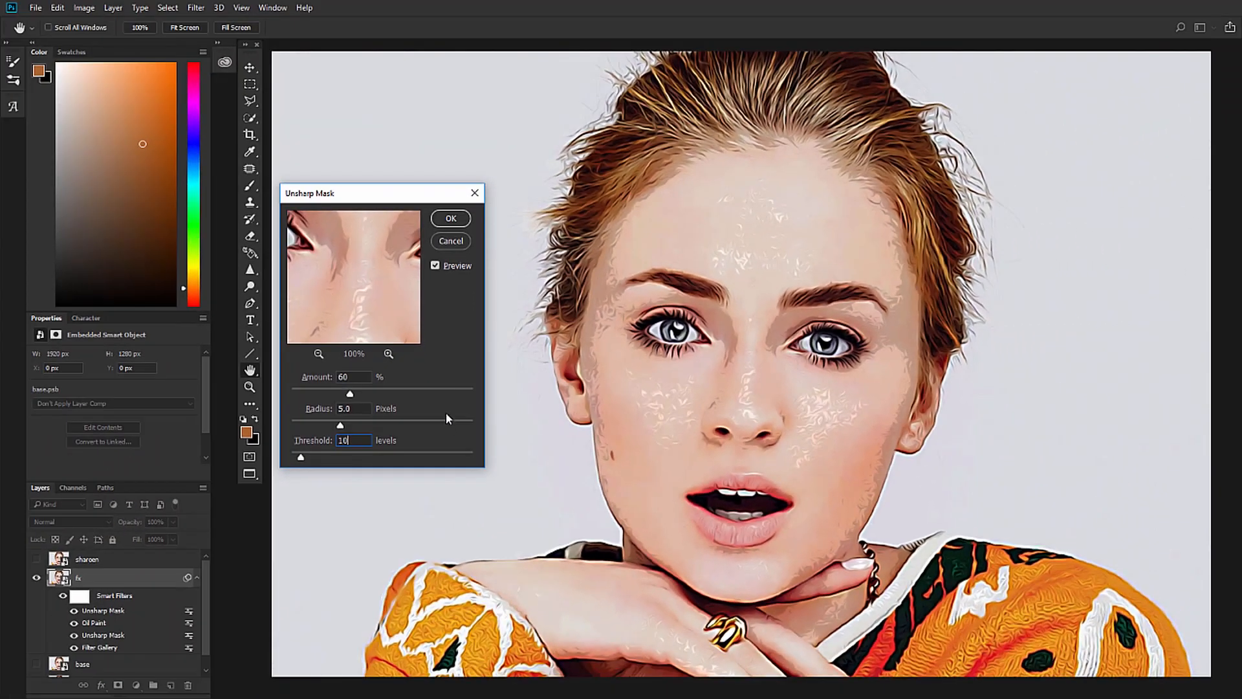
{"action": "left_click", "coordinate": [448, 220]}
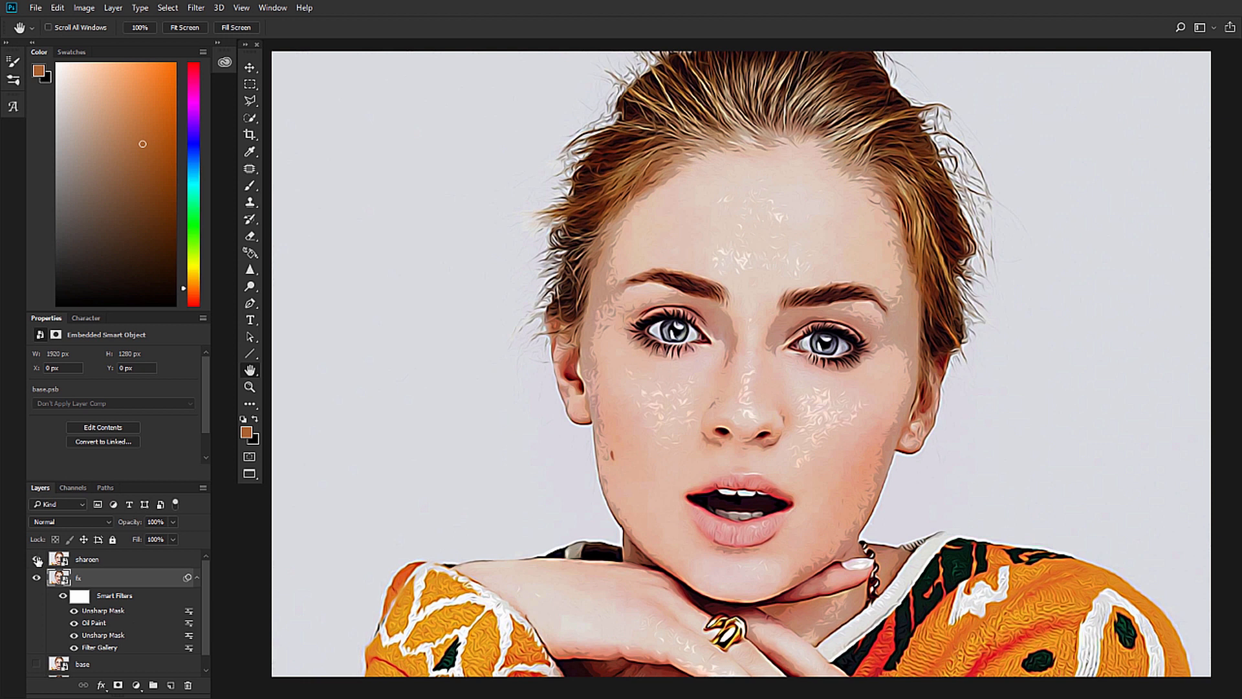
Step: Show the sharoen layer again and select it
{"action": "left_click", "coordinate": [37, 560]}
{"action": "left_click", "coordinate": [98, 560]}
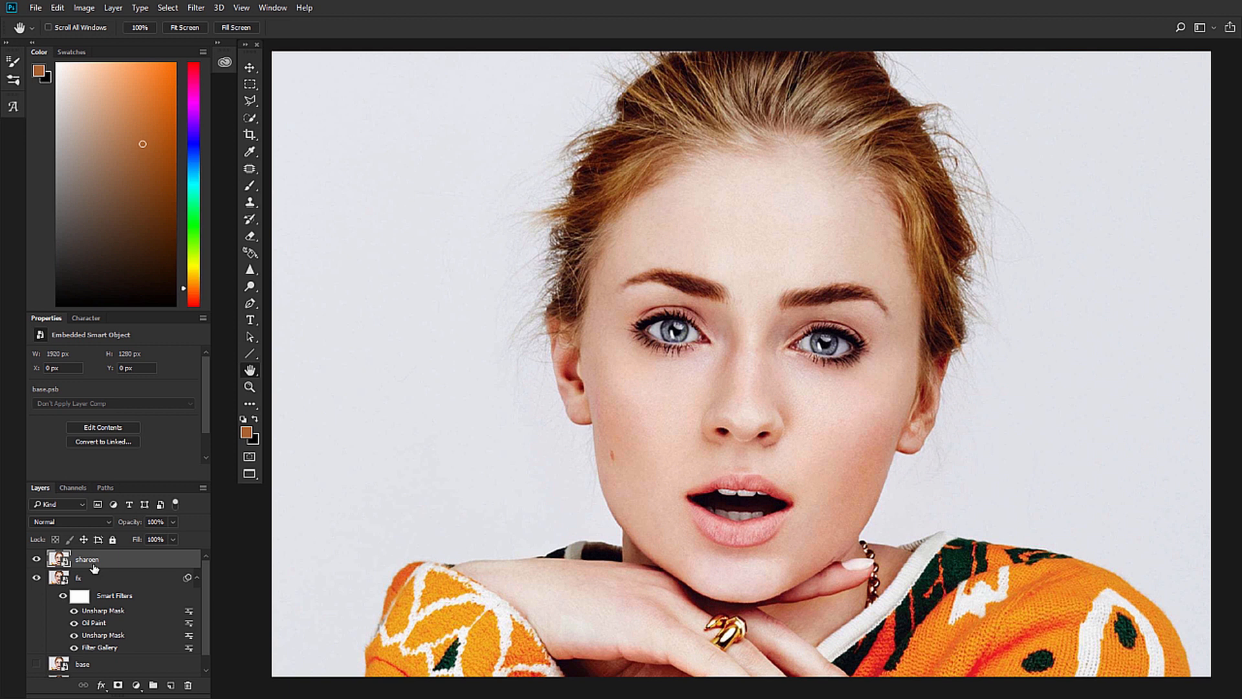
Step: Duplicate the sharoen layer, name the upper copy sharoen and rename the layer beneath it details
{"action": "key", "text": "ctrl+j"}
{"action": "double_click", "coordinate": [91, 560]}
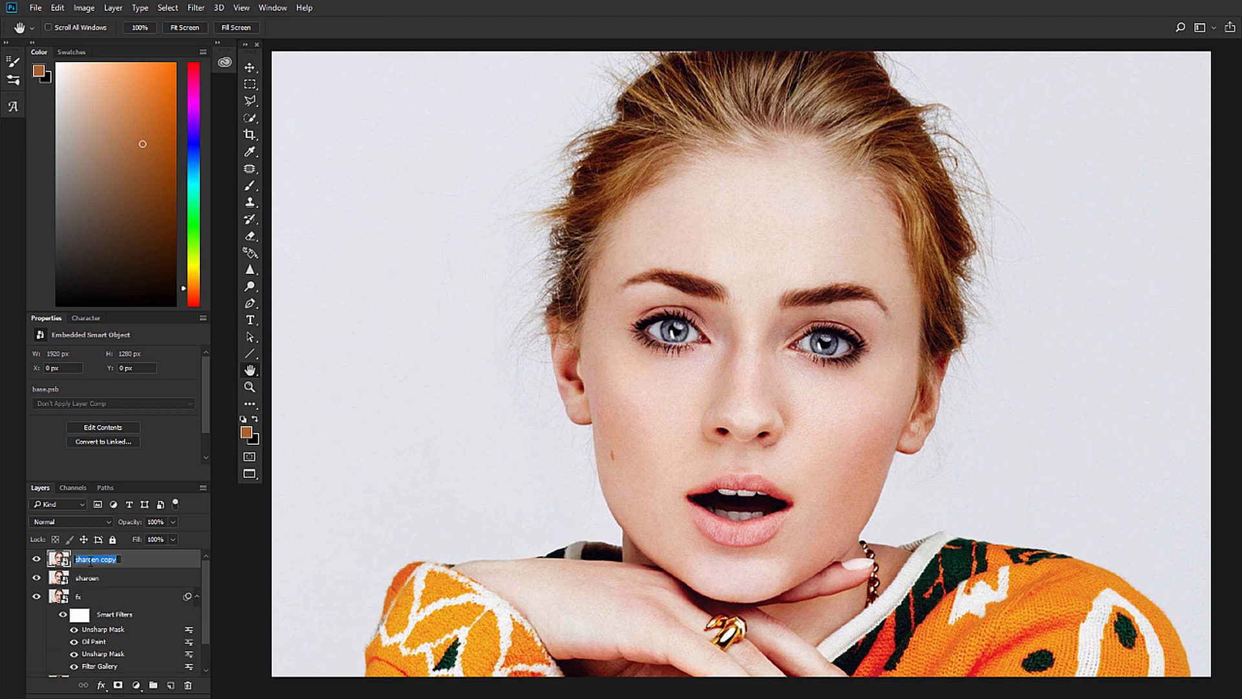
{"action": "double_click", "coordinate": [91, 578]}
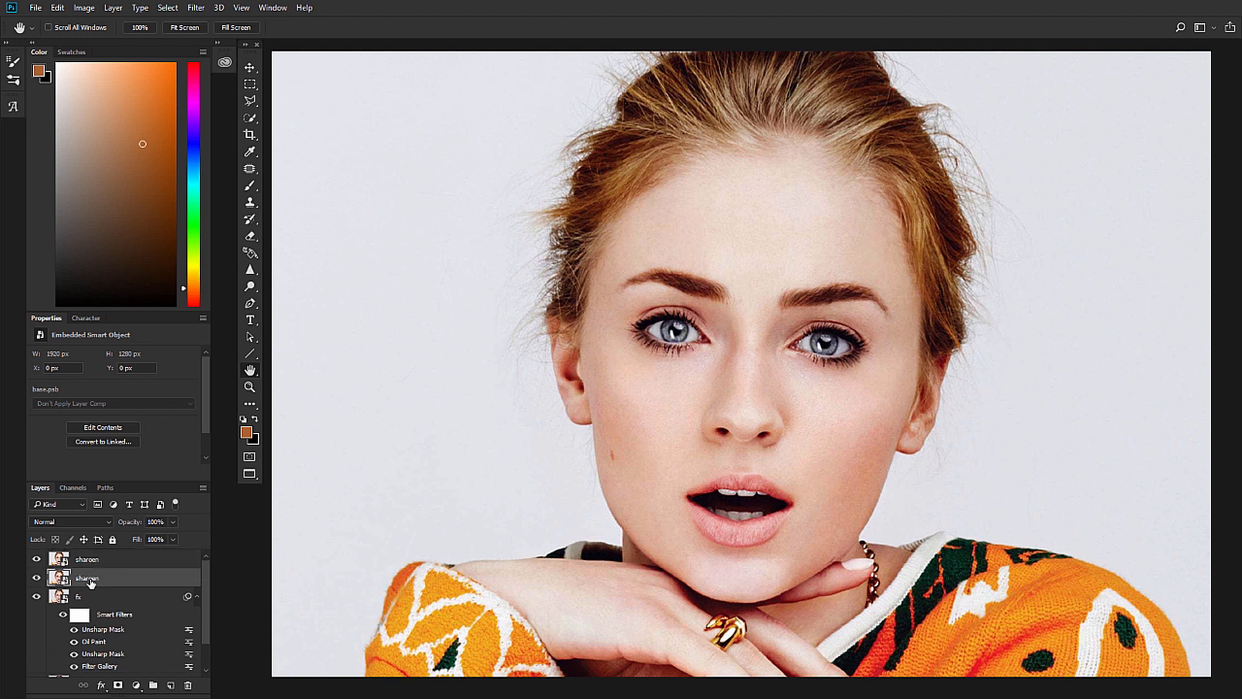
{"action": "type", "text": "detail"}
{"action": "key", "text": "Return"}
{"action": "left_click_drag", "start_coordinate": [205, 581], "coordinate": [215, 555]}
Step: Open Poster Edges from the Filter Gallery for the details layer, keep edge thickness at 0 and set edge intensity to 3
{"action": "left_click", "coordinate": [196, 7]}
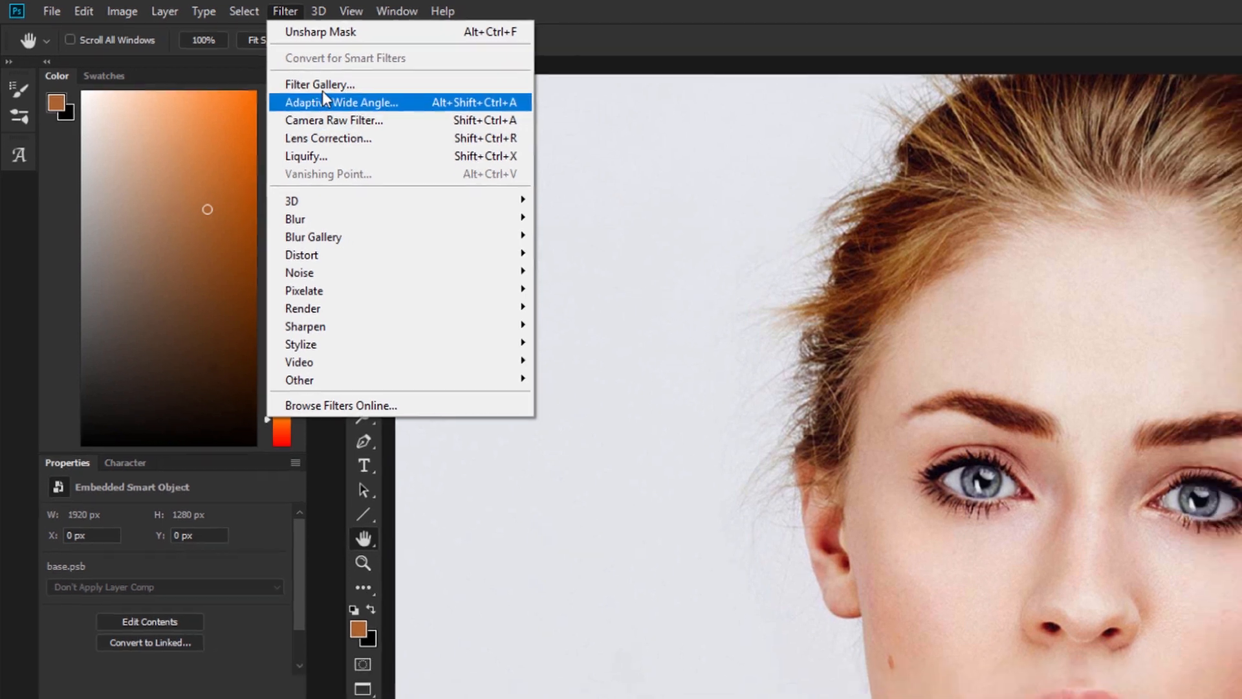
{"action": "left_click", "coordinate": [330, 92]}
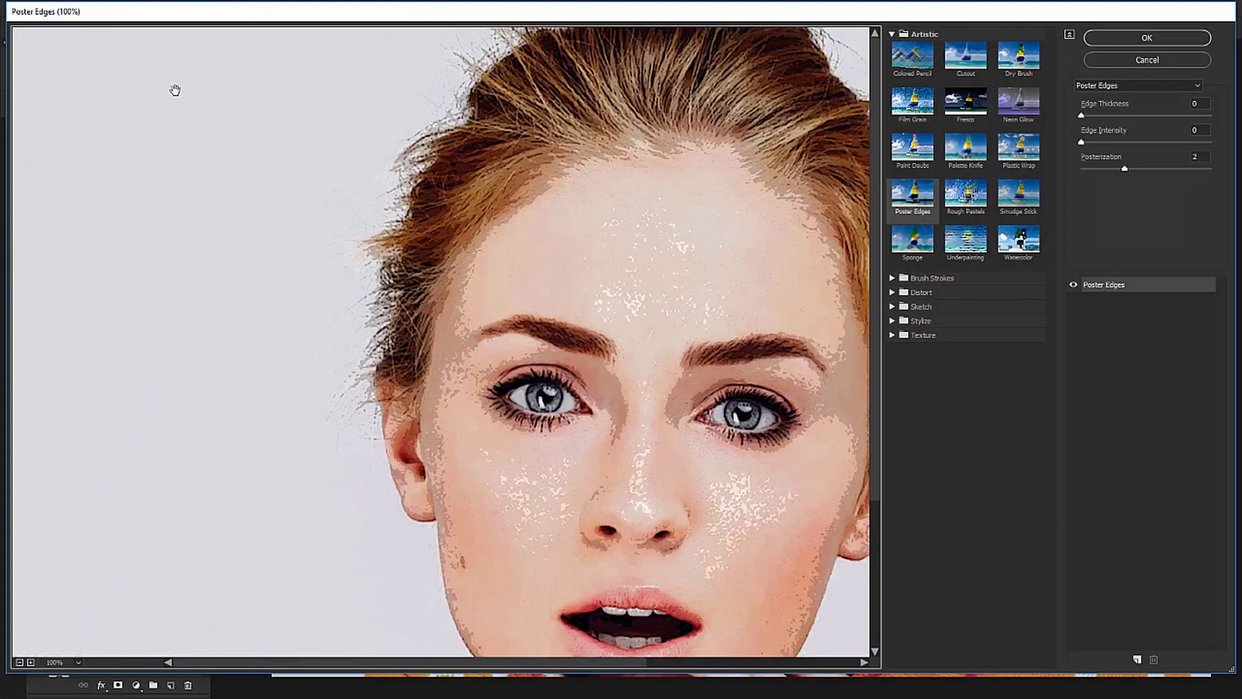
{"action": "left_click", "coordinate": [904, 199]}
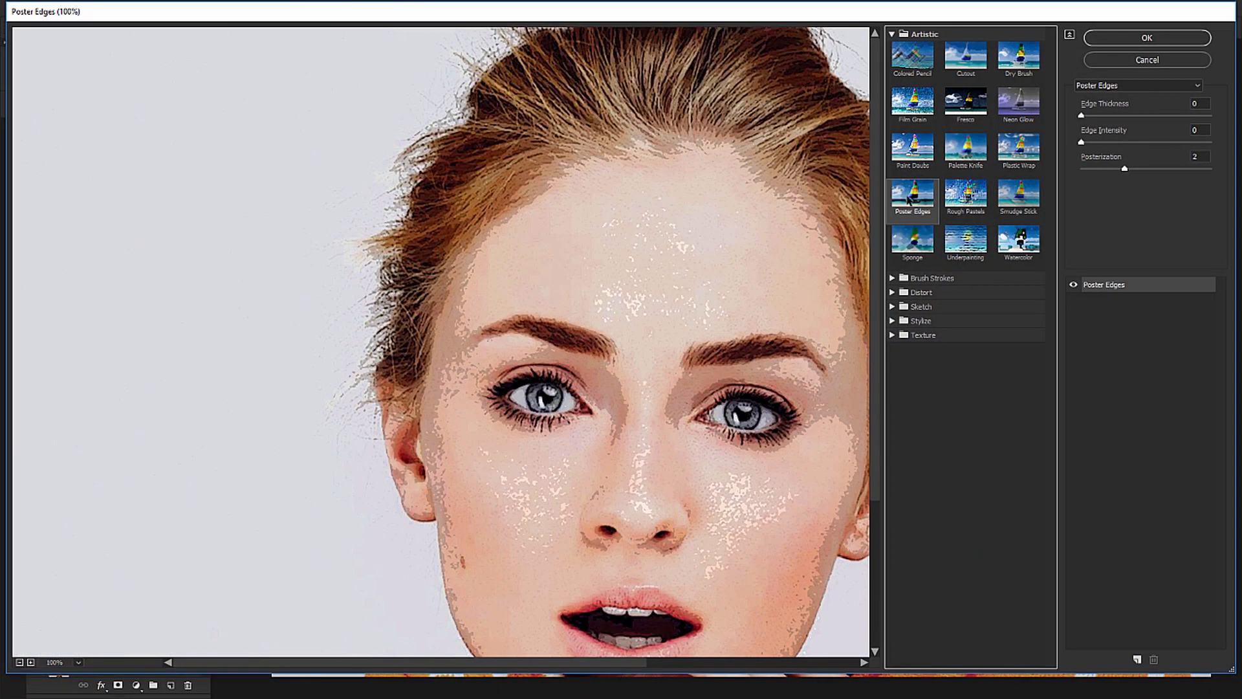
{"action": "left_click_drag", "start_coordinate": [1203, 103], "coordinate": [1042, 110]}
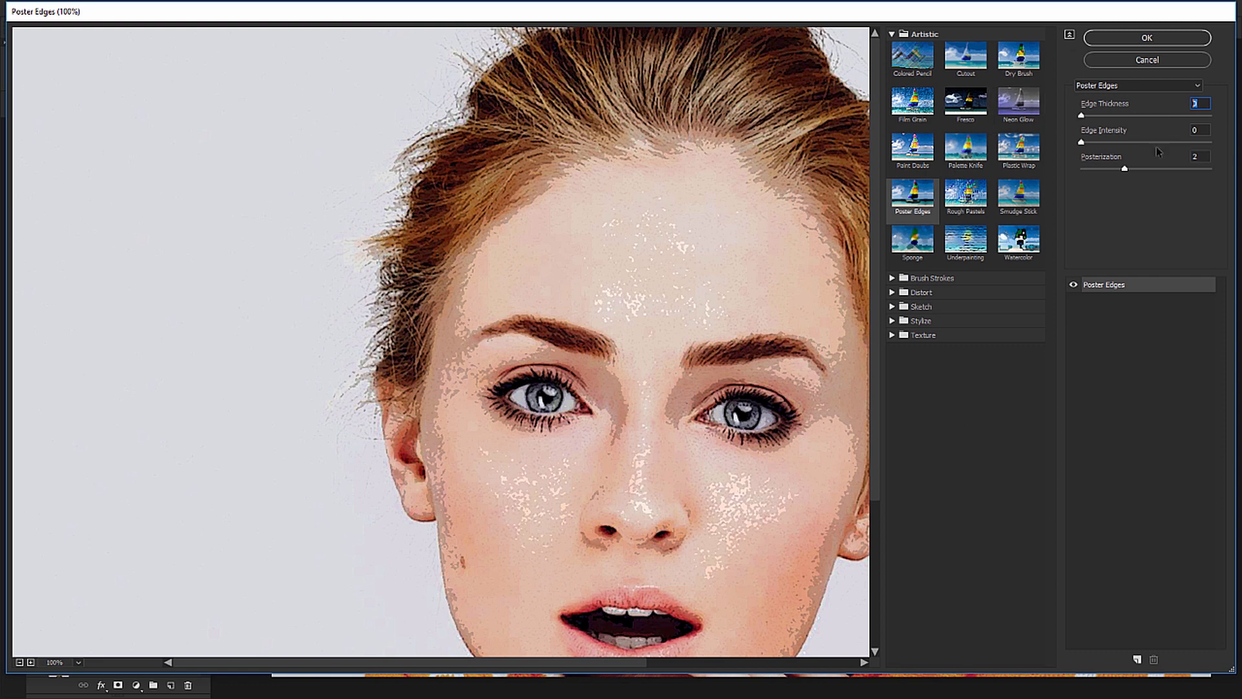
{"action": "left_click_drag", "start_coordinate": [1203, 129], "coordinate": [1020, 153]}
{"action": "type", "text": "3"}
{"action": "key", "text": "Tab"}
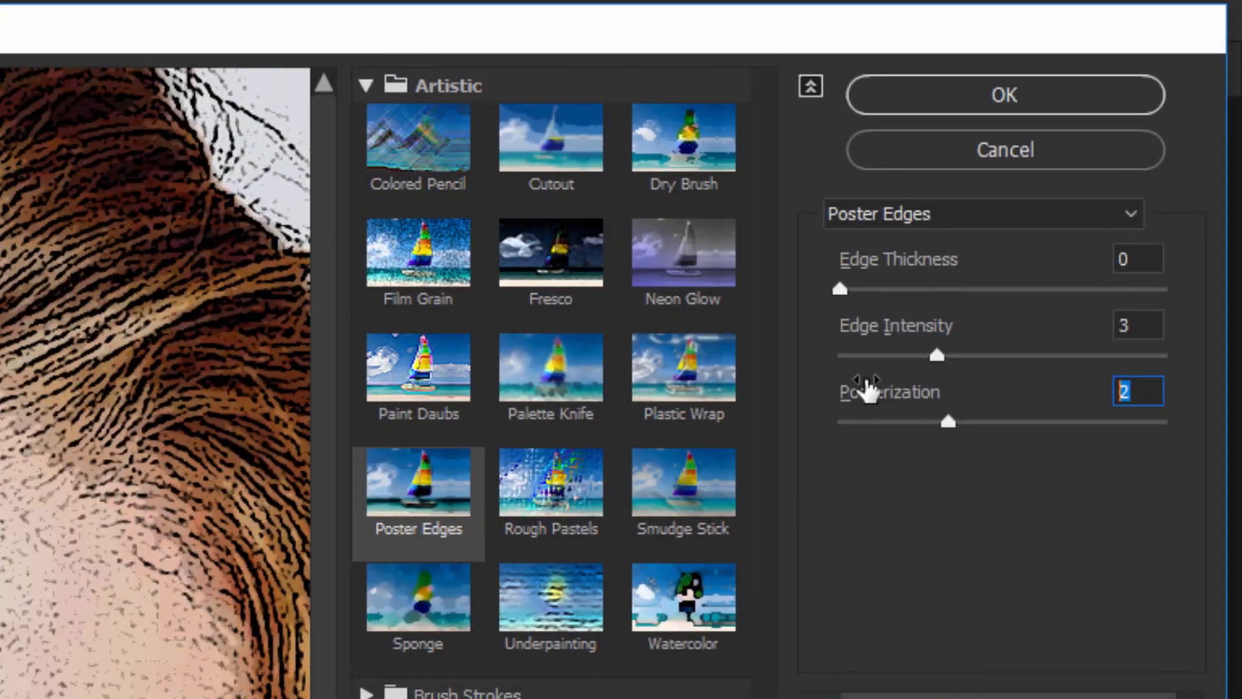
Step: Set the Poster Edges posterization to 5 and apply the filter
{"action": "left_click_drag", "start_coordinate": [867, 388], "coordinate": [872, 388]}
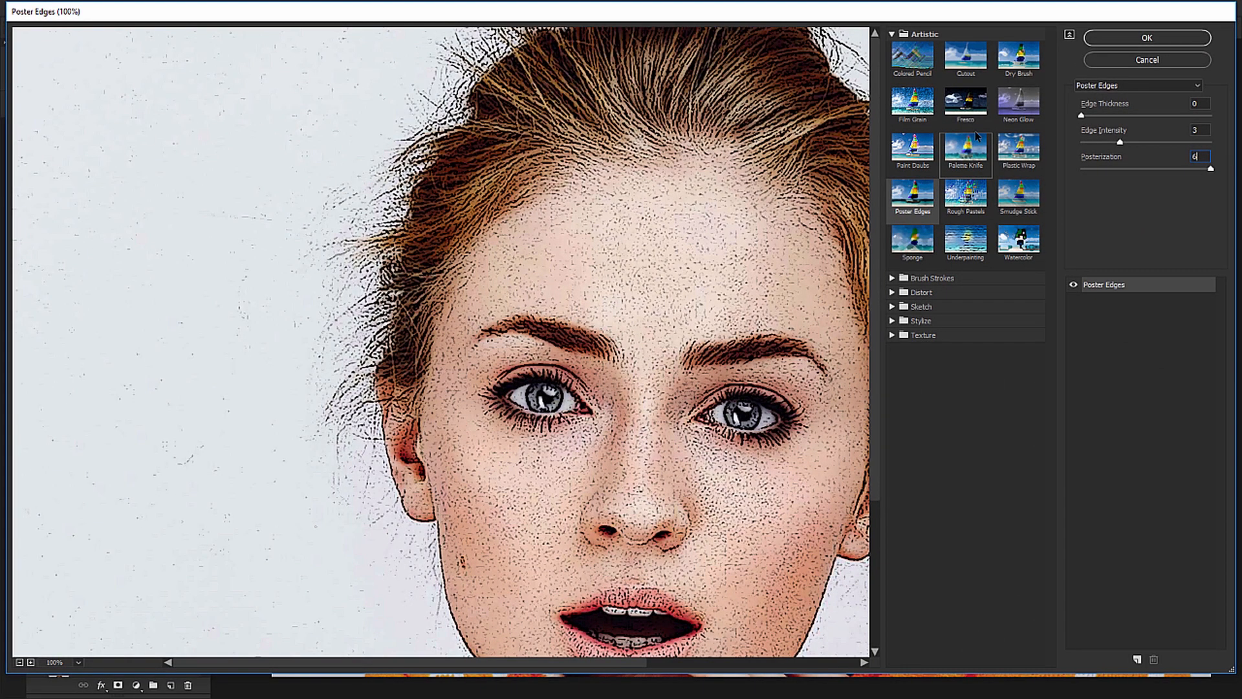
{"action": "left_click_drag", "start_coordinate": [1204, 156], "coordinate": [1021, 148]}
{"action": "type", "text": "5"}
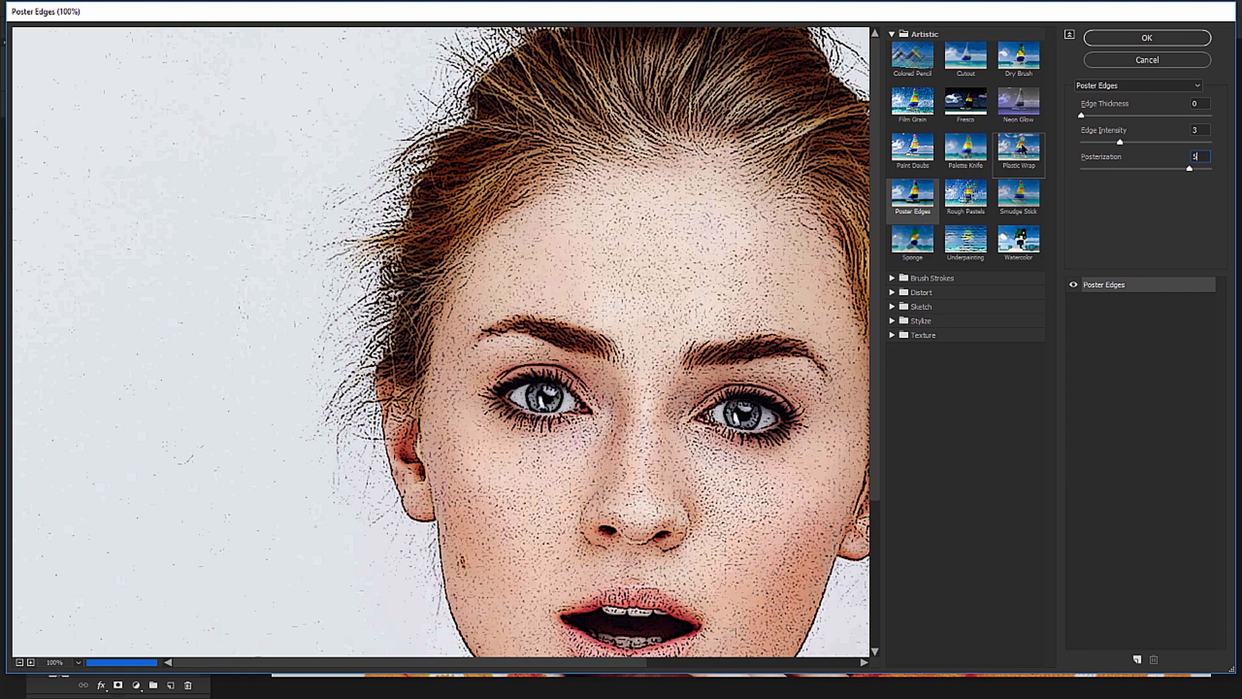
{"action": "left_click", "coordinate": [1152, 39]}
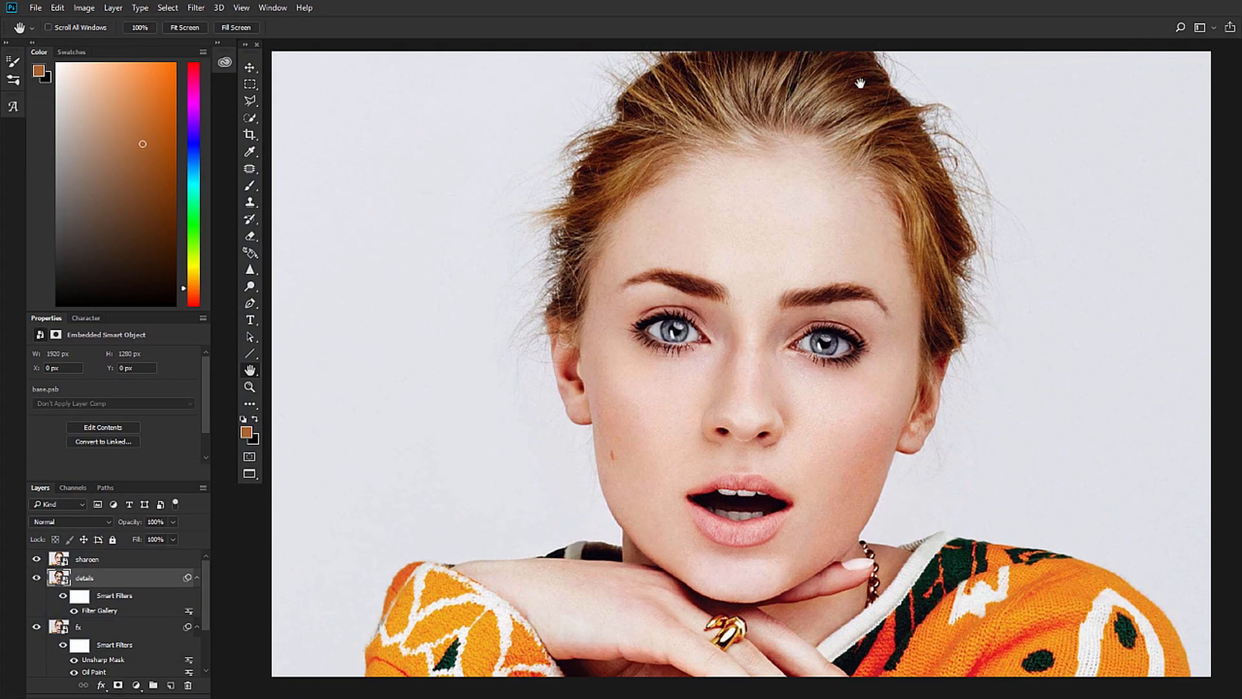
Step: Hide the sharoen layer and open the Oil Paint filter for the details layer
{"action": "left_click", "coordinate": [37, 561]}
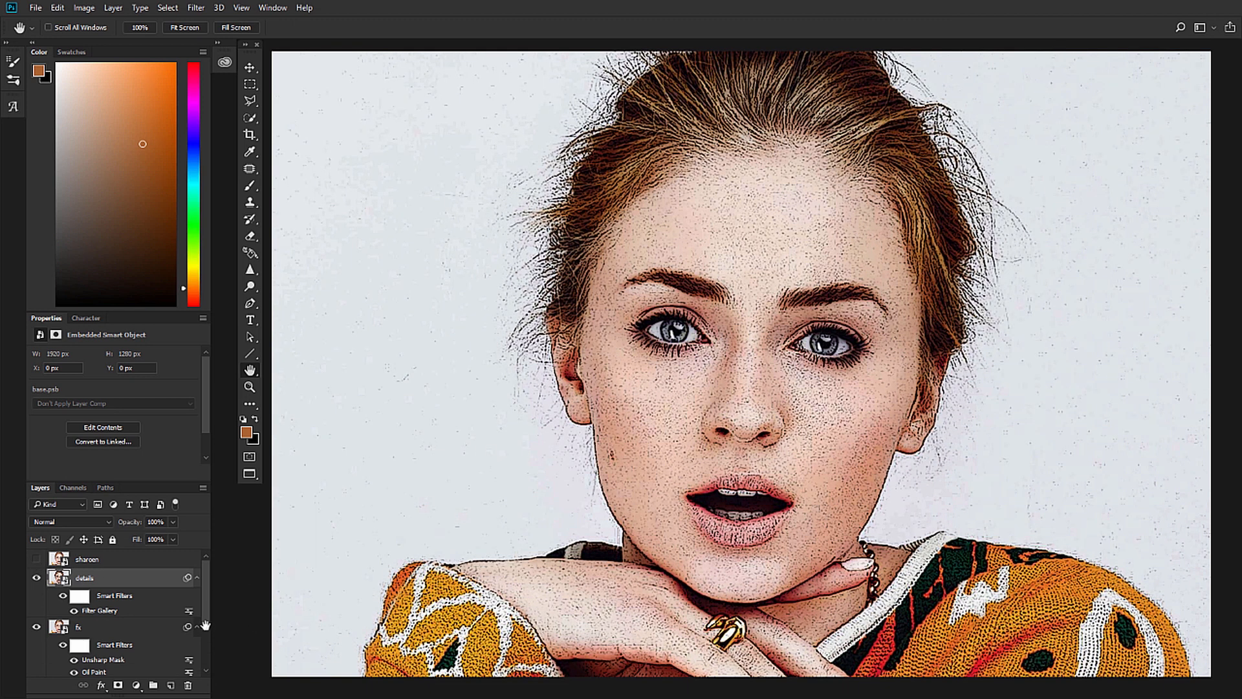
{"action": "left_click", "coordinate": [196, 8]}
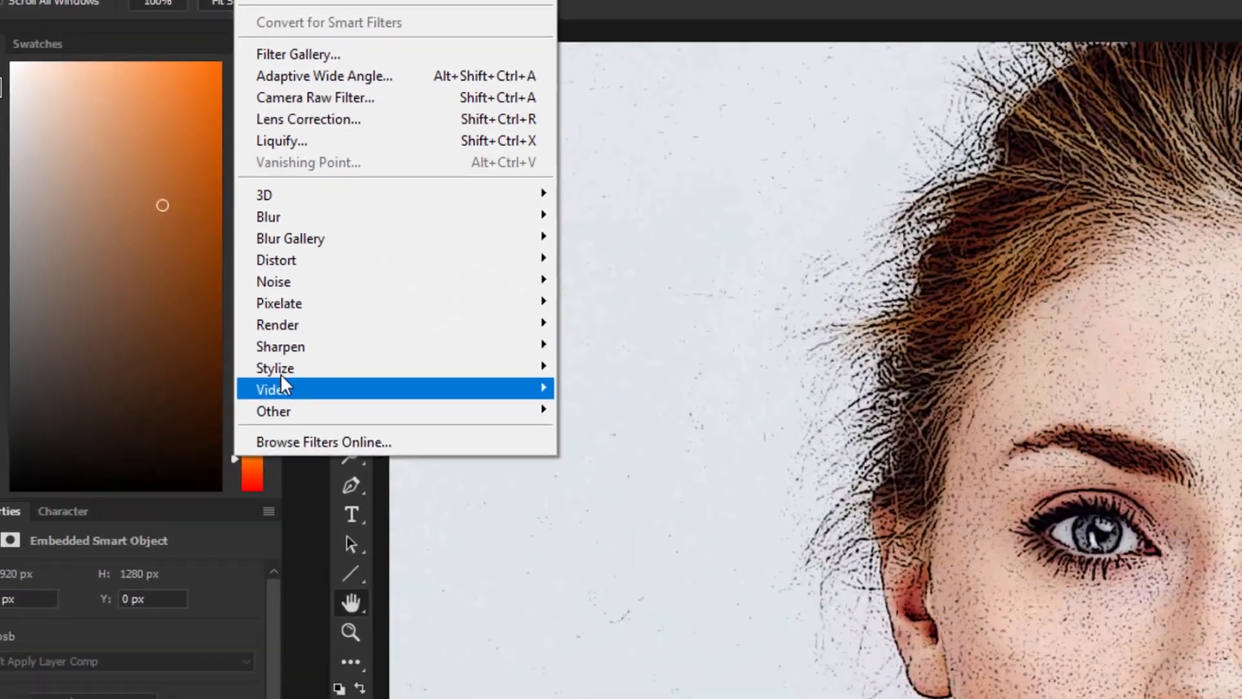
{"action": "mouse_move", "coordinate": [370, 424]}
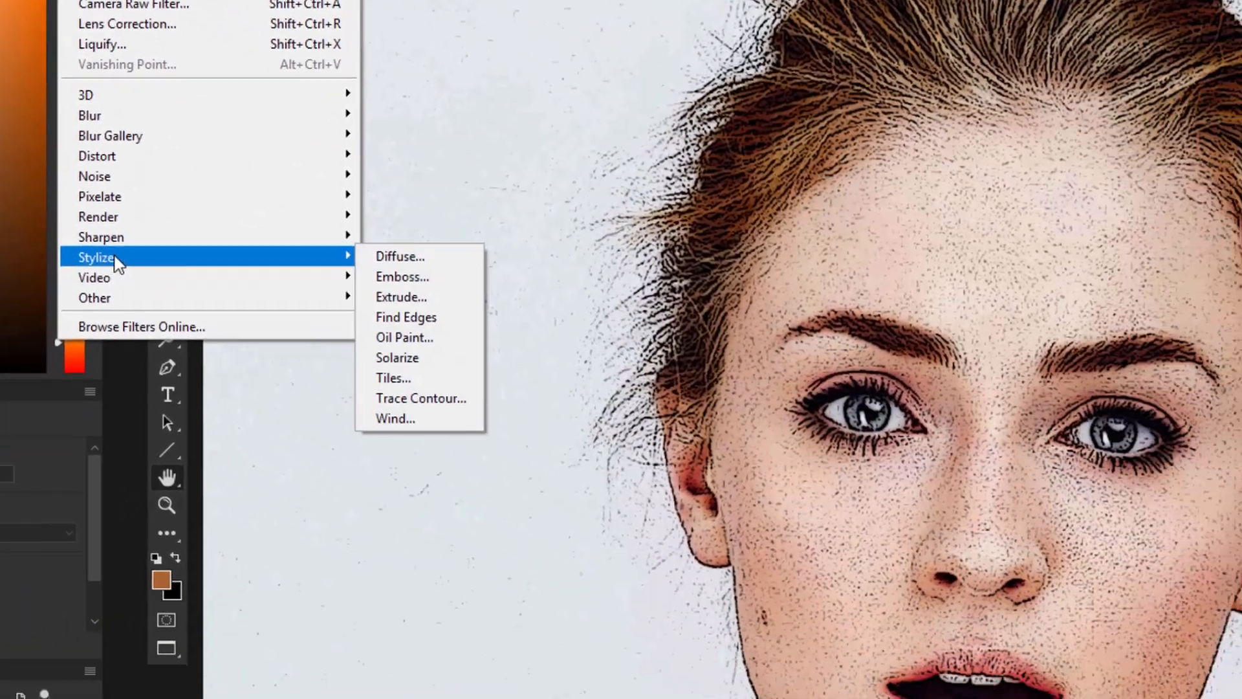
{"action": "left_click", "coordinate": [685, 513]}
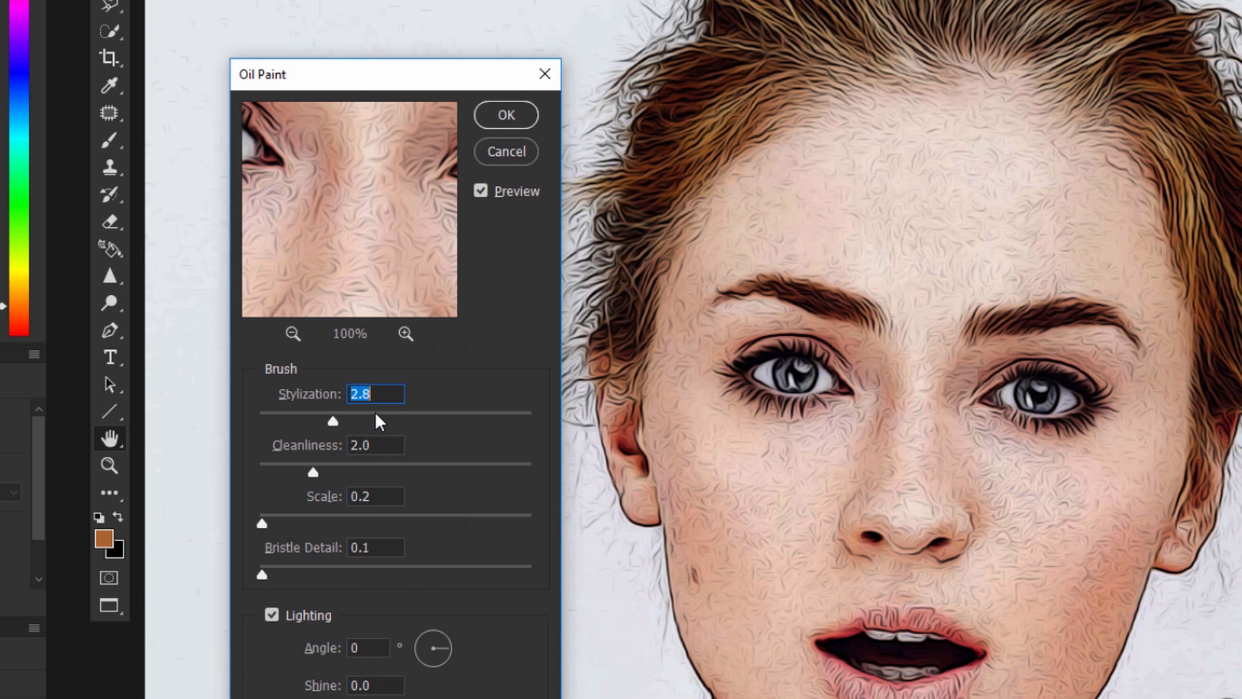
Step: Set the Oil Paint stylization to 4, cleanliness to 3.5 and scale to 0.2, and apply the filter
{"action": "type", "text": "4"}
{"action": "key", "text": "Tab"}
{"action": "type", "text": "3.5"}
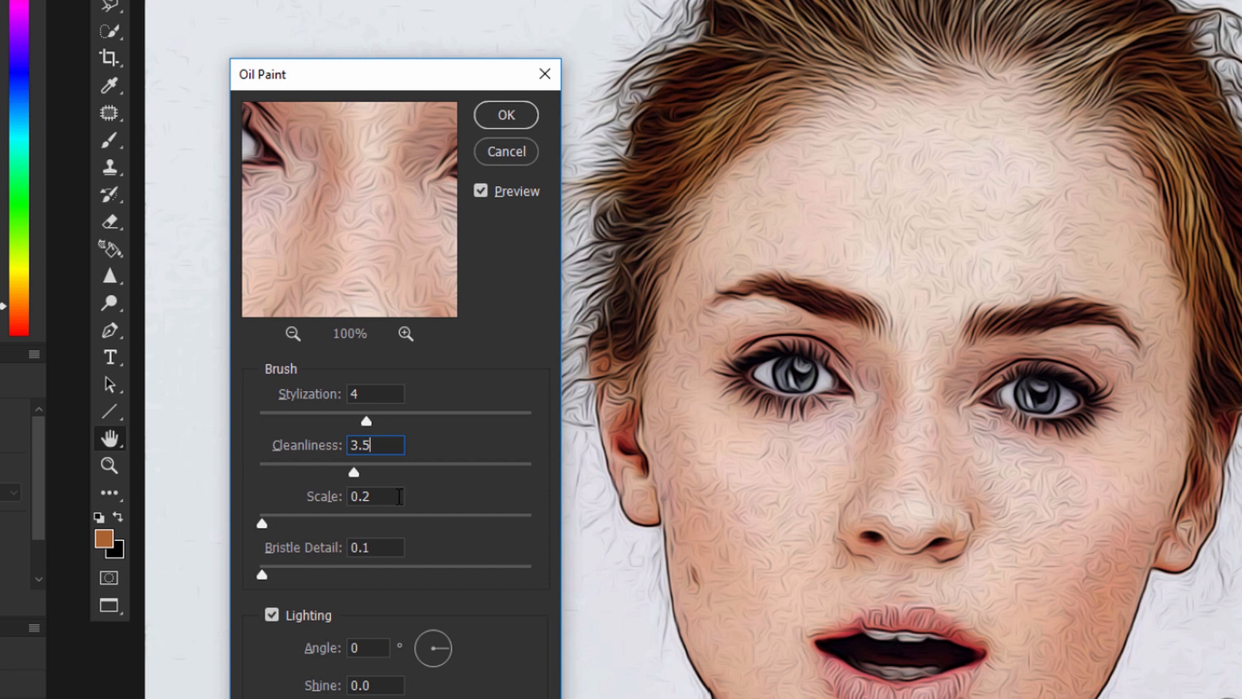
{"action": "key", "text": "Tab"}
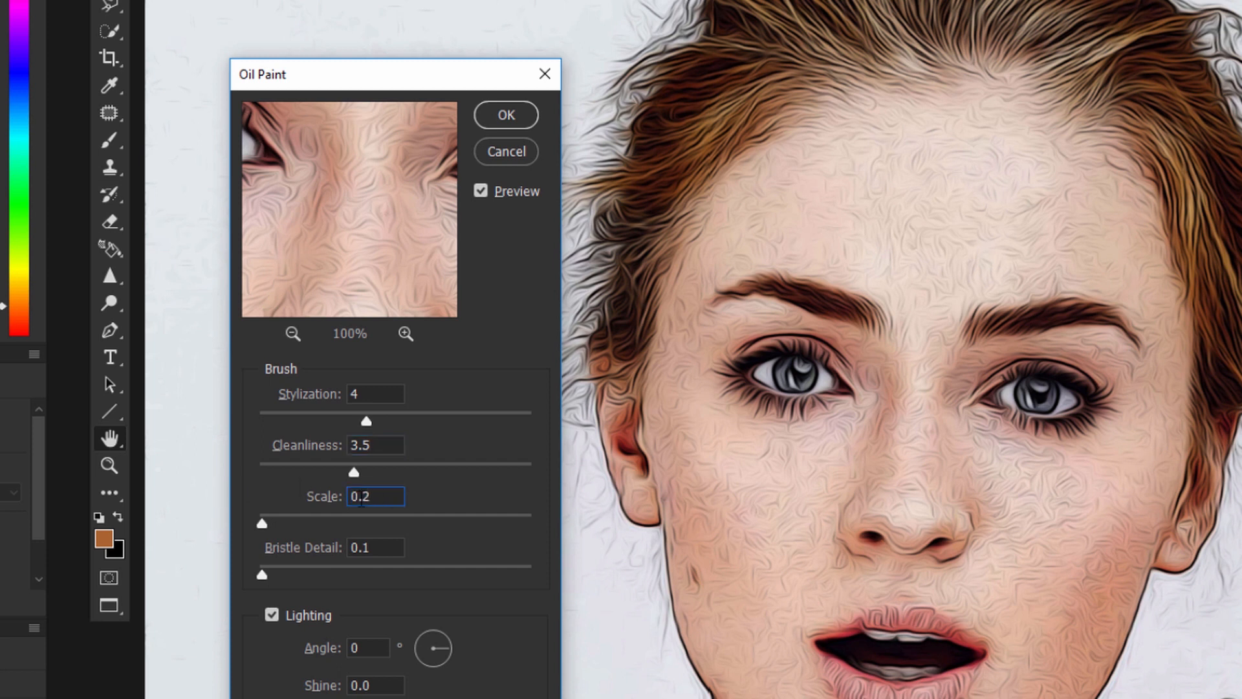
{"action": "key", "text": "Down"}
{"action": "type", "text": "0.2"}
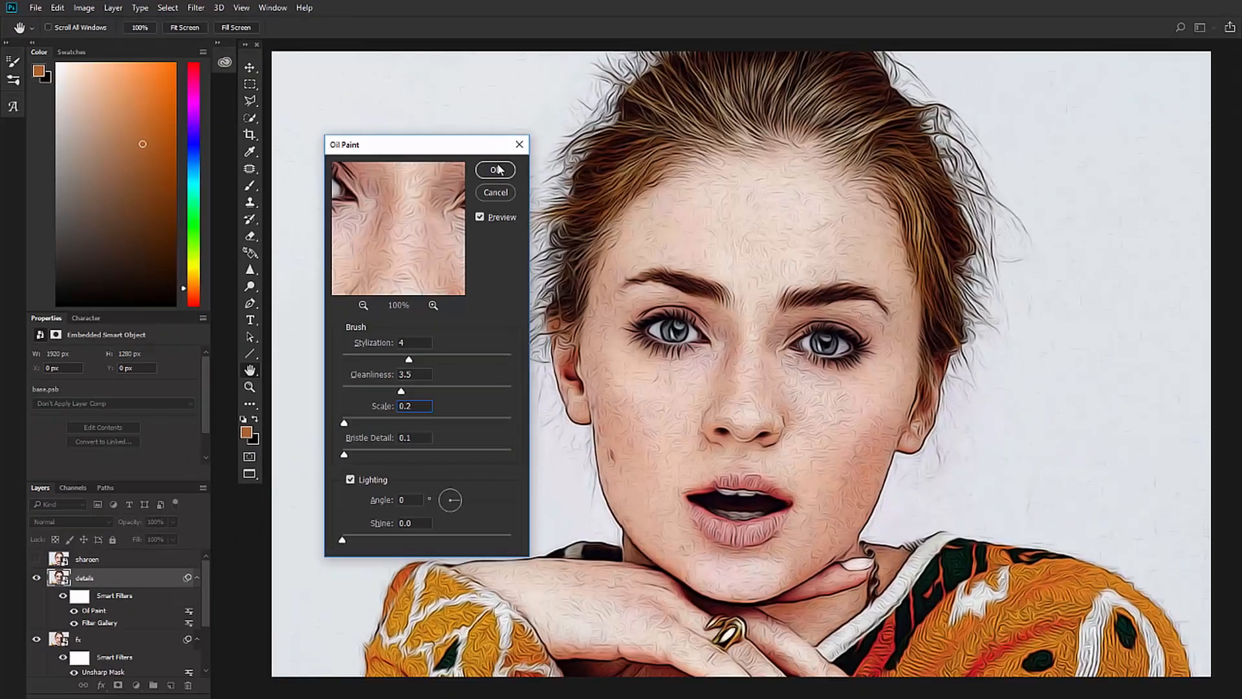
{"action": "left_click", "coordinate": [495, 170]}
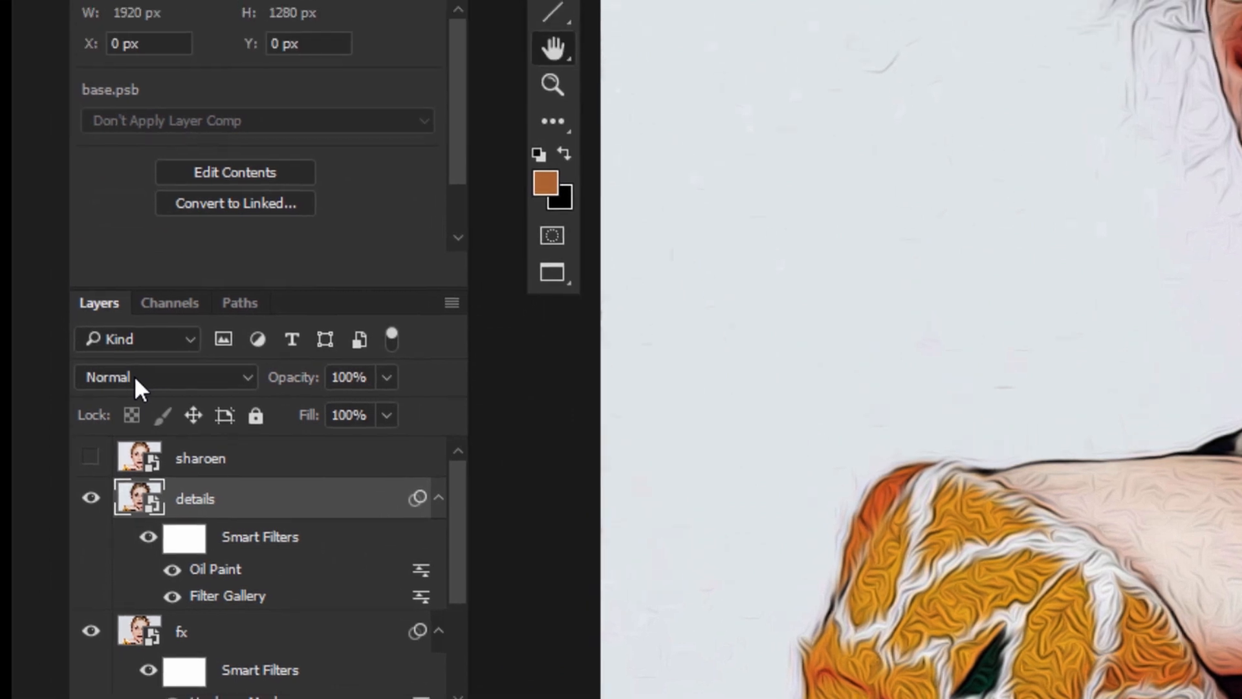
Step: Set the details layer's blend mode to Overlay and its opacity to 25%
{"action": "left_click", "coordinate": [136, 377]}
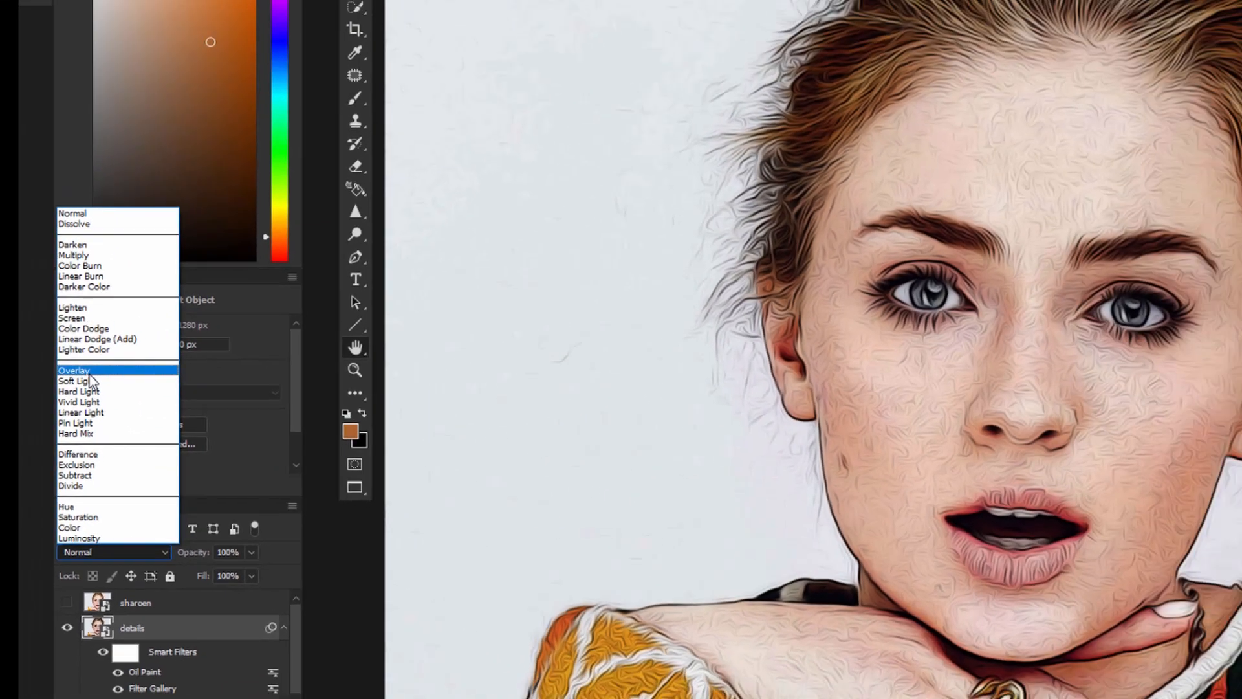
{"action": "left_click", "coordinate": [89, 372]}
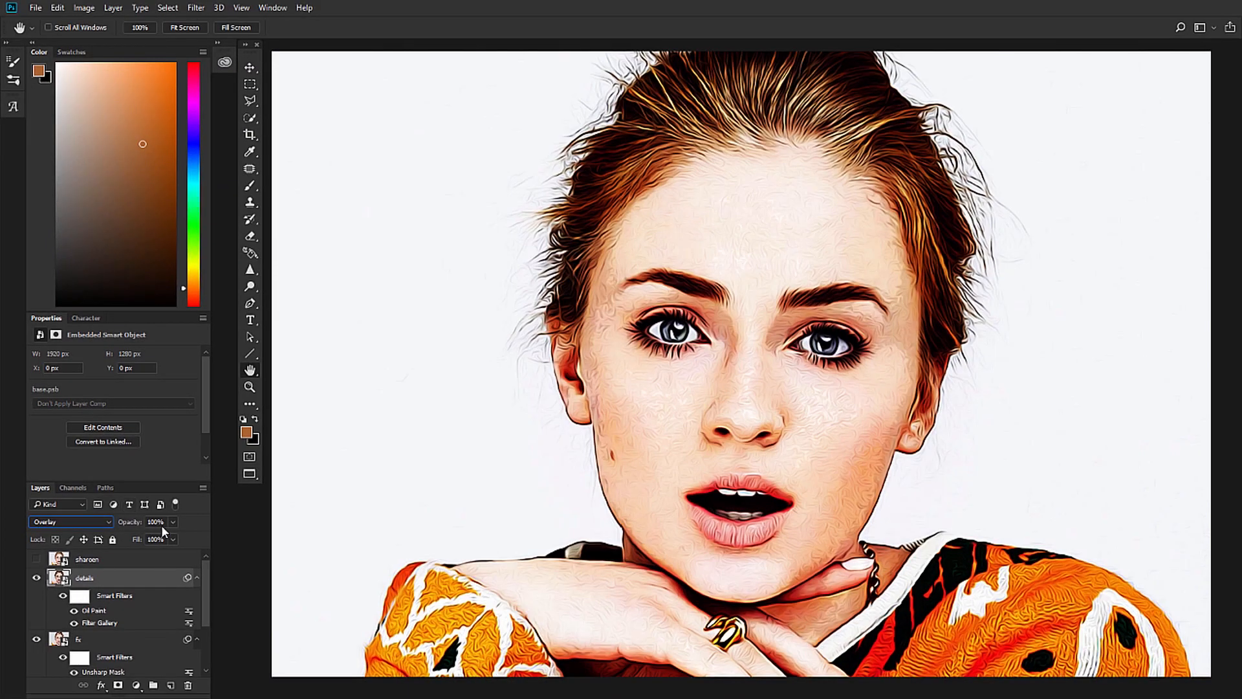
{"action": "left_click", "coordinate": [160, 524]}
{"action": "type", "text": "25"}
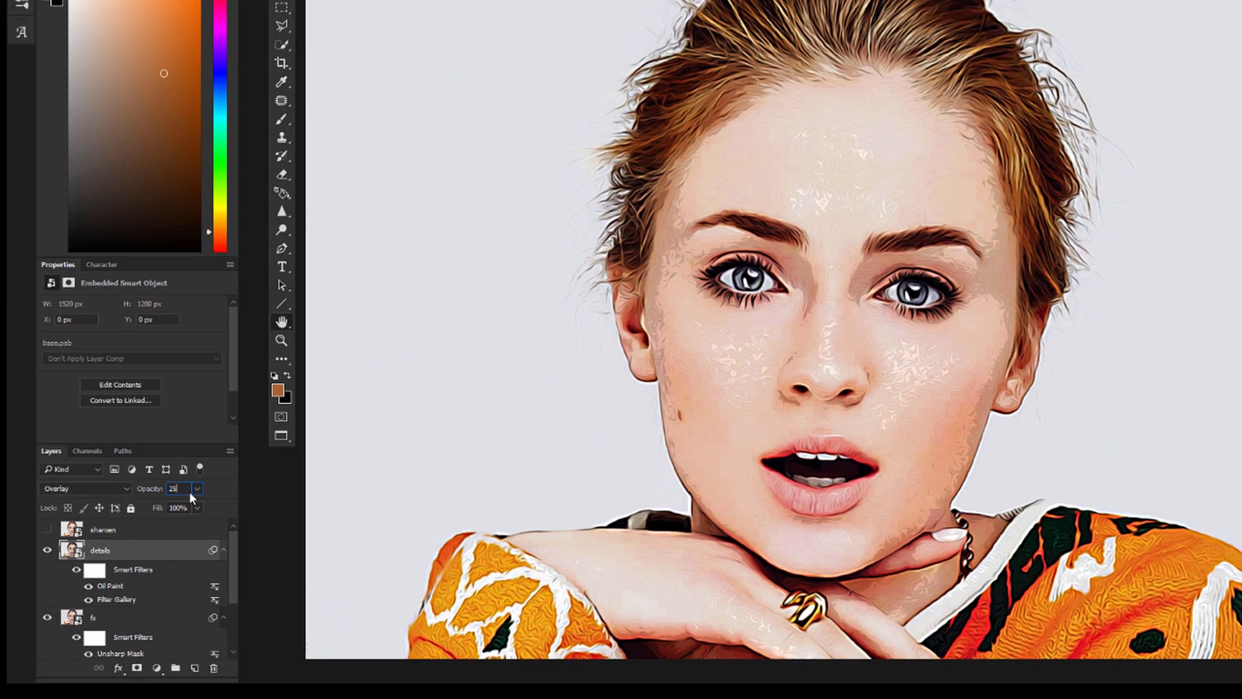
Step: Try the details layer at other opacities, down to 0%, and set it back to 25%
{"action": "left_click", "coordinate": [172, 521]}
{"action": "left_click_drag", "start_coordinate": [155, 536], "coordinate": [148, 535]}
{"action": "left_click_drag", "start_coordinate": [336, 296], "coordinate": [284, 306]}
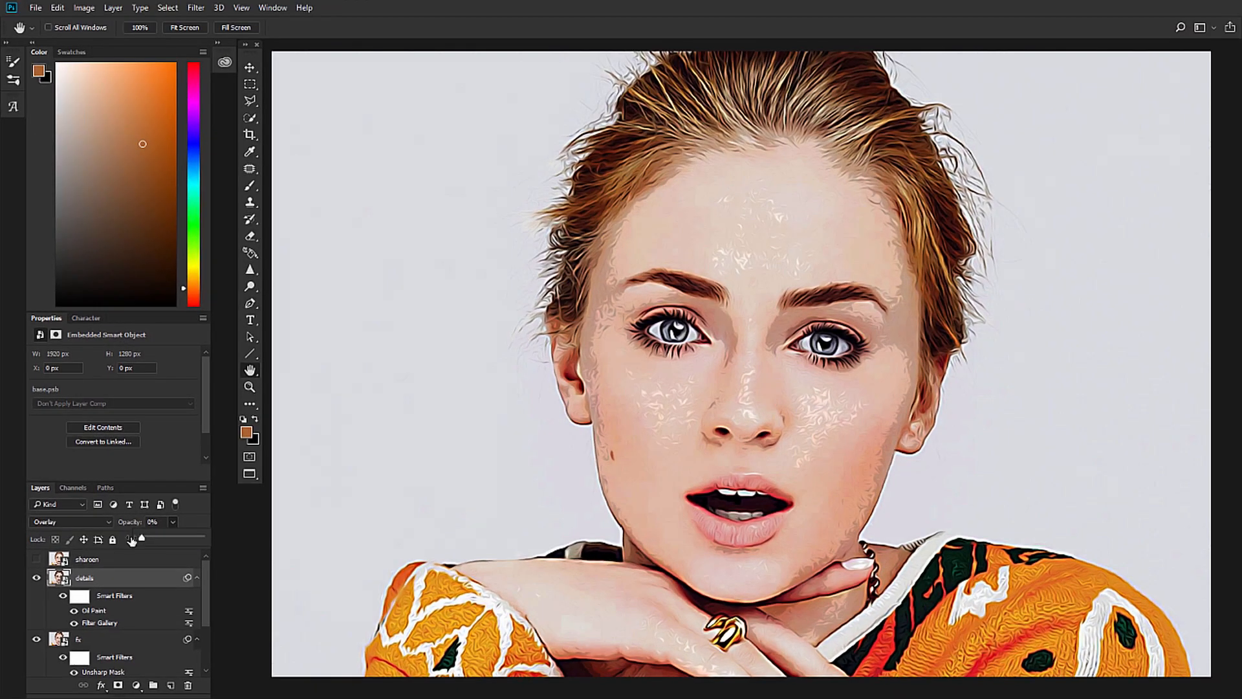
{"action": "left_click_drag", "start_coordinate": [142, 540], "coordinate": [150, 540]}
{"action": "type", "text": "18"}
{"action": "type", "text": "2"}
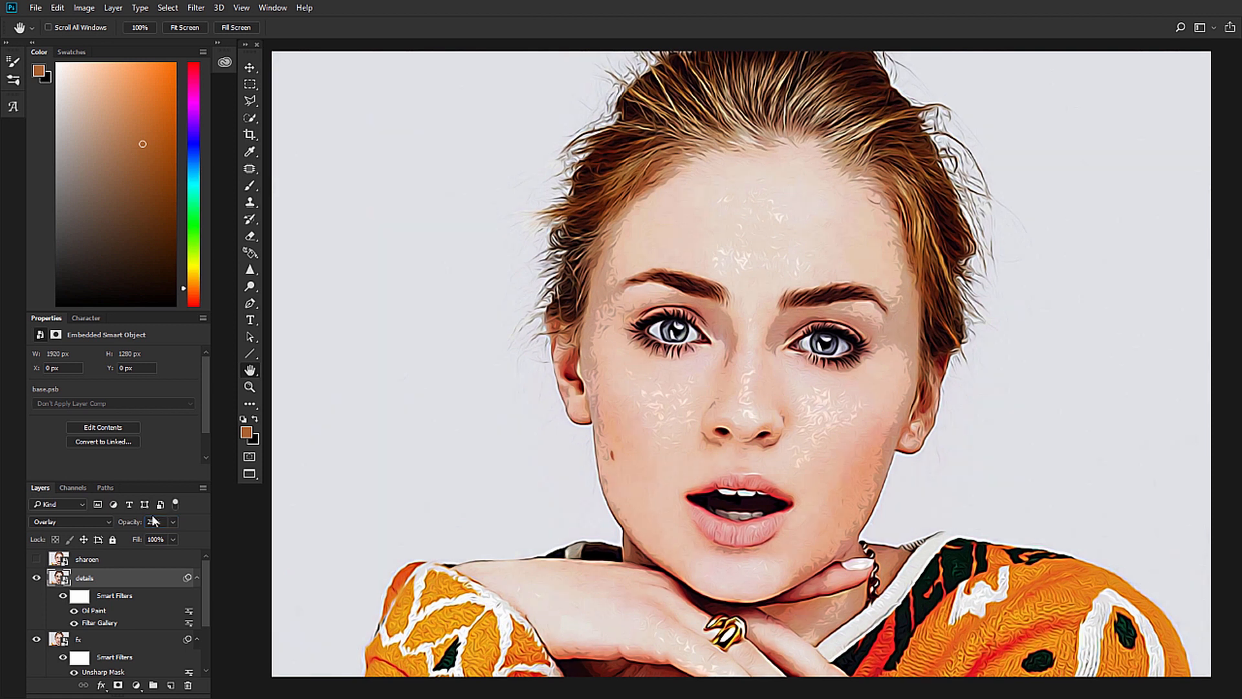
Step: Show the sharoen layer, select it and apply a High Pass filter with a radius of 3.0 pixels
{"action": "left_click", "coordinate": [37, 564]}
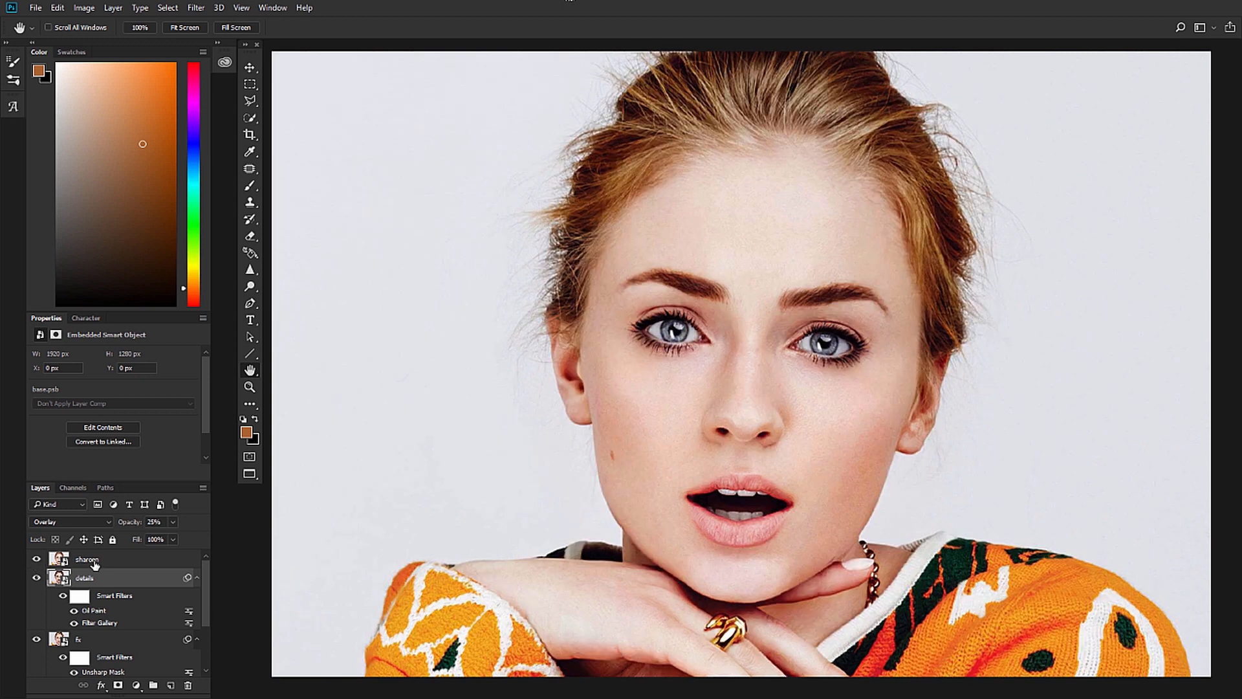
{"action": "left_click", "coordinate": [94, 565]}
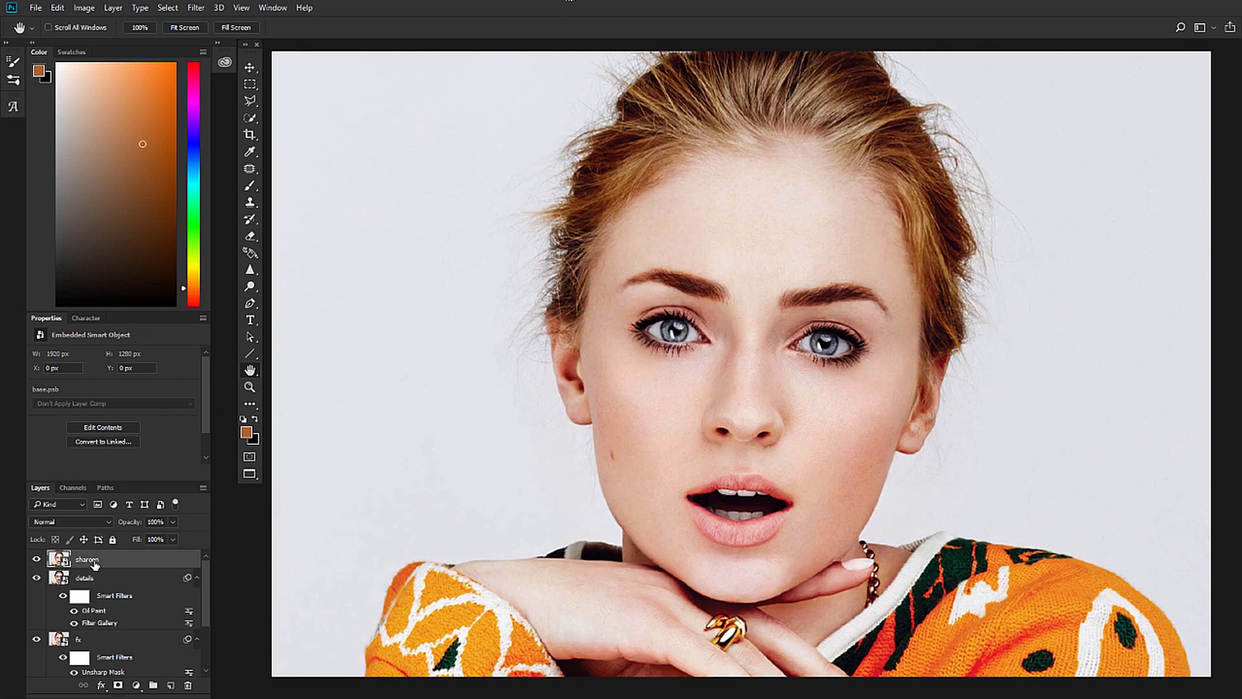
{"action": "left_click", "coordinate": [195, 8]}
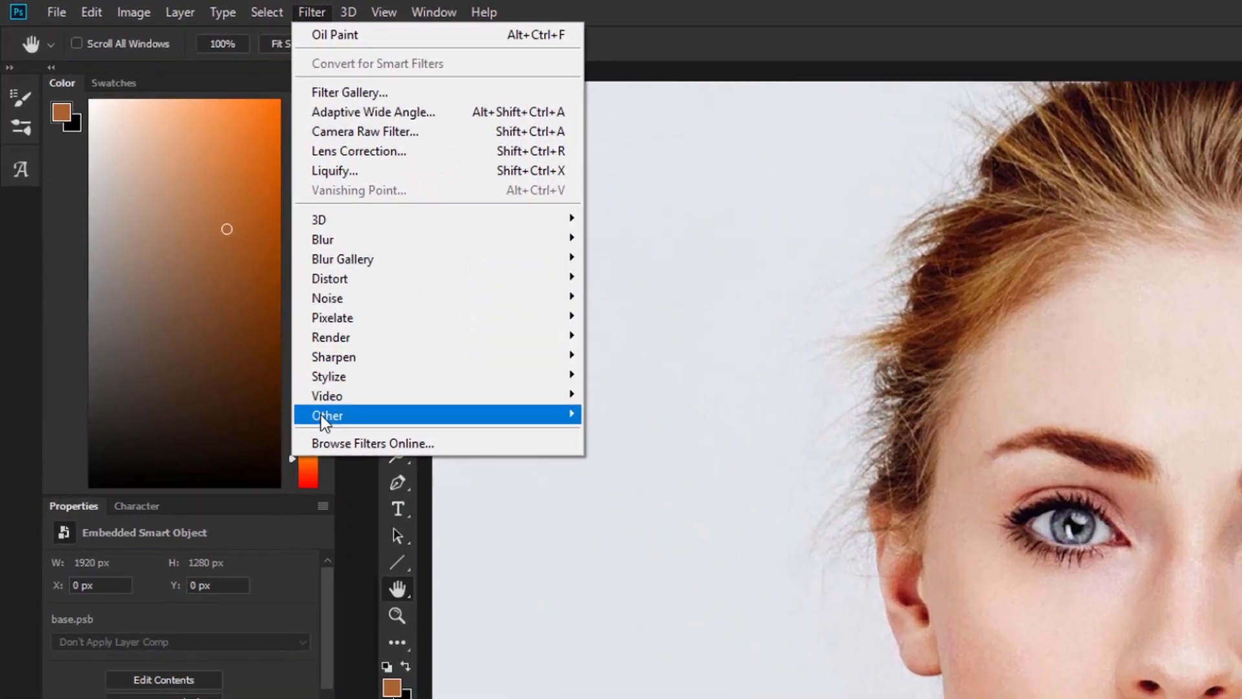
{"action": "mouse_move", "coordinate": [291, 324]}
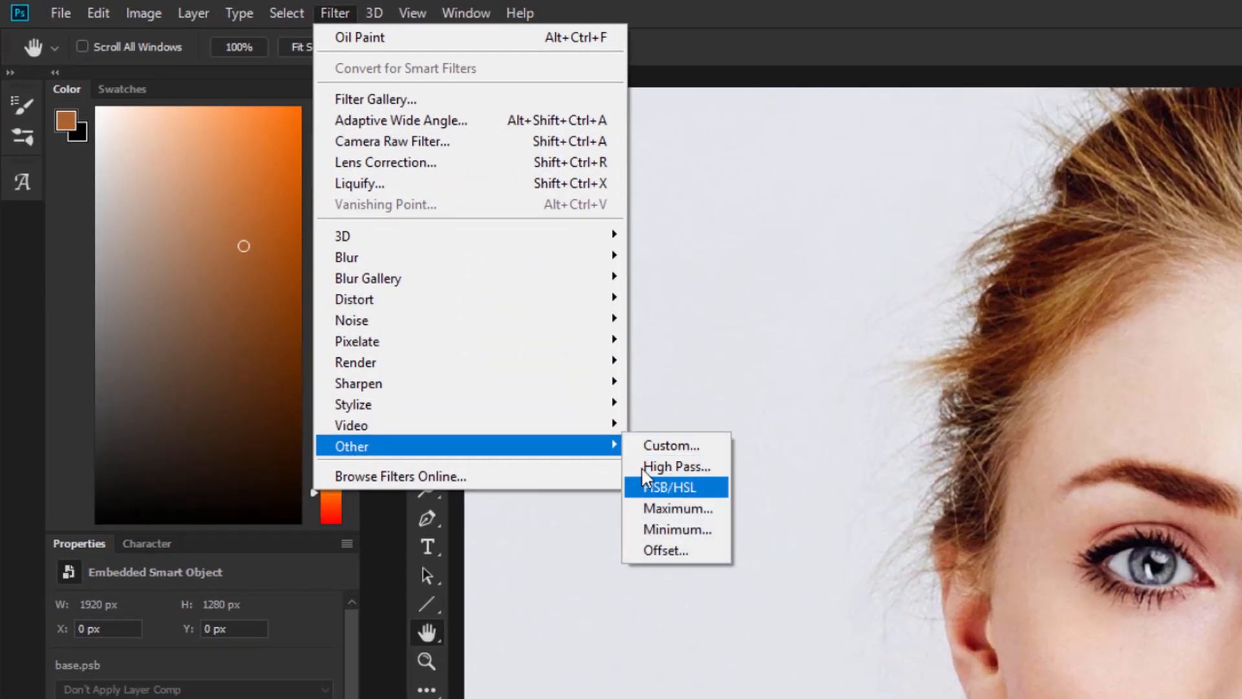
{"action": "left_click", "coordinate": [474, 338]}
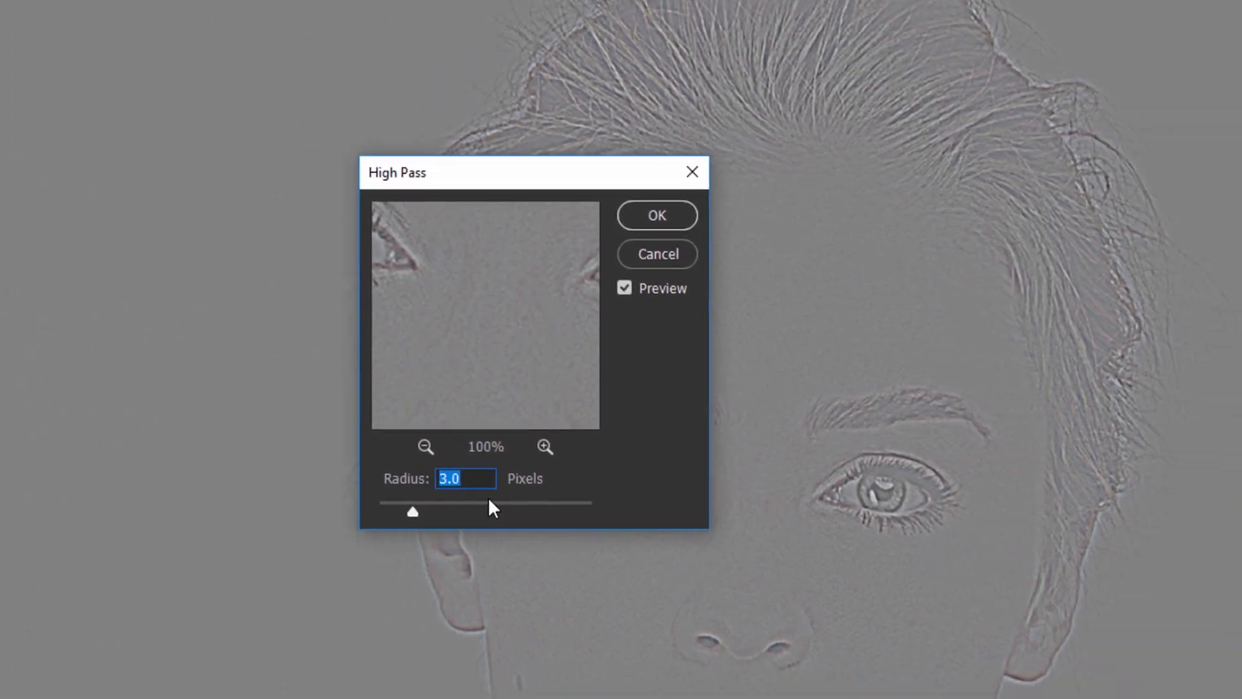
{"action": "left_click", "coordinate": [550, 512]}
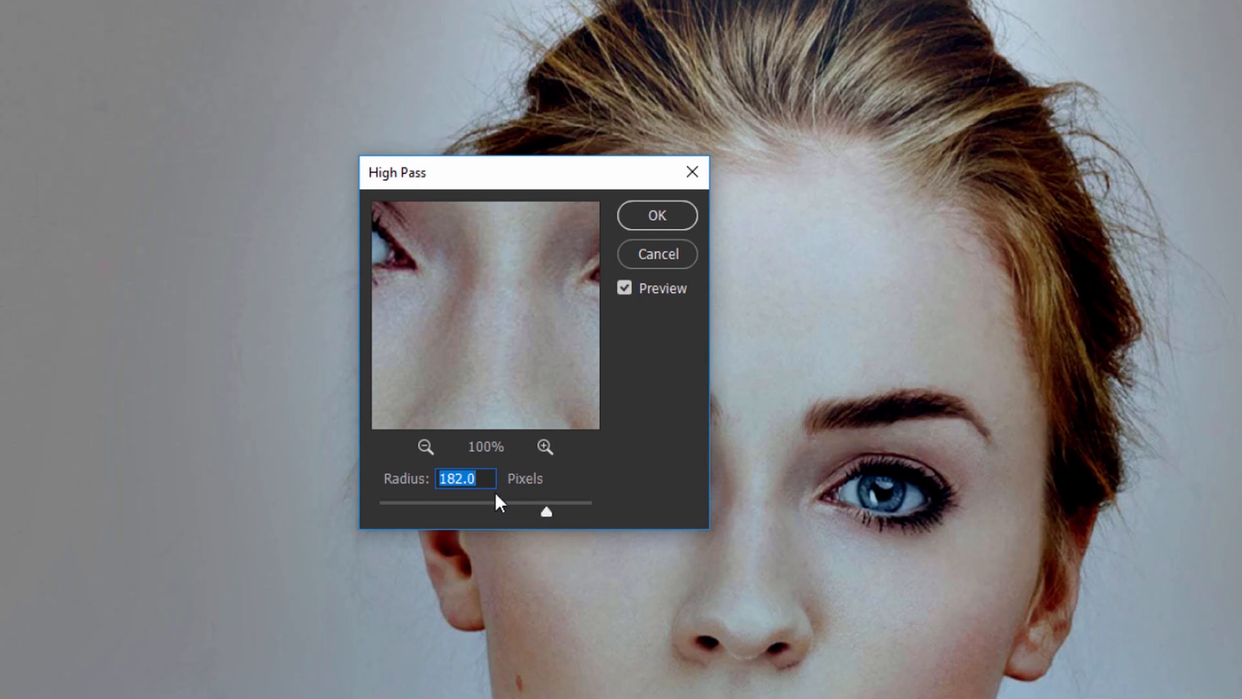
{"action": "type", "text": "3.0"}
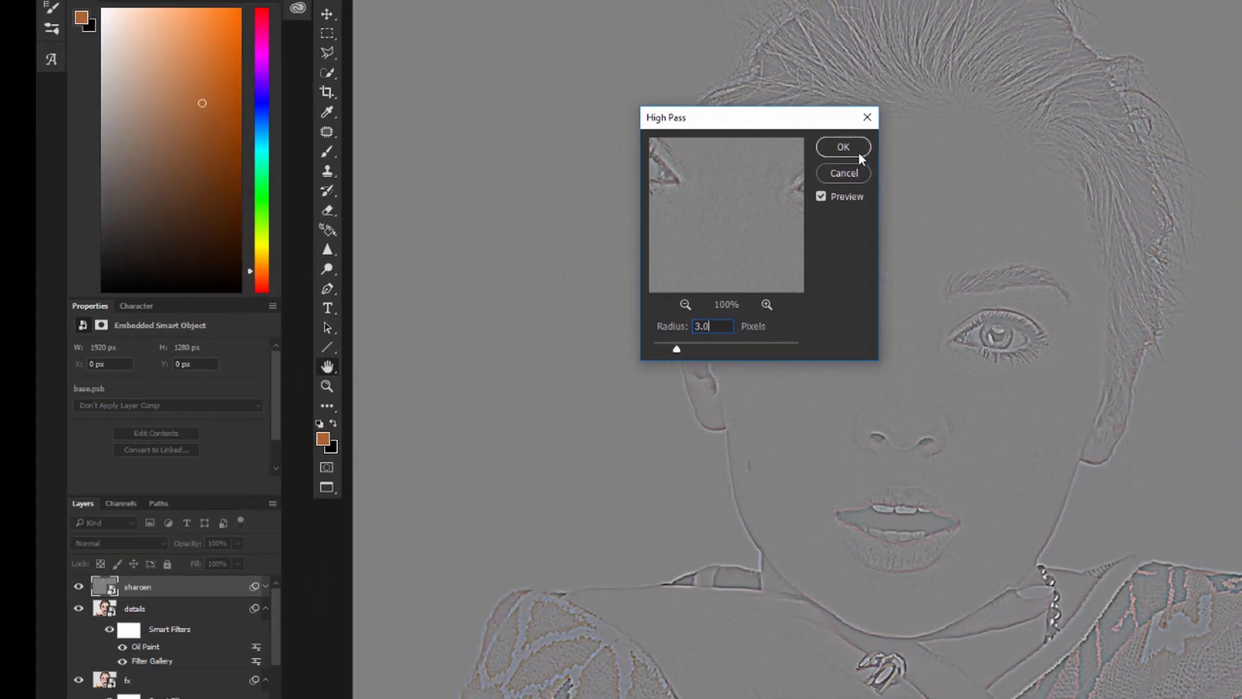
{"action": "left_click", "coordinate": [860, 155]}
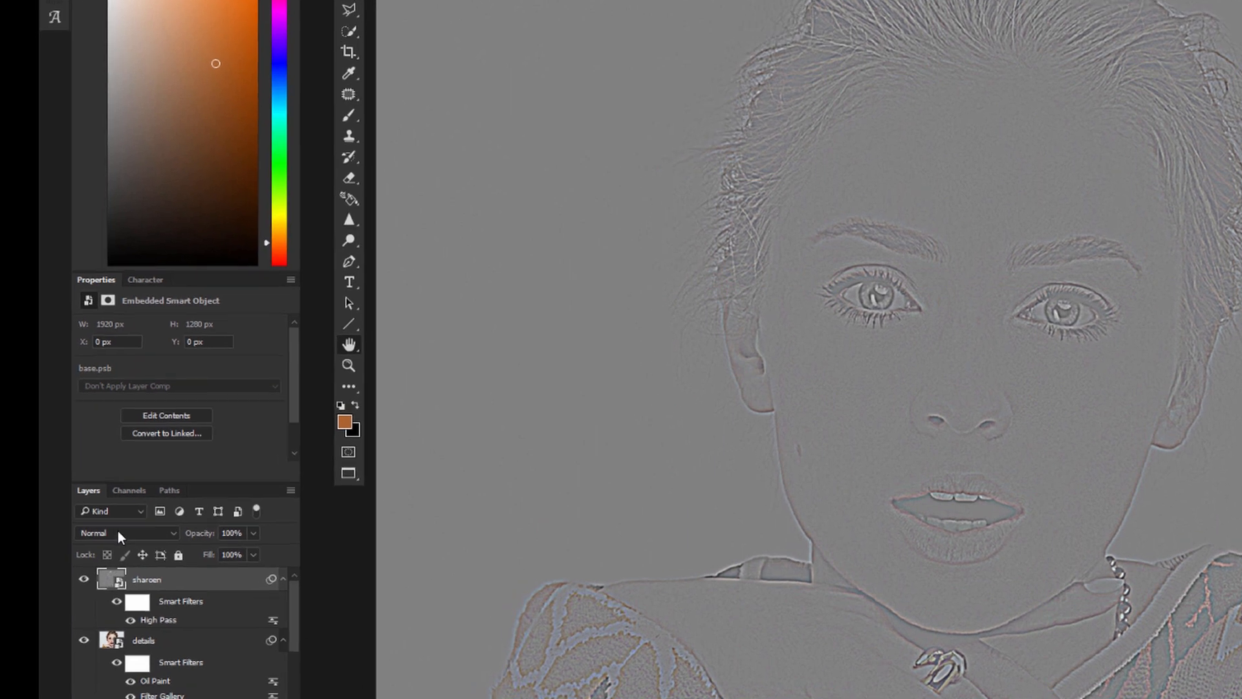
Step: Set the sharoen layer's blend mode to Overlay, try opacities of 80%, 50% and 70%, and set it to 58%
{"action": "left_click", "coordinate": [117, 529]}
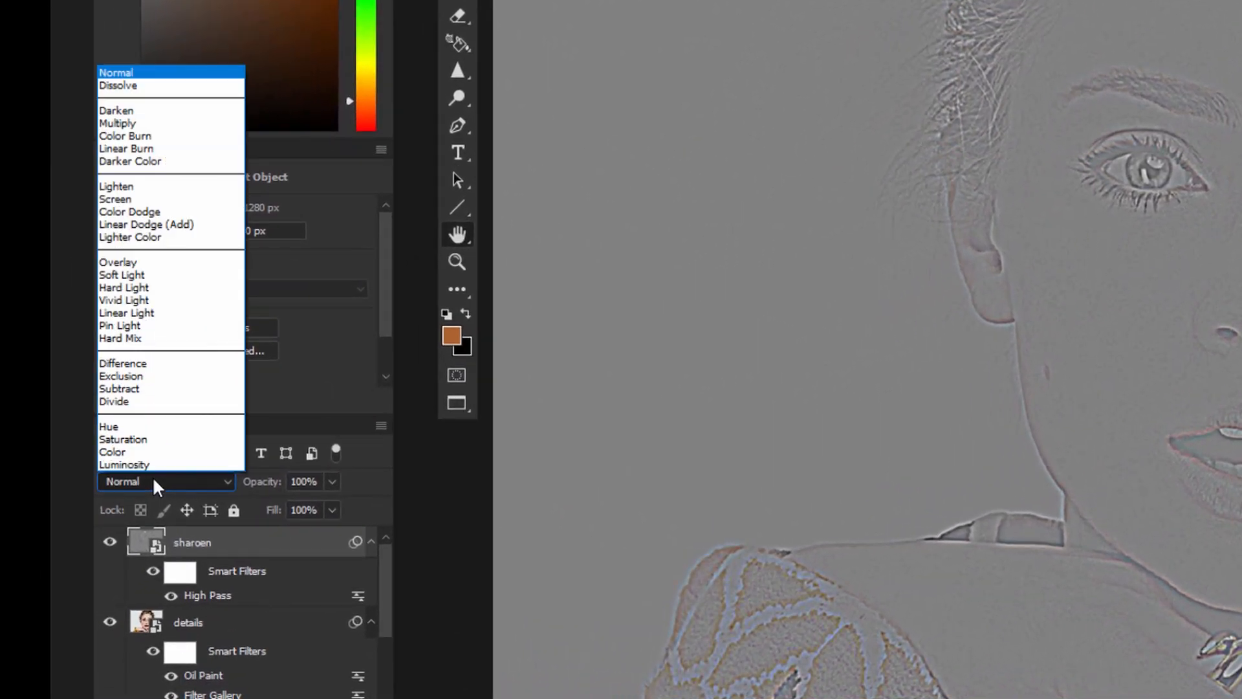
{"action": "left_click", "coordinate": [141, 263]}
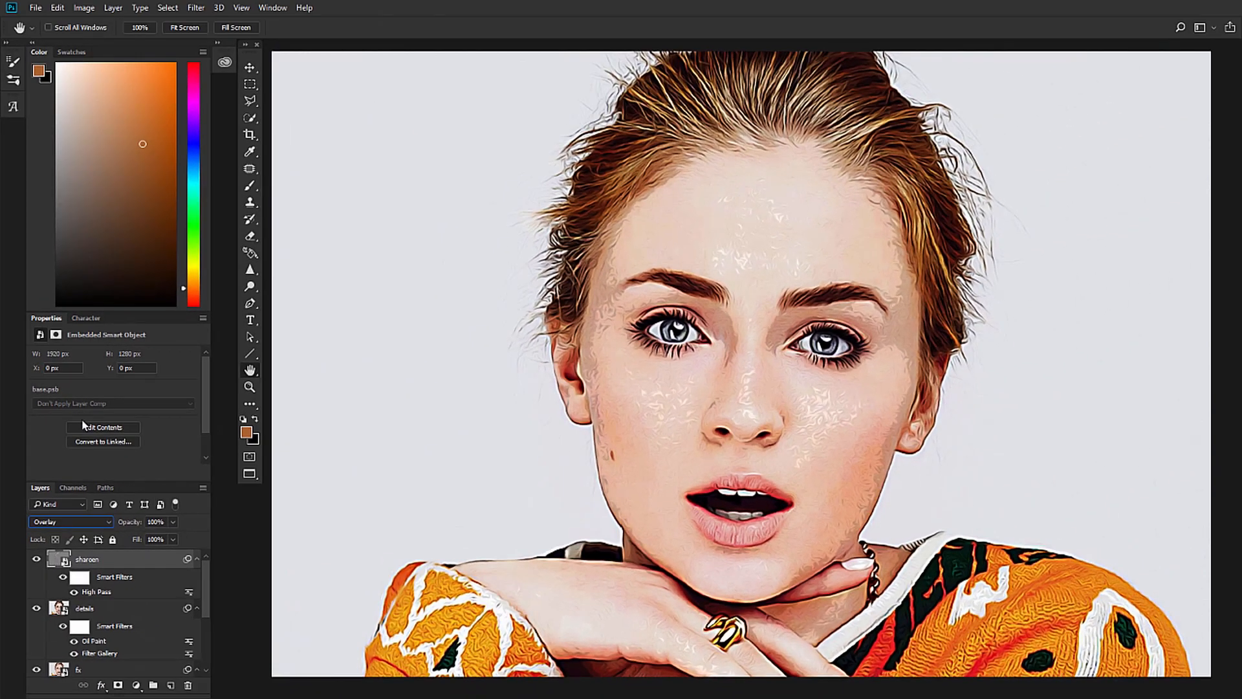
{"action": "left_click", "coordinate": [159, 521]}
{"action": "type", "text": "80"}
{"action": "type", "text": "50"}
{"action": "type", "text": "70"}
{"action": "key", "text": "Return"}
{"action": "type", "text": "58"}
{"action": "key", "text": "Return"}
Step: Add a Curves adjustment layer above the sharoen layer and place a shadow point at input 66, output 56
{"action": "left_click", "coordinate": [136, 685]}
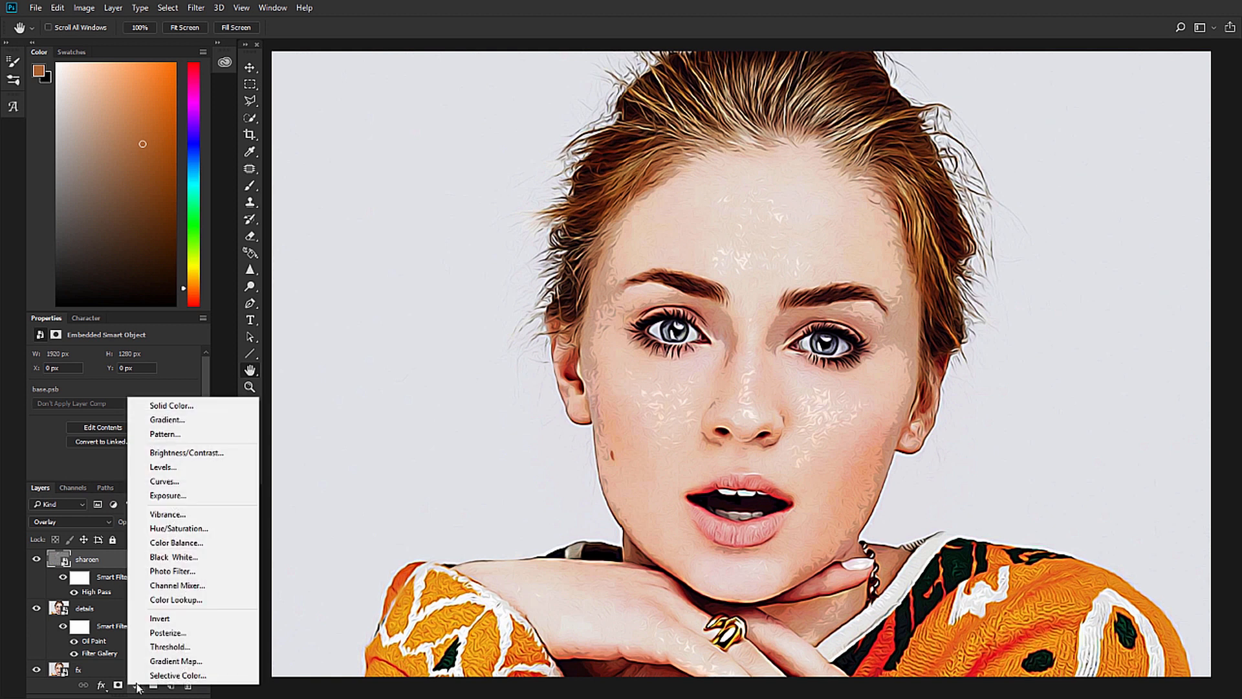
{"action": "left_click", "coordinate": [164, 480]}
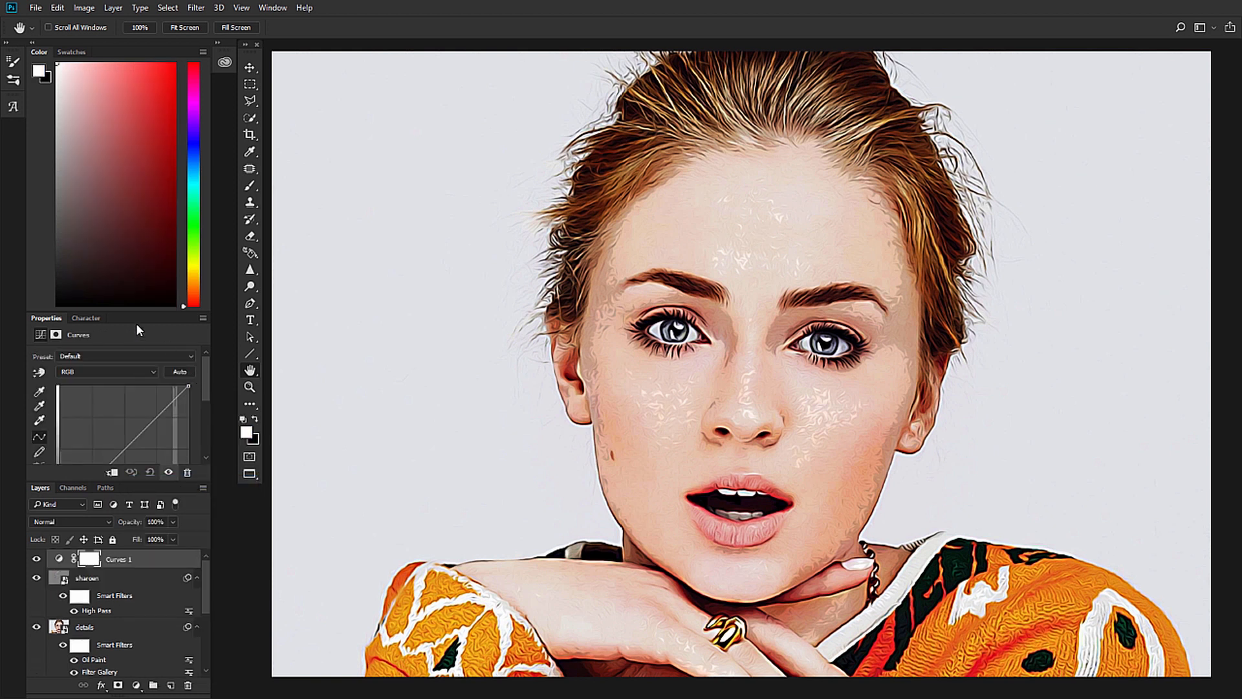
{"action": "left_click_drag", "start_coordinate": [133, 312], "coordinate": [127, 217]}
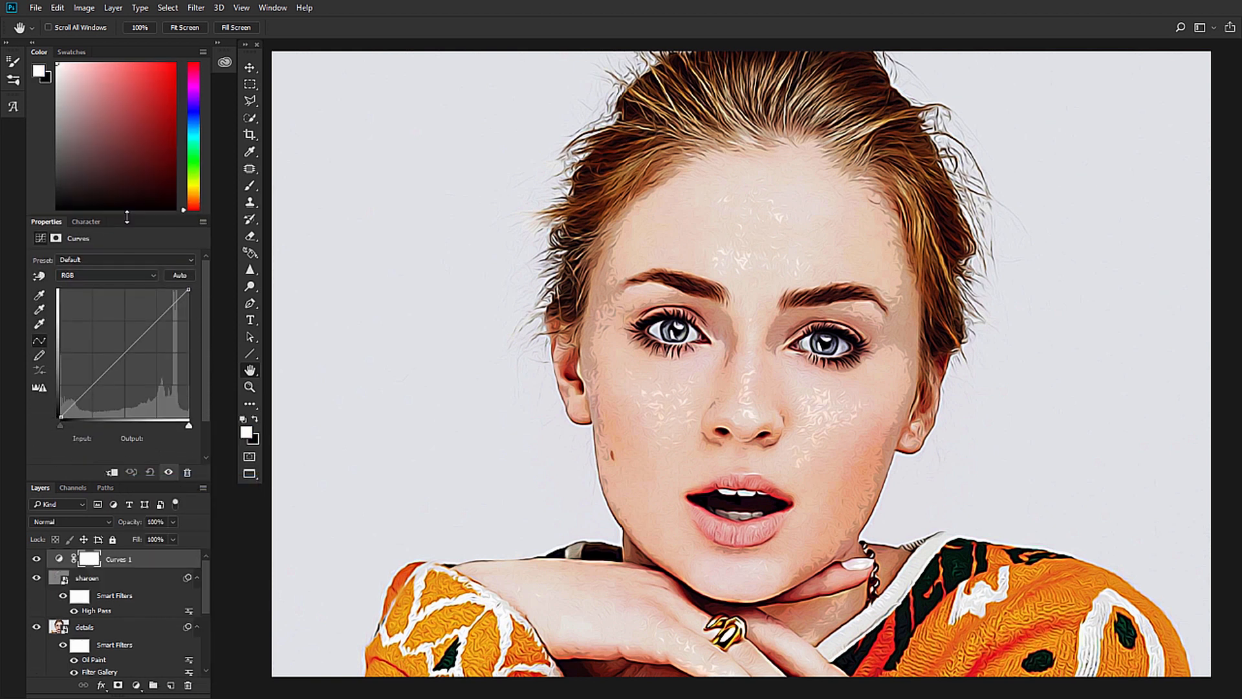
{"action": "left_click", "coordinate": [90, 387]}
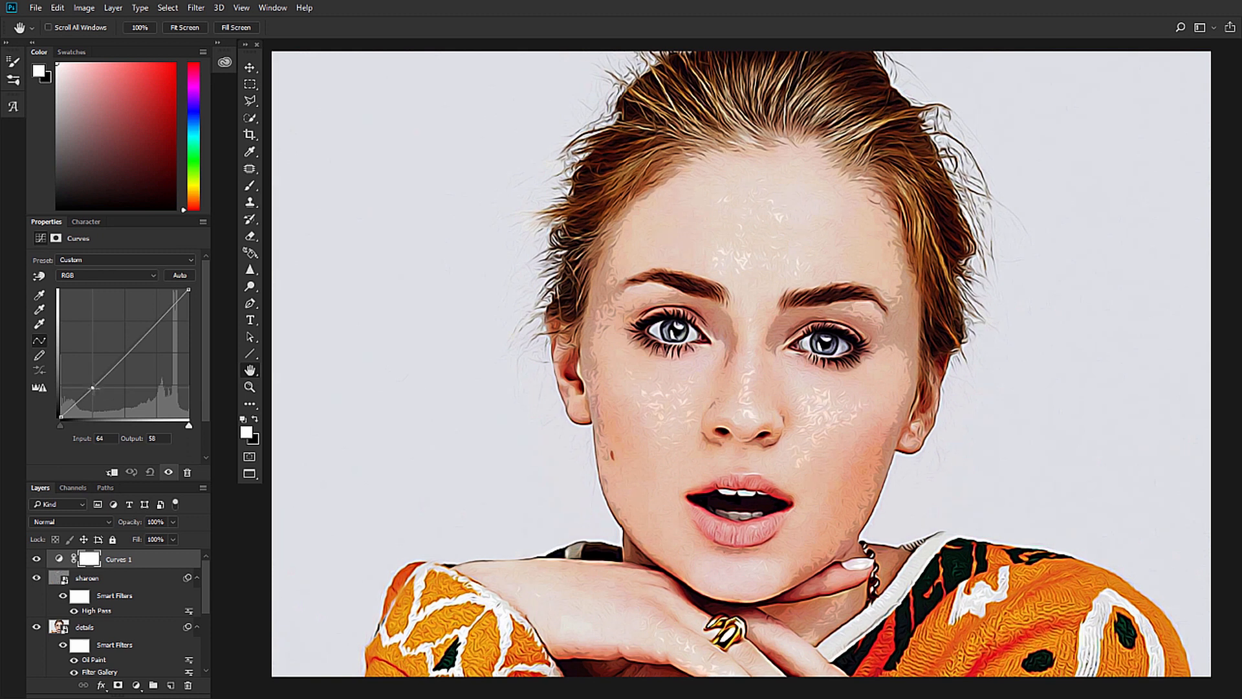
{"action": "left_click_drag", "start_coordinate": [89, 386], "coordinate": [94, 389]}
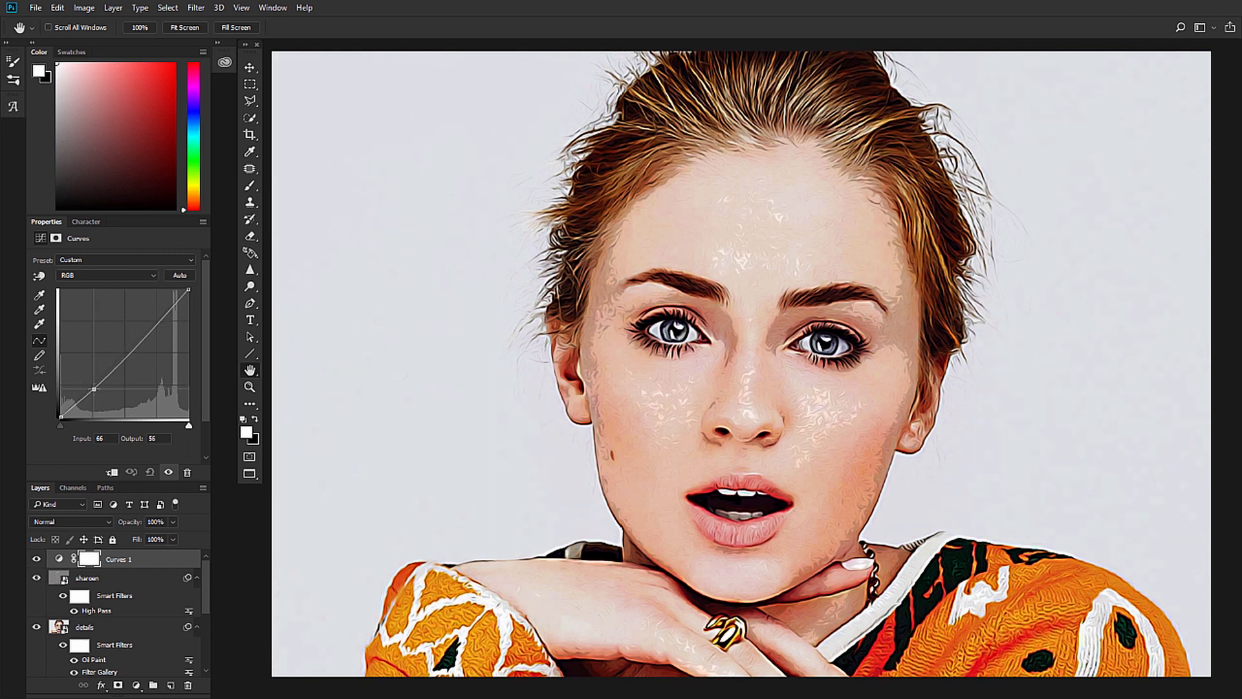
Step: Place a second curve point in the upper midtones at about input 154, output 148, and fine-tune both points
{"action": "left_click", "coordinate": [137, 341]}
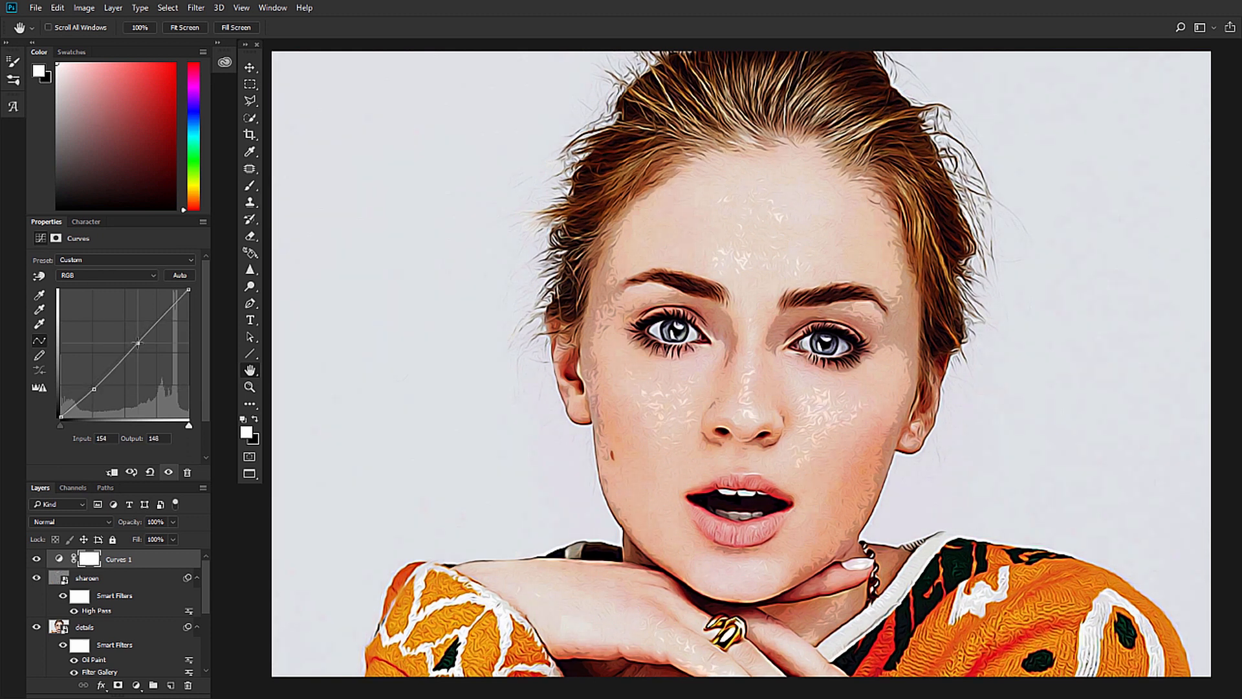
{"action": "left_click_drag", "start_coordinate": [137, 341], "coordinate": [138, 342]}
{"action": "left_click_drag", "start_coordinate": [93, 389], "coordinate": [95, 388]}
{"action": "left_click", "coordinate": [138, 342]}
Step: Add a Vibrance adjustment layer with Vibrance at +15 and Saturation at -6
{"action": "left_click", "coordinate": [136, 685]}
{"action": "left_click", "coordinate": [165, 513]}
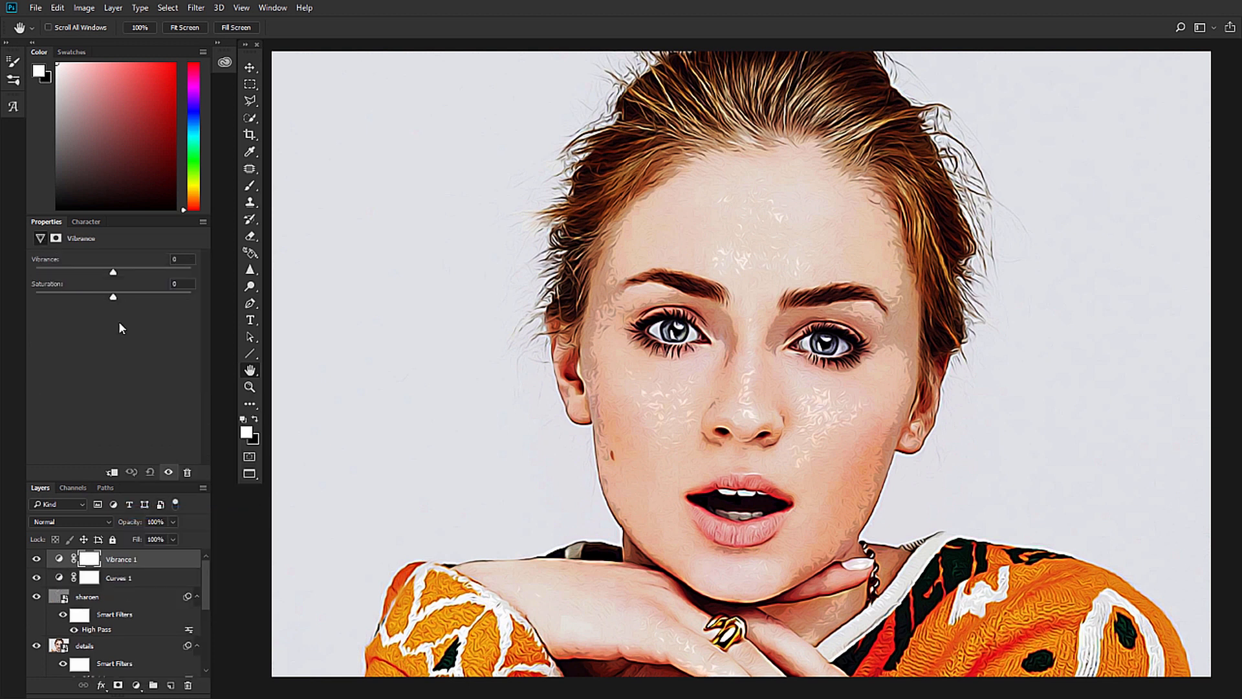
{"action": "left_click_drag", "start_coordinate": [113, 298], "coordinate": [126, 275]}
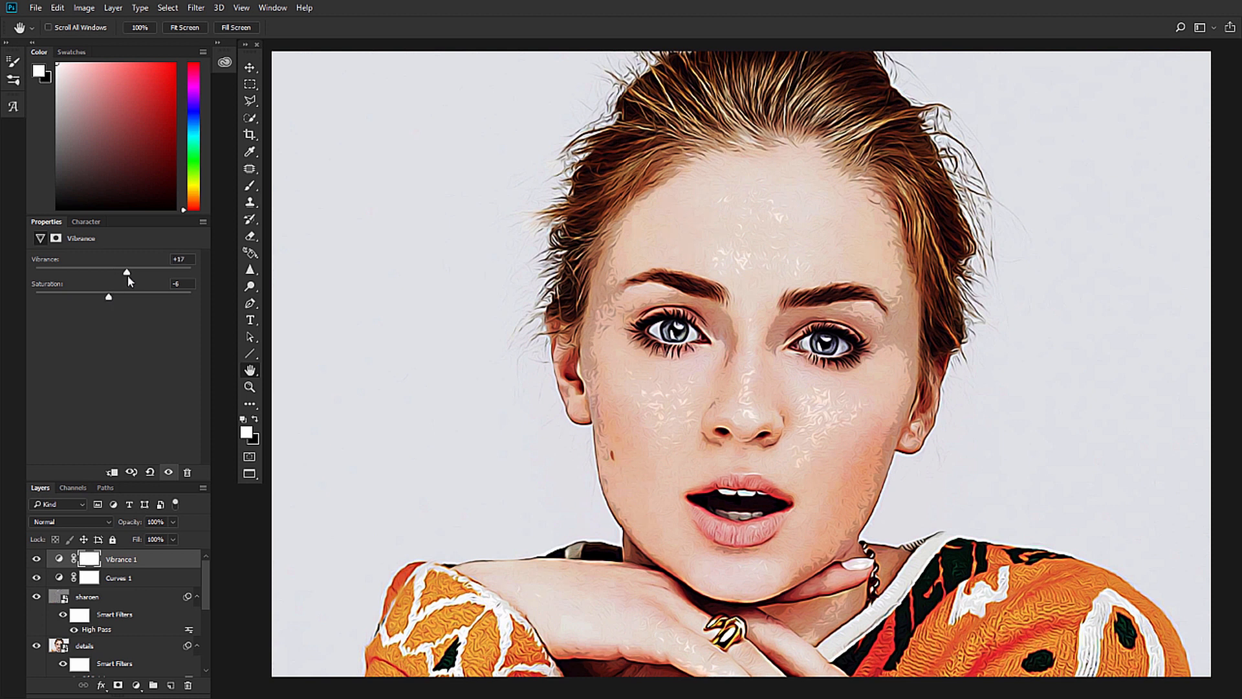
{"action": "left_click_drag", "start_coordinate": [127, 276], "coordinate": [126, 275]}
Step: Create a new layer named glow above the Vibrance layer and switch to the Brush tool
{"action": "key", "text": "z"}
{"action": "left_click_drag", "start_coordinate": [726, 421], "coordinate": [718, 421]}
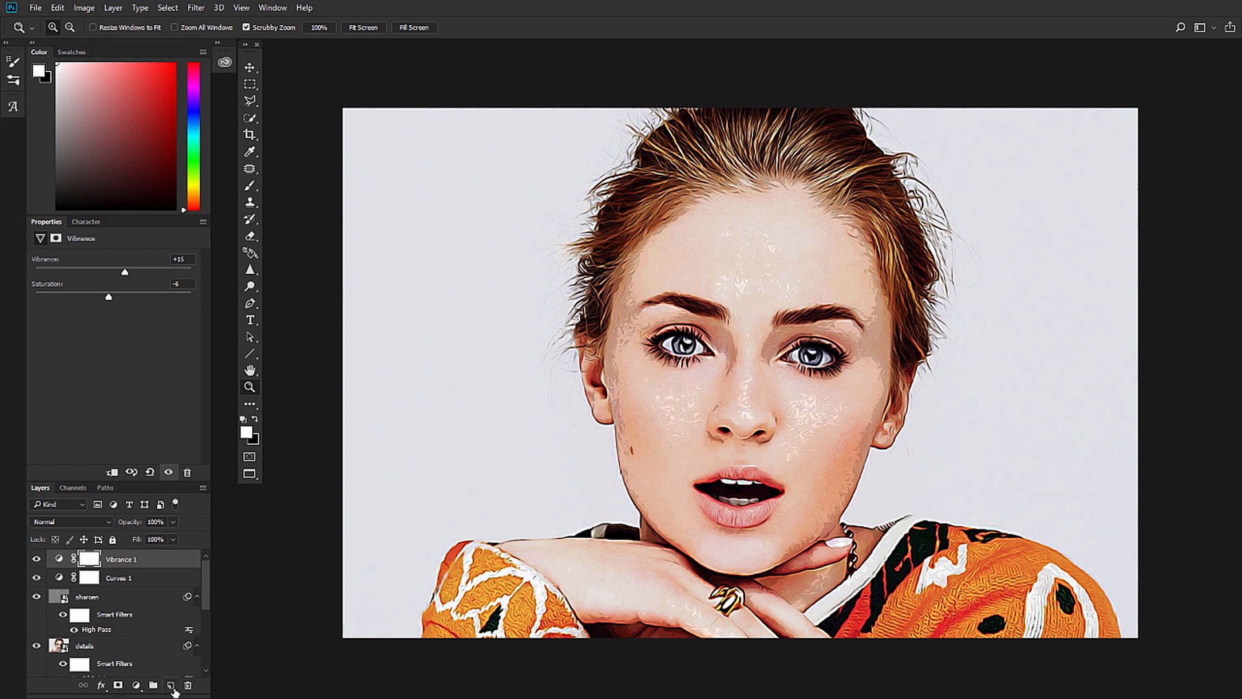
{"action": "left_click", "coordinate": [171, 686]}
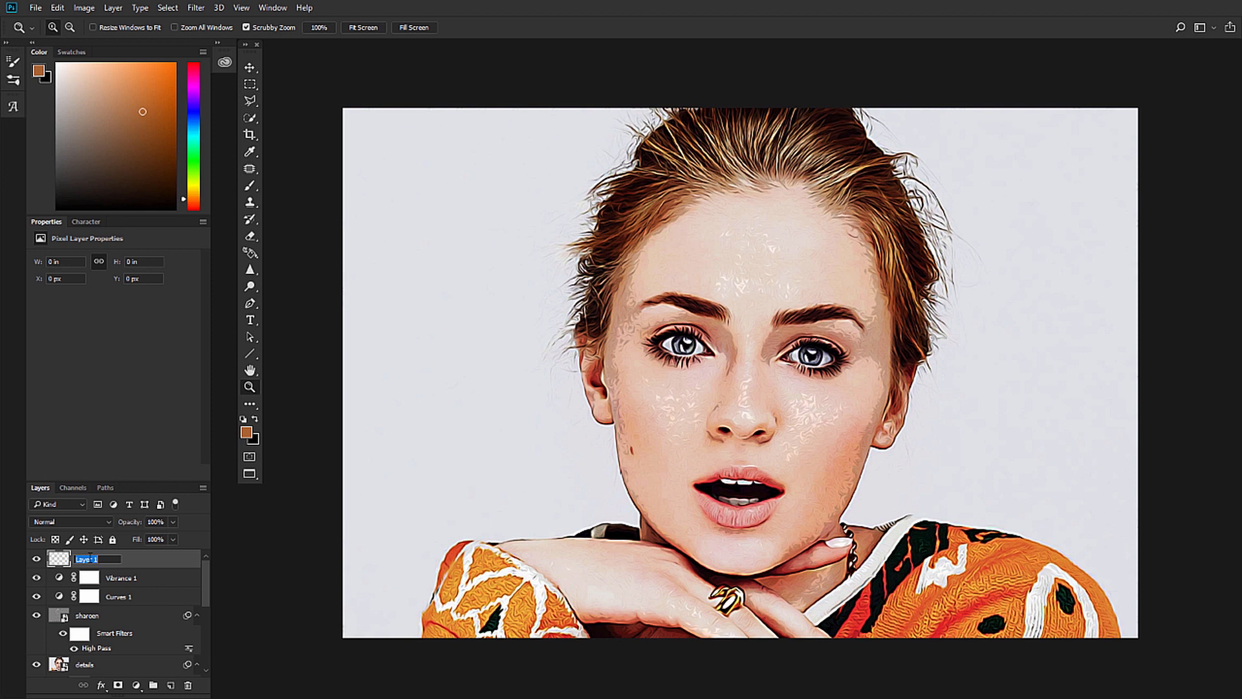
{"action": "type", "text": "glow"}
{"action": "key", "text": "Return"}
{"action": "key", "text": "b"}
{"action": "right_click", "coordinate": [250, 189]}
{"action": "left_click", "coordinate": [290, 186]}
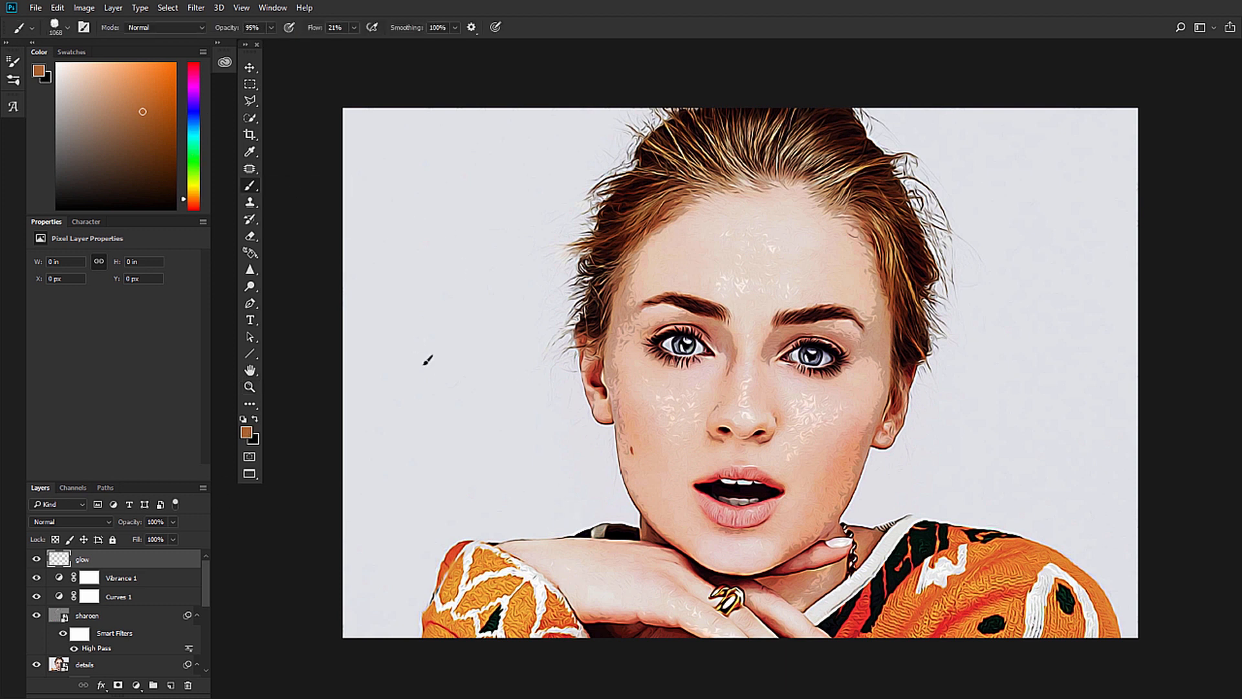
{"action": "left_click", "coordinate": [392, 429]}
{"action": "key", "text": "ctrl+z"}
{"action": "left_click", "coordinate": [365, 559]}
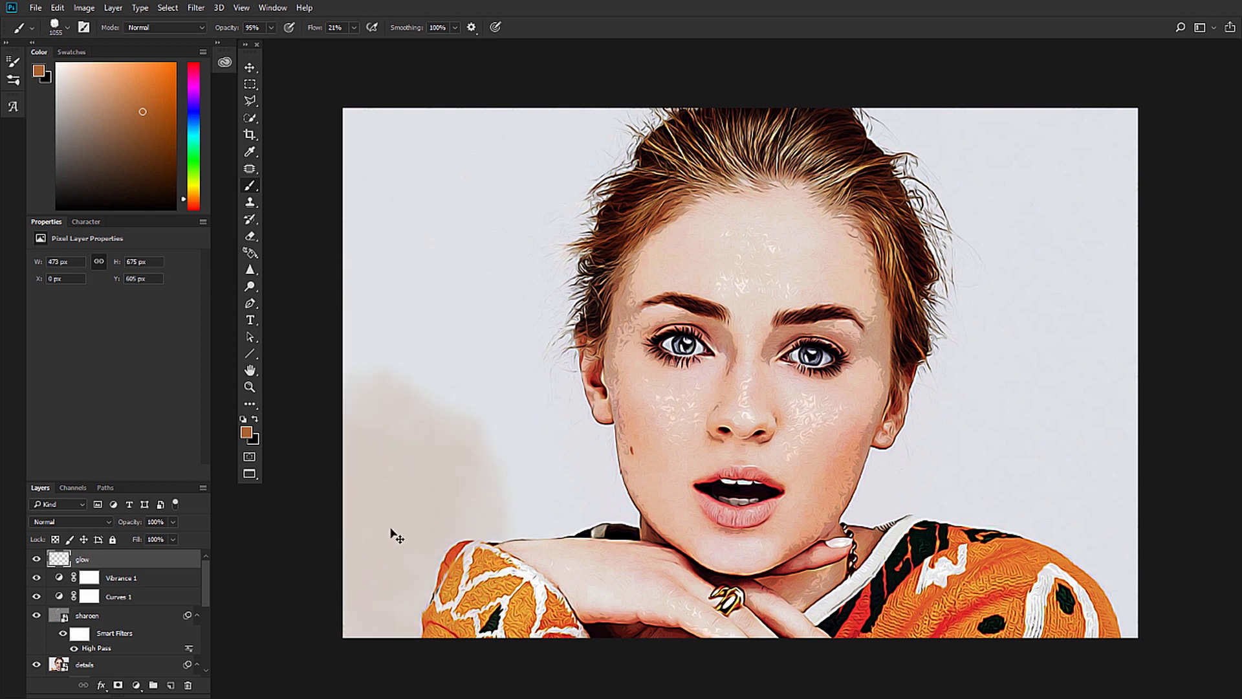
{"action": "key", "text": "ctrl+z"}
{"action": "left_click", "coordinate": [271, 28]}
{"action": "left_click", "coordinate": [418, 377]}
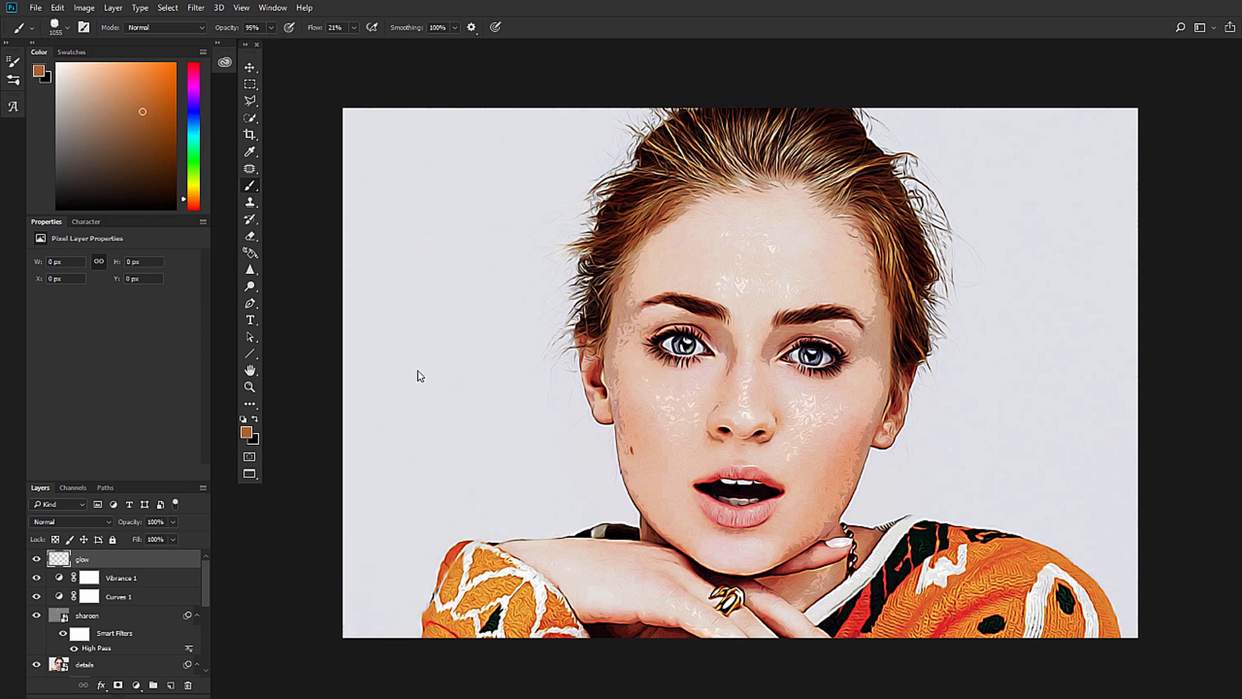
Step: Paint soft orange-brown glows on the background: lower left with a brush size of 1212, upper right with 1437
{"action": "left_click_drag", "start_coordinate": [418, 378], "coordinate": [451, 379]}
{"action": "left_click", "coordinate": [417, 451]}
{"action": "left_click", "coordinate": [1131, 196]}
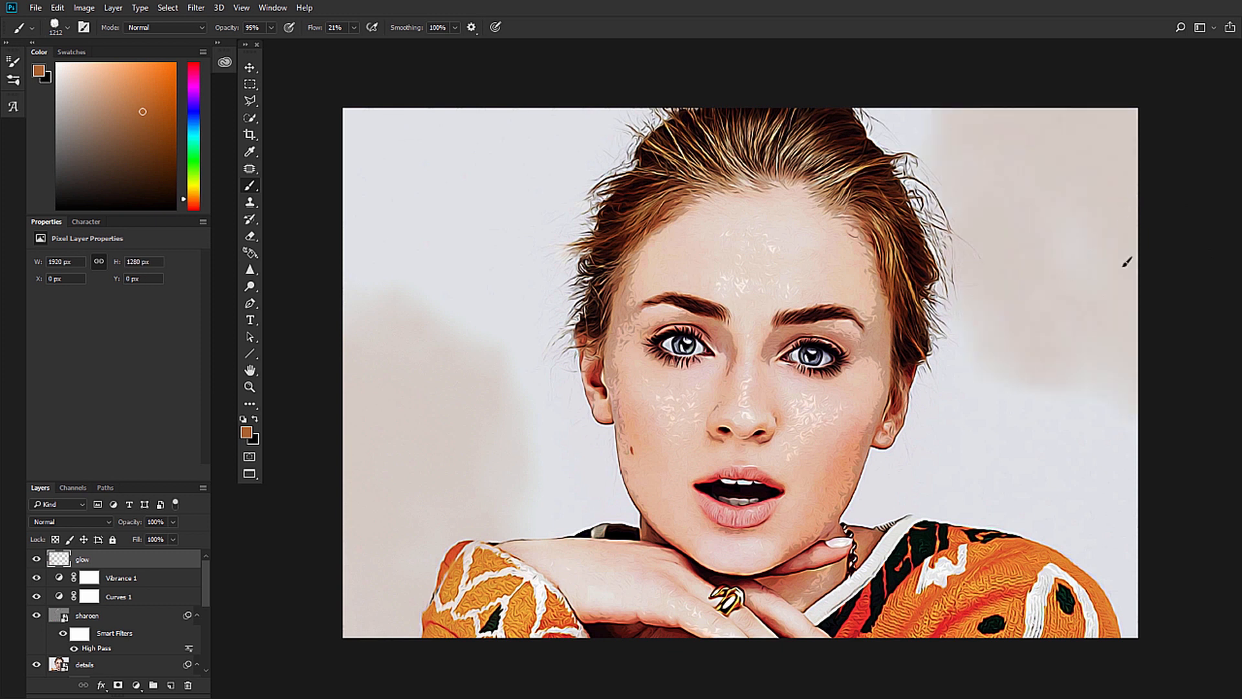
{"action": "key", "text": "ctrl+z"}
{"action": "left_click", "coordinate": [1142, 430]}
{"action": "key", "text": "ctrl+z"}
{"action": "left_click_drag", "start_coordinate": [1090, 355], "coordinate": [1129, 357]}
{"action": "left_click", "coordinate": [1103, 197]}
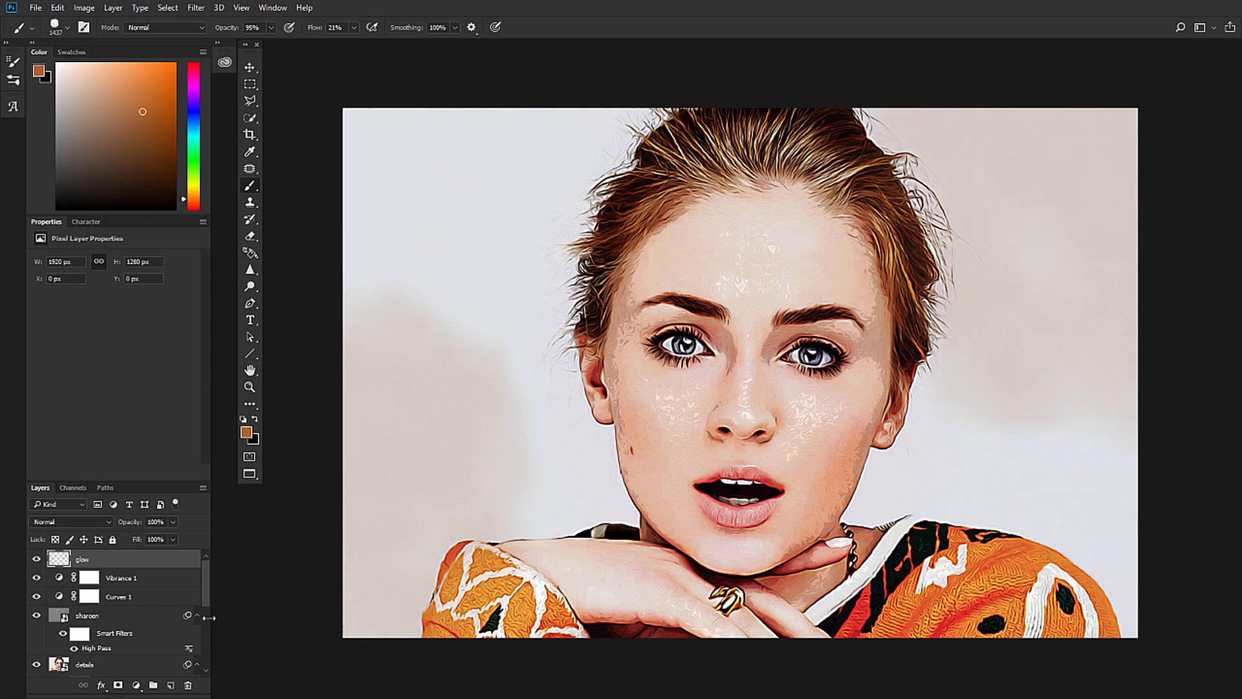
Step: Create a new layer named glow2 and choose a dark teal foreground color
{"action": "left_click", "coordinate": [169, 685]}
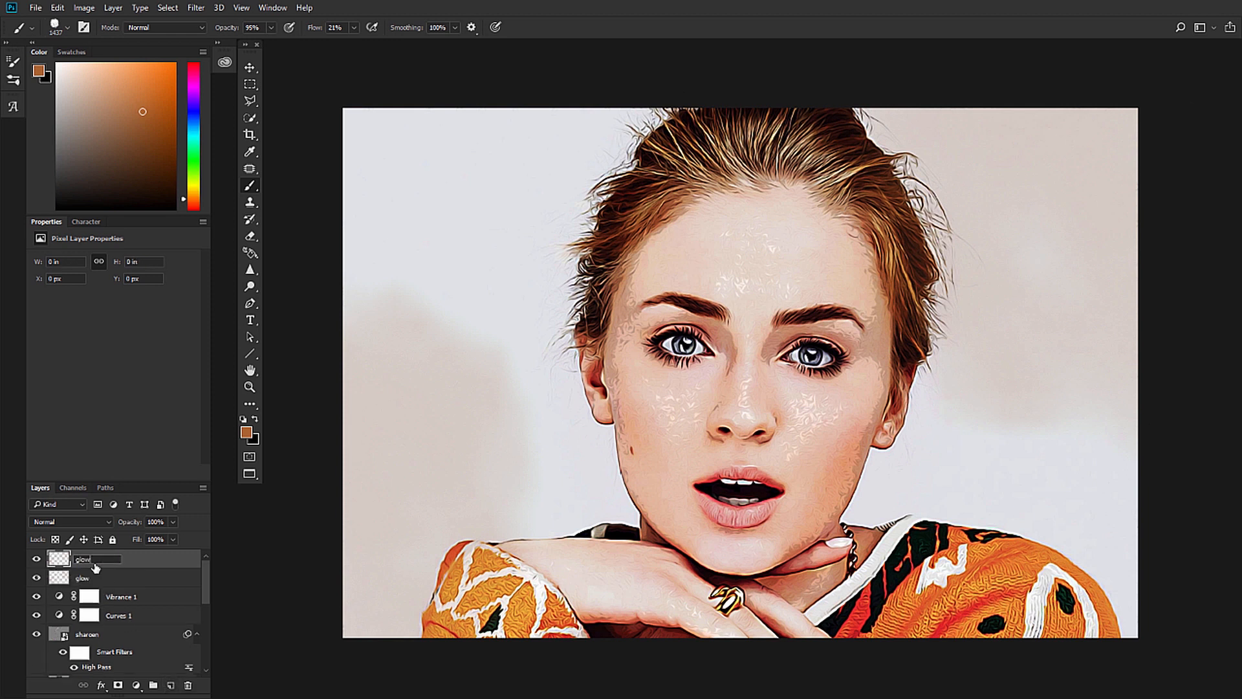
{"action": "type", "text": "2"}
{"action": "key", "text": "Return"}
{"action": "left_click", "coordinate": [196, 134]}
{"action": "left_click", "coordinate": [147, 140]}
{"action": "left_click", "coordinate": [147, 128]}
{"action": "left_click", "coordinate": [149, 149]}
Step: Paint soft teal glows on the background's upper left and lower right with a brush size of 1618
{"action": "left_click_drag", "start_coordinate": [416, 345], "coordinate": [454, 351]}
{"action": "left_click", "coordinate": [374, 474]}
{"action": "key", "text": "ctrl+z"}
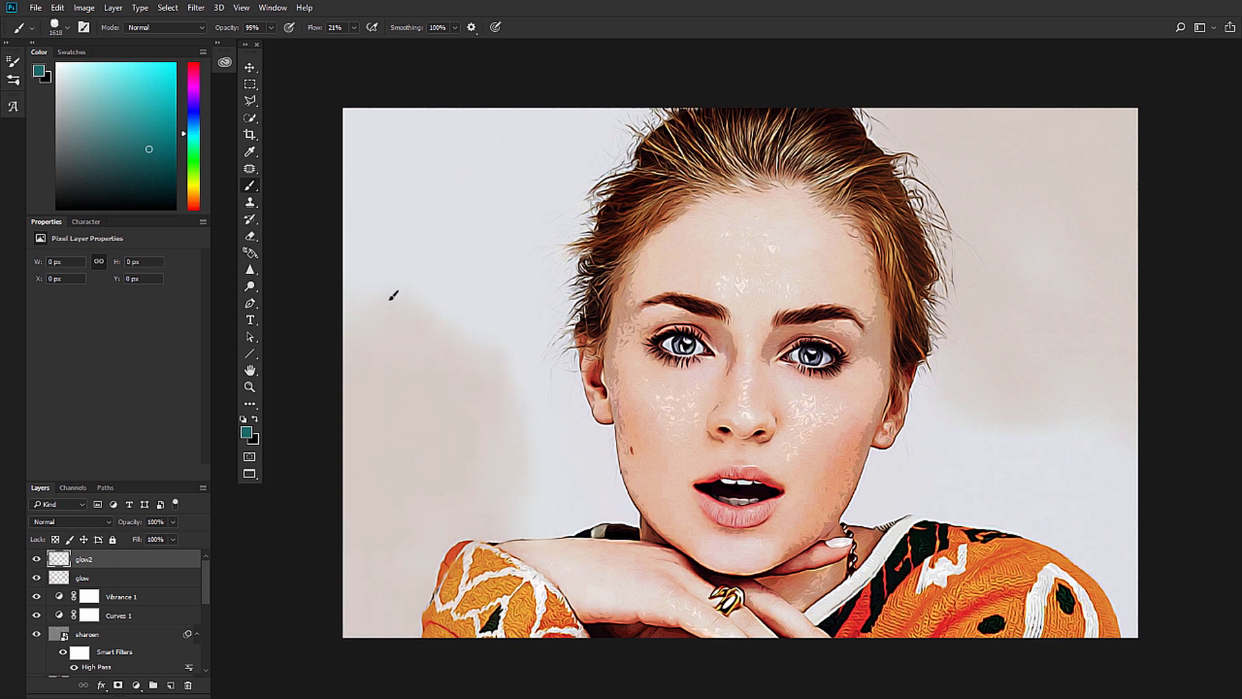
{"action": "left_click", "coordinate": [358, 292]}
{"action": "left_click", "coordinate": [1119, 531]}
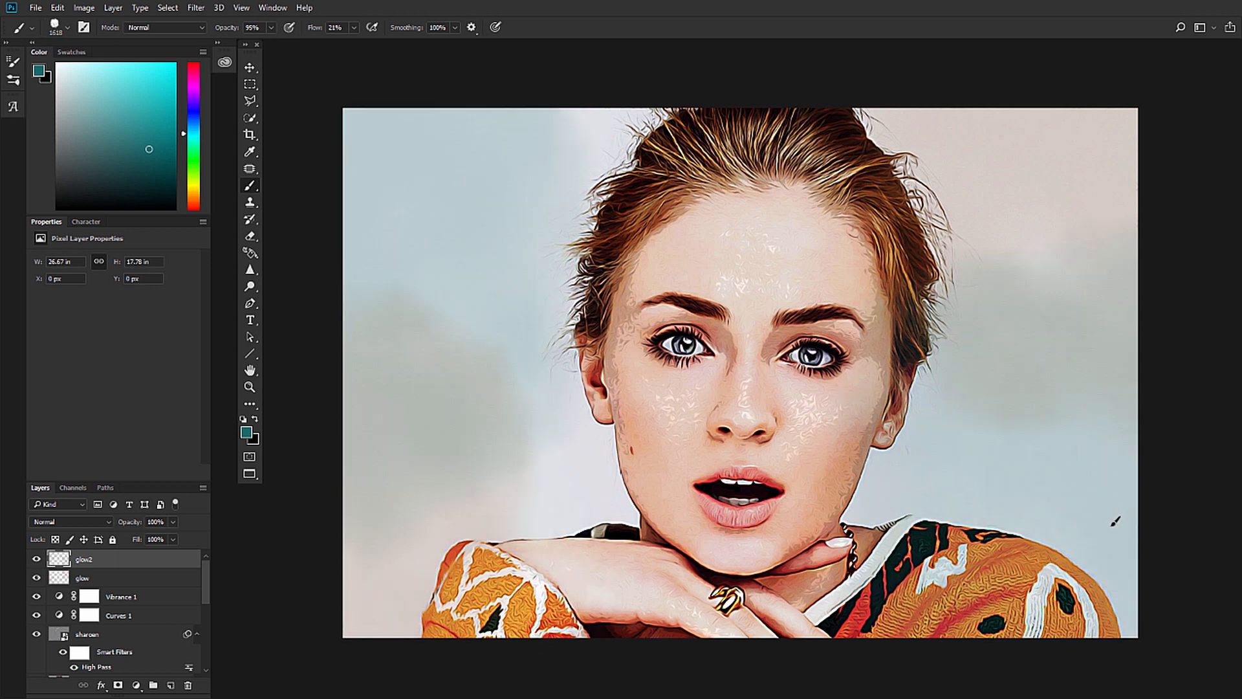
Step: Group the glow and glow2 layers and name the group glow
{"action": "left_click", "coordinate": [105, 581], "text": "shift"}
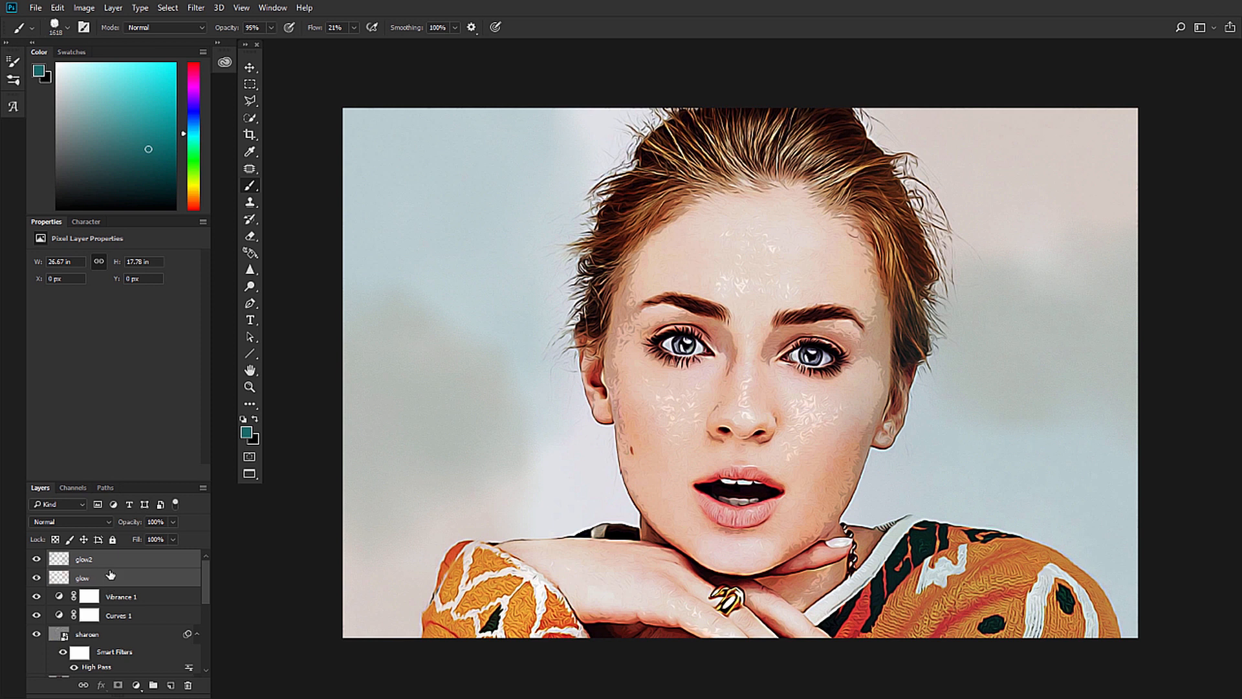
{"action": "key", "text": "ctrl+g"}
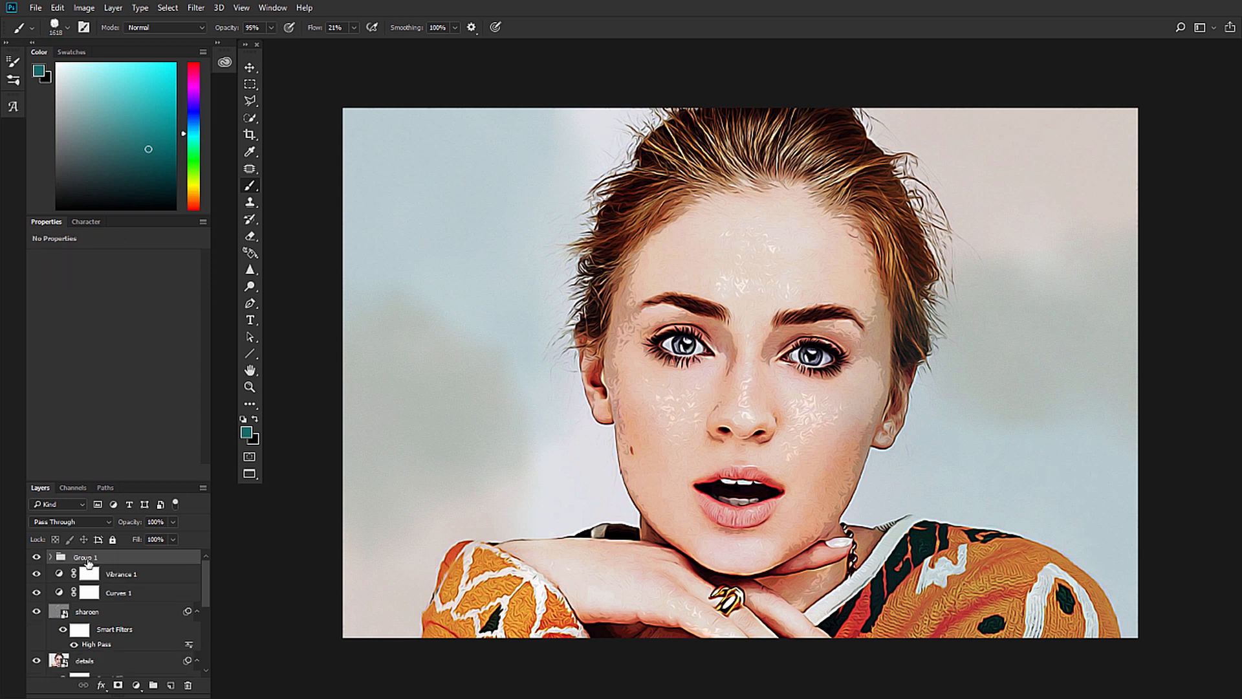
{"action": "double_click", "coordinate": [87, 556]}
{"action": "type", "text": "glow"}
{"action": "key", "text": "Return"}
Step: Set the glow group's opacity to 18%
{"action": "left_click", "coordinate": [173, 521]}
{"action": "left_click", "coordinate": [154, 521]}
{"action": "type", "text": "18"}
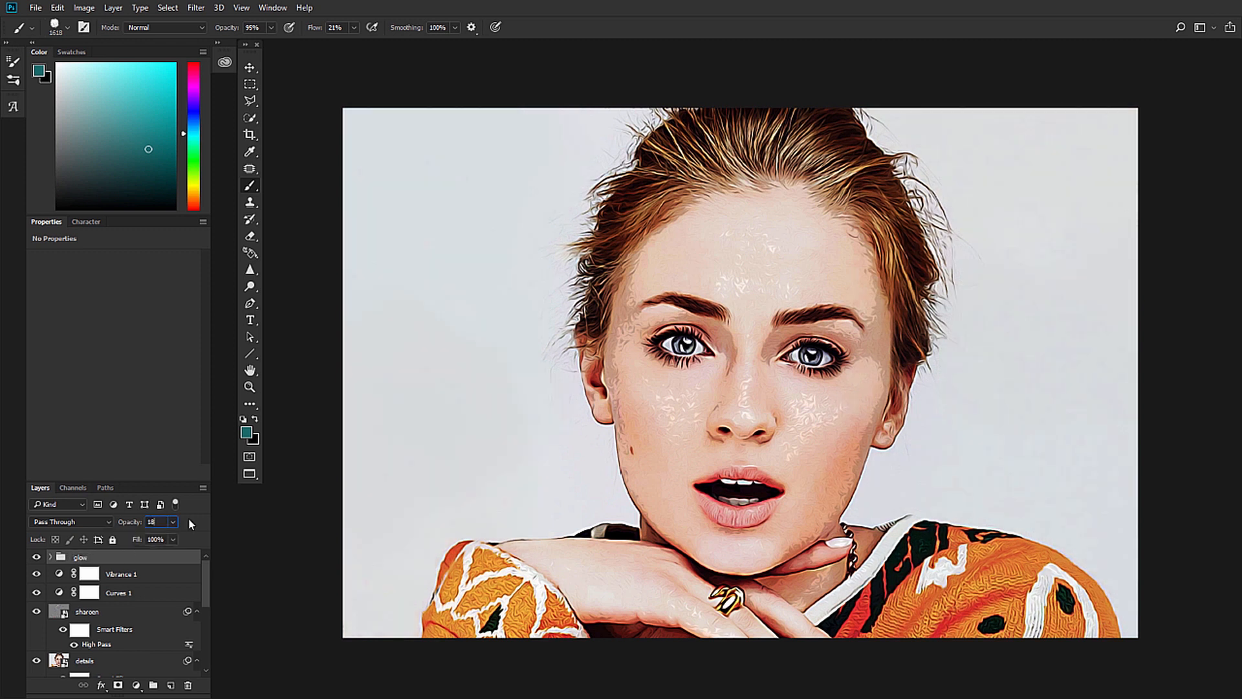
{"action": "key", "text": "Return"}
Step: Add a Solid Color fill layer in navy blue above the glow group
{"action": "left_click", "coordinate": [136, 686]}
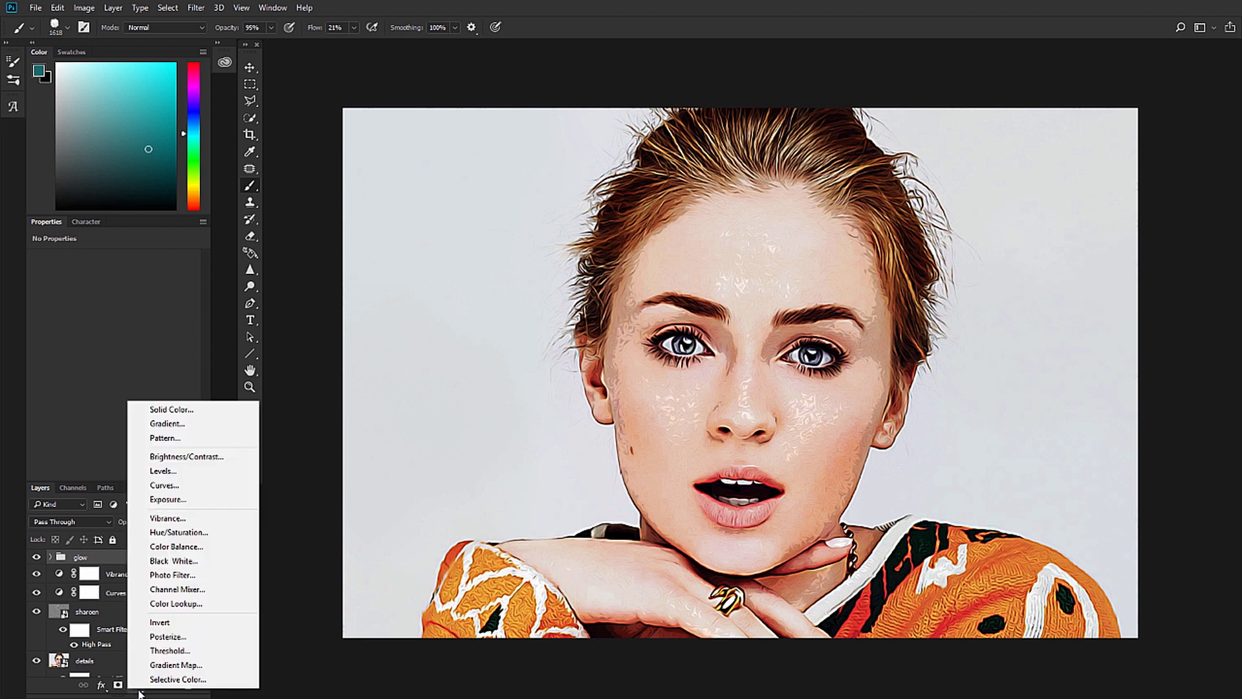
{"action": "left_click", "coordinate": [159, 408]}
{"action": "left_click", "coordinate": [86, 99]}
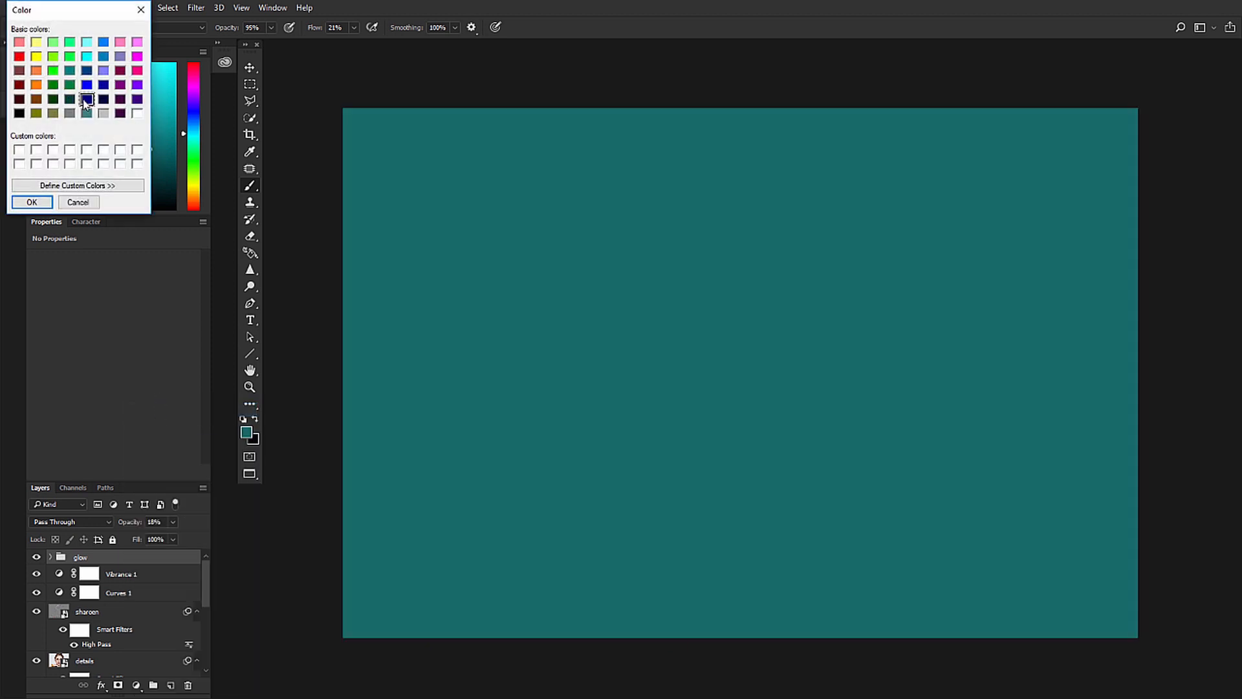
{"action": "left_click", "coordinate": [32, 202]}
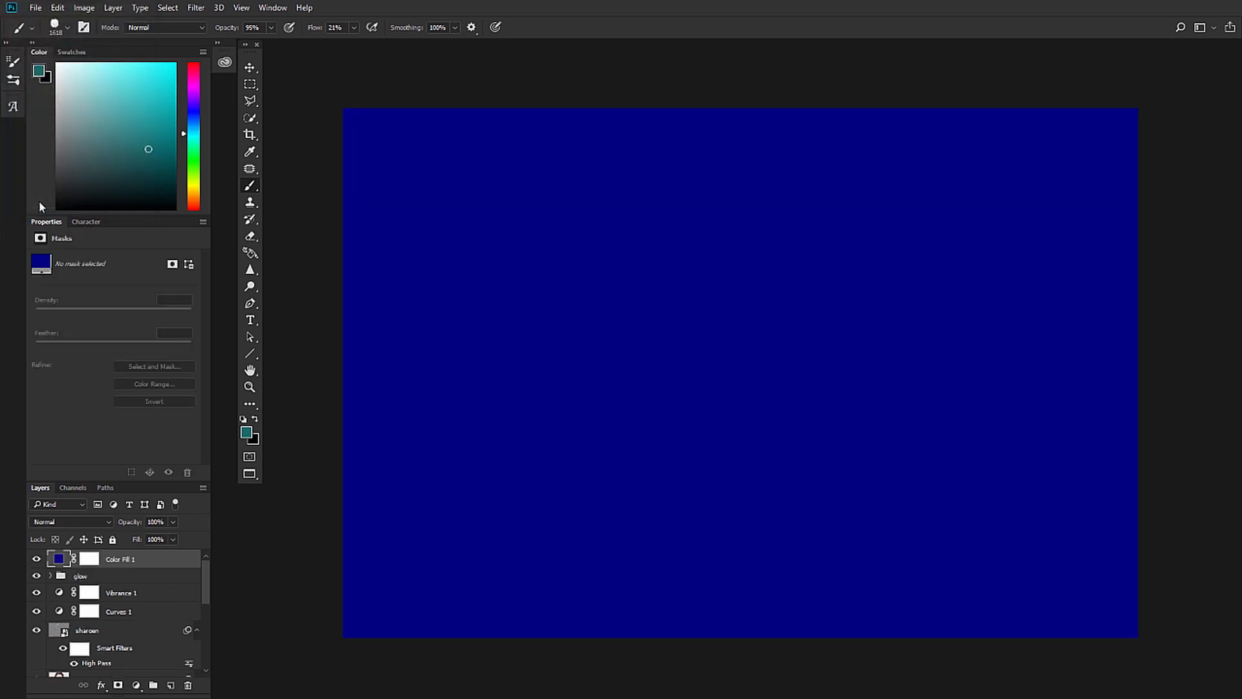
Step: Set the navy fill layer's blend mode to Exclusion and its opacity to 8%
{"action": "left_click", "coordinate": [72, 523]}
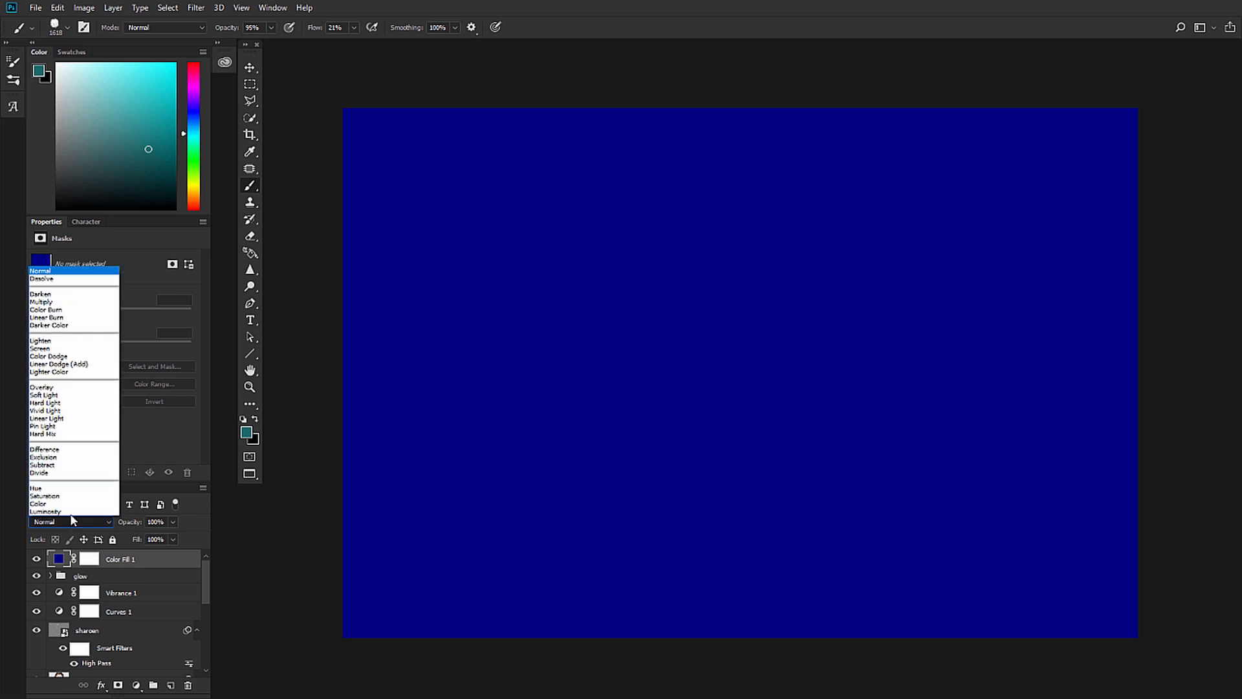
{"action": "left_click", "coordinate": [47, 457]}
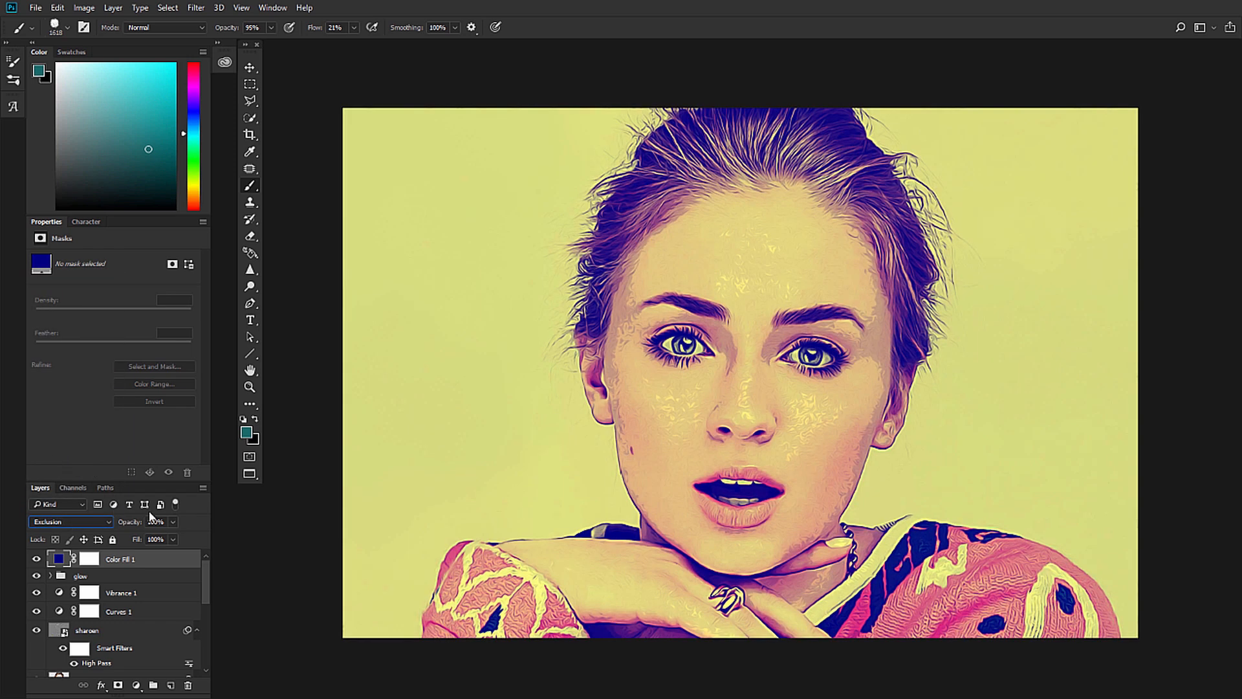
{"action": "left_click", "coordinate": [156, 521]}
{"action": "type", "text": "18"}
{"action": "key", "text": "BackSpace"}
{"action": "key", "text": "BackSpace"}
{"action": "type", "text": "8"}
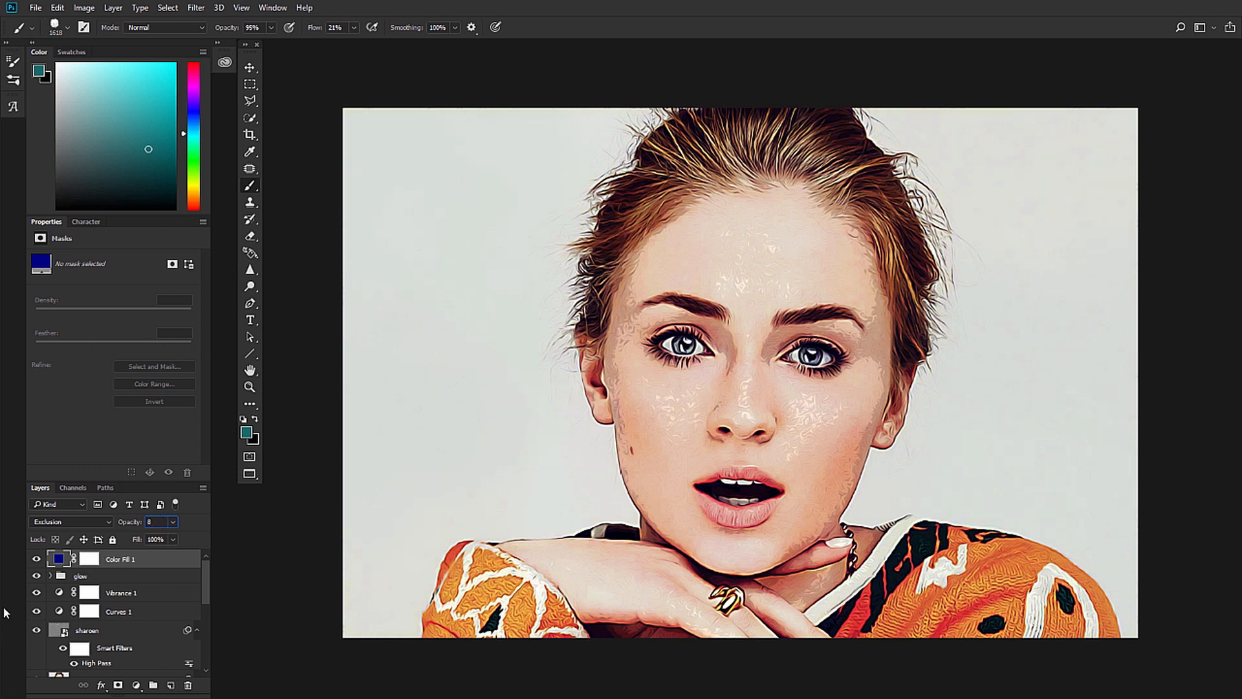
Step: Toggle the navy fill layer's visibility repeatedly to compare the image with and without it
{"action": "left_click", "coordinate": [37, 559]}
{"action": "left_click", "coordinate": [37, 560]}
{"action": "left_click", "coordinate": [37, 560]}
{"action": "left_click", "coordinate": [37, 560]}
{"action": "left_click", "coordinate": [37, 560]}
{"action": "left_click", "coordinate": [37, 559]}
{"action": "left_click", "coordinate": [37, 560]}
{"action": "left_click", "coordinate": [37, 559]}
{"action": "left_click", "coordinate": [37, 559]}
{"action": "left_click", "coordinate": [37, 559]}
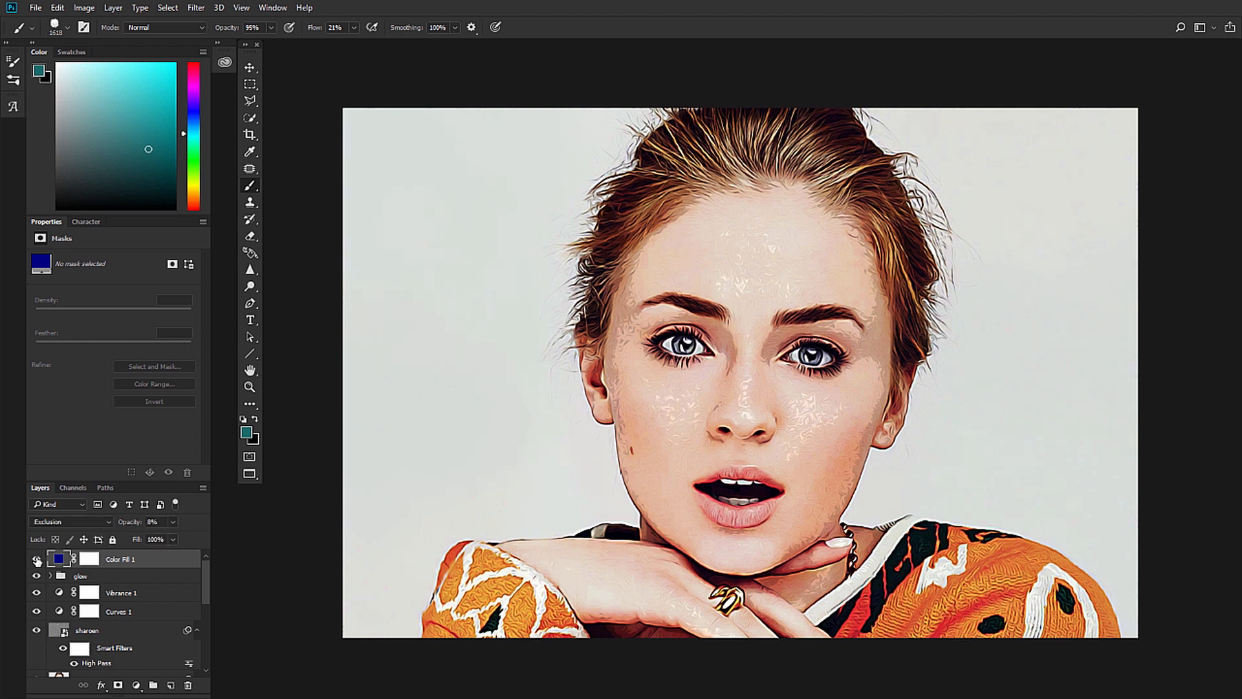